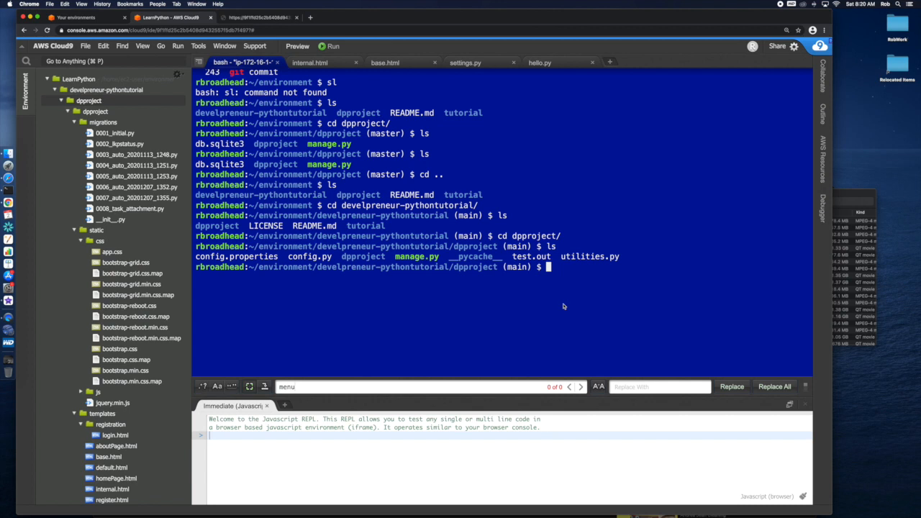
pyautogui.write('pip3 ')
pyautogui.write('instal')
pyautogui.write('l flask')
# Run pip3 install flask in the terminal, then select the dpproject folder for a new file
pyautogui.press('Return')
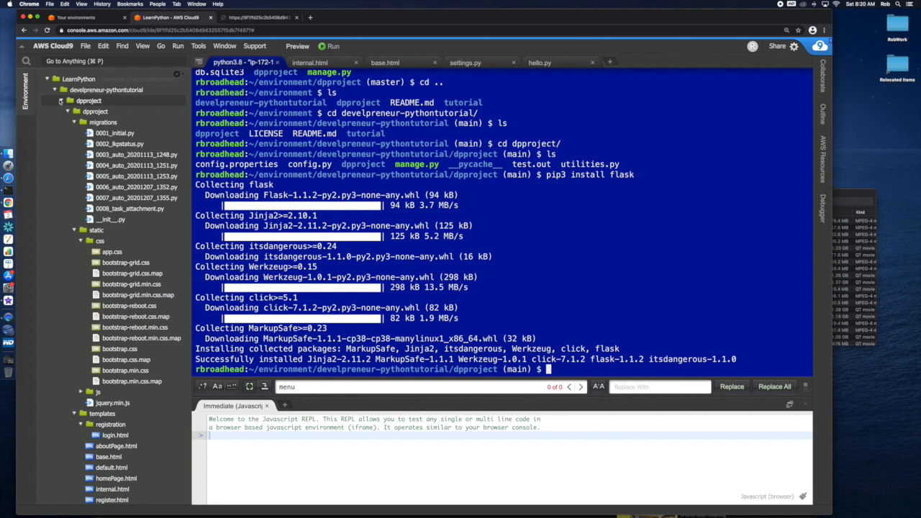
pyautogui.click(90, 100)
pyautogui.rightClick(94, 103)
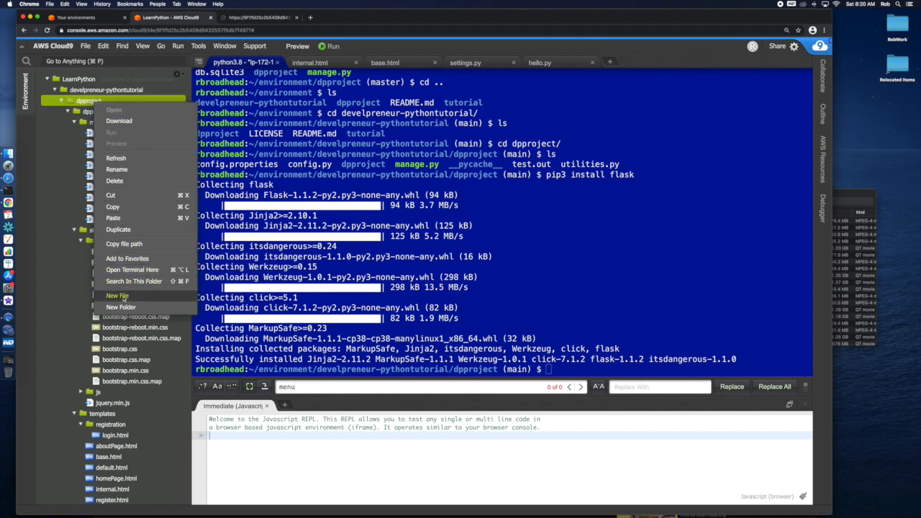
# Create a new file named api.py inside dpproject and open it for editing
pyautogui.click(123, 297)
pyautogui.write('ap')
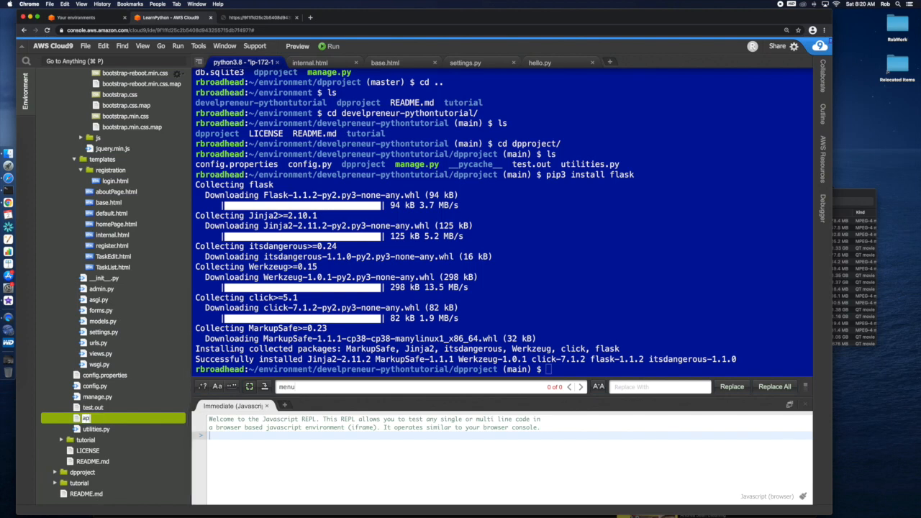
pyautogui.write('i.py')
pyautogui.press('Return')
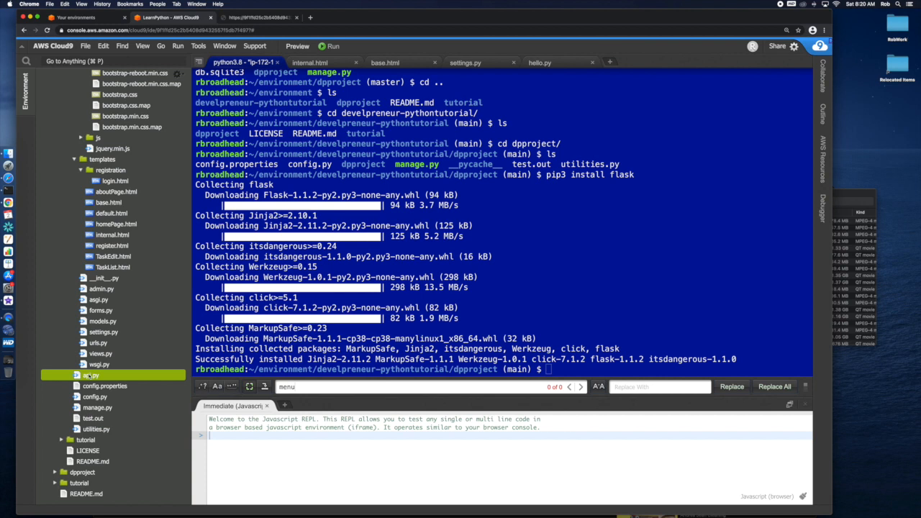
pyautogui.doubleClick(90, 376)
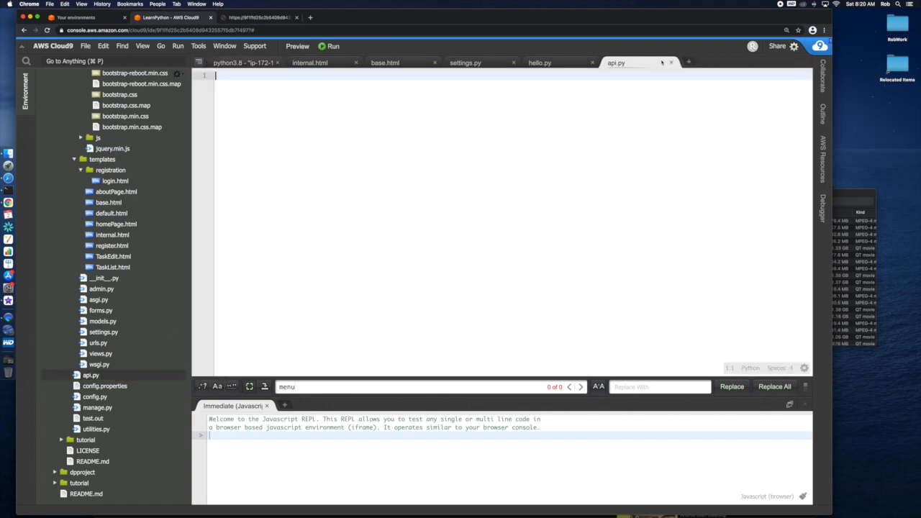
# Copy hello.py's config, connection and cursor block into the empty api.py
pyautogui.click(539, 63)
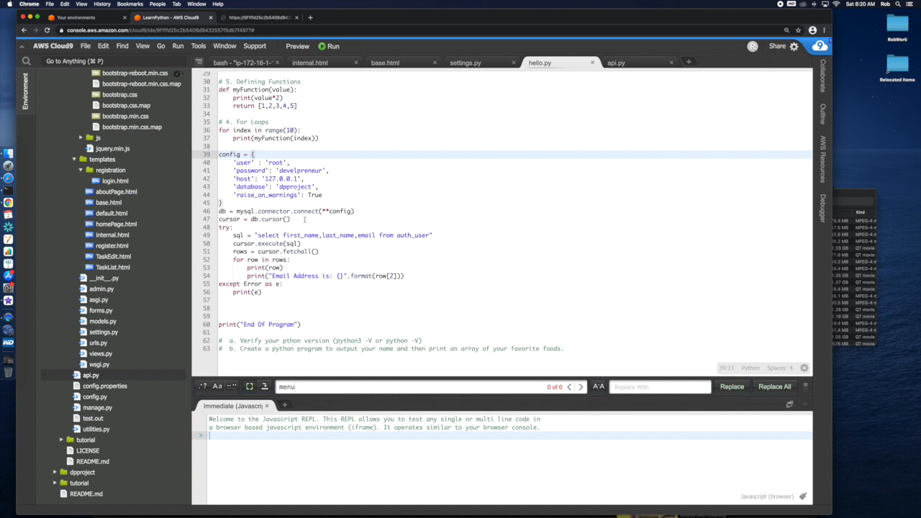
pyautogui.moveTo(290, 219); pyautogui.dragTo(218, 154)
pyautogui.press('super+c')
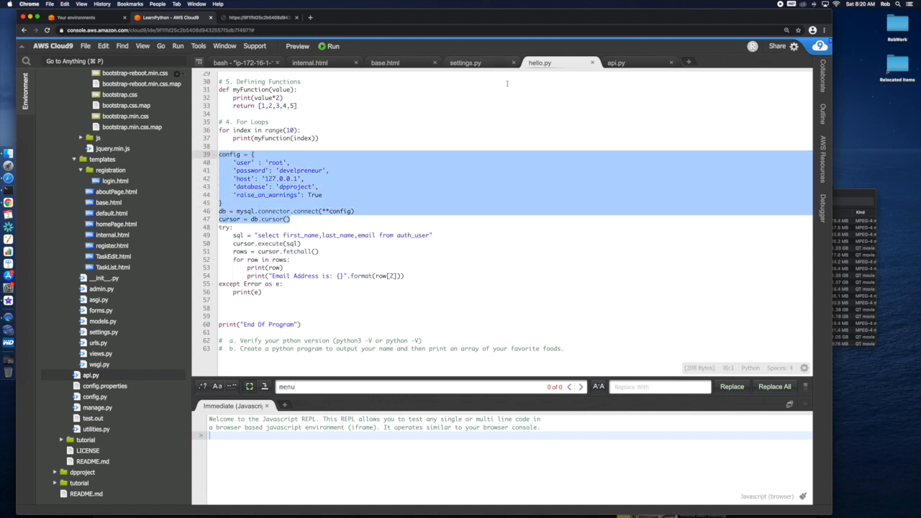
pyautogui.click(619, 63)
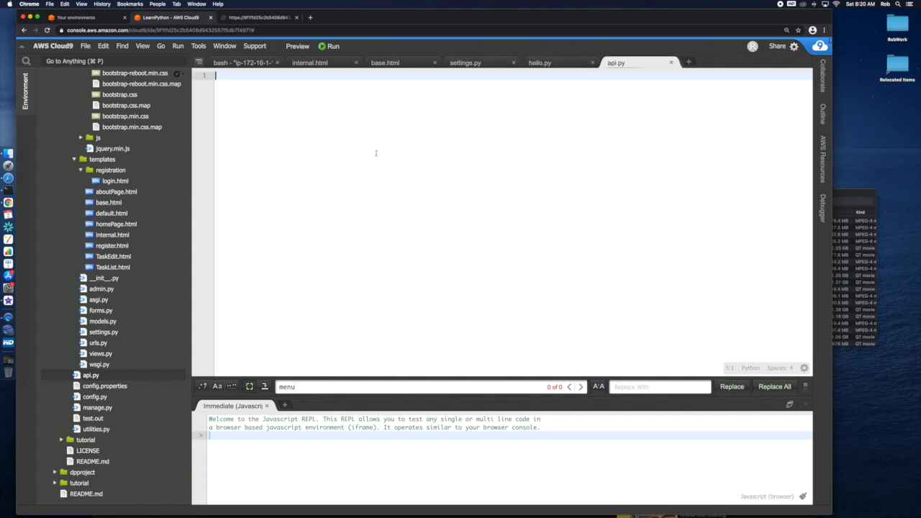
pyautogui.press('super+v')
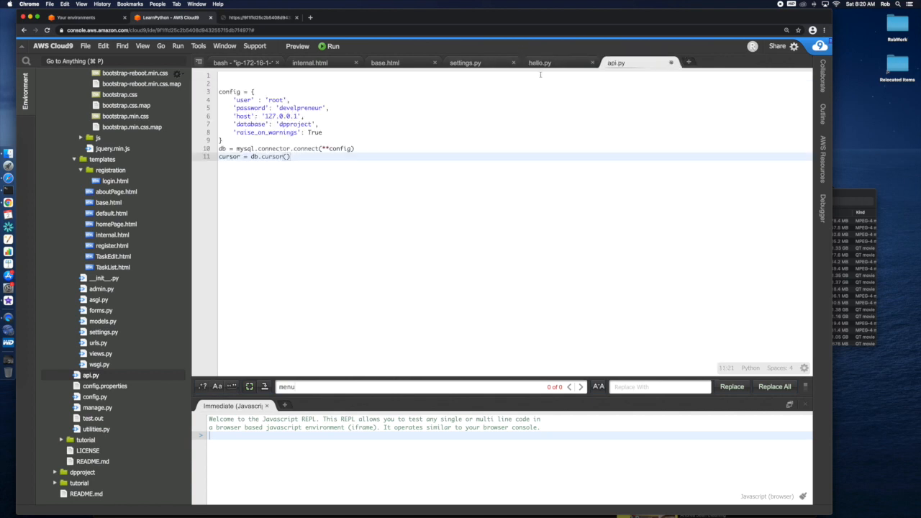
# Copy hello.py's two mysql import lines to the top of api.py
pyautogui.click(540, 63)
pyautogui.scroll(3, 374, 154)
pyautogui.scroll(8, 374, 154)
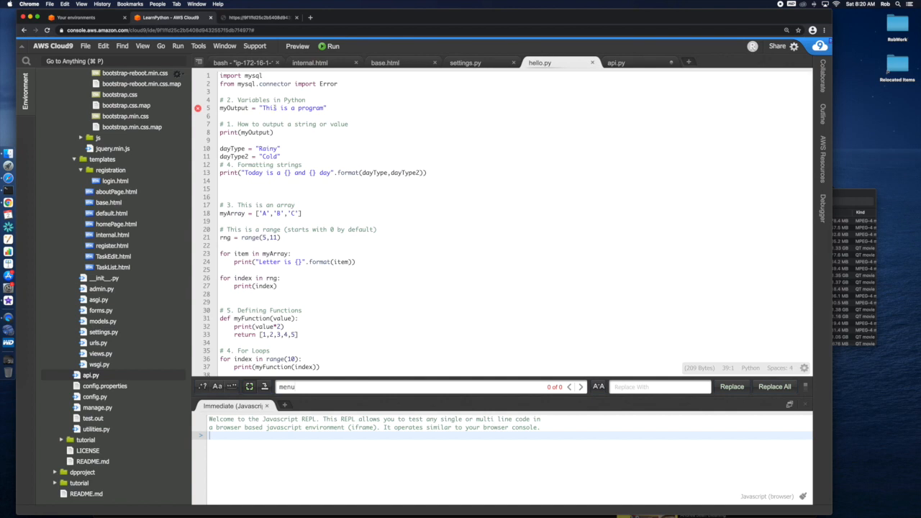
pyautogui.moveTo(342, 86); pyautogui.dragTo(219, 75)
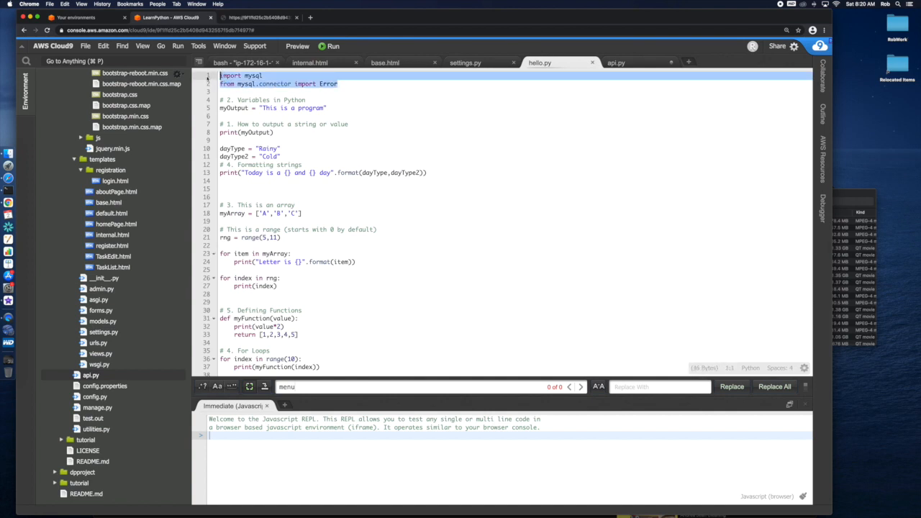
pyautogui.press('super+c')
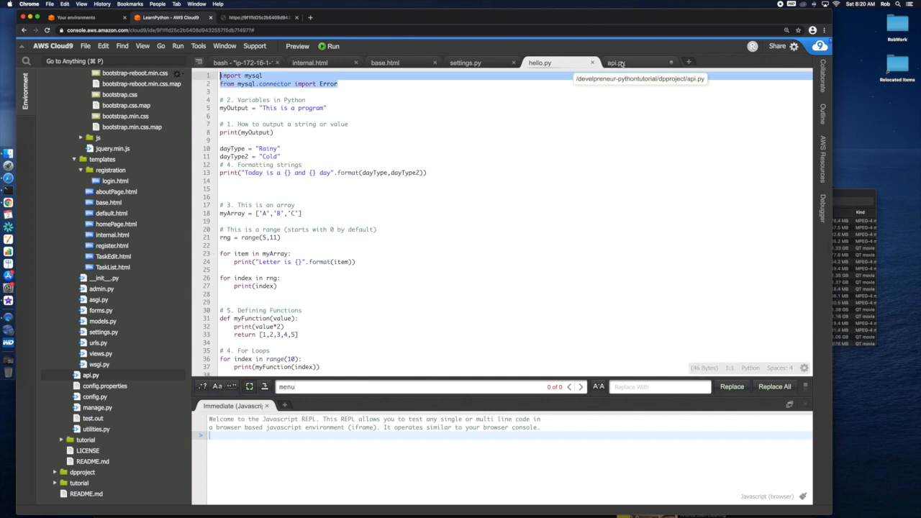
pyautogui.click(616, 63)
pyautogui.click(495, 108)
pyautogui.press('Up')
pyautogui.press('Up')
pyautogui.press('Up')
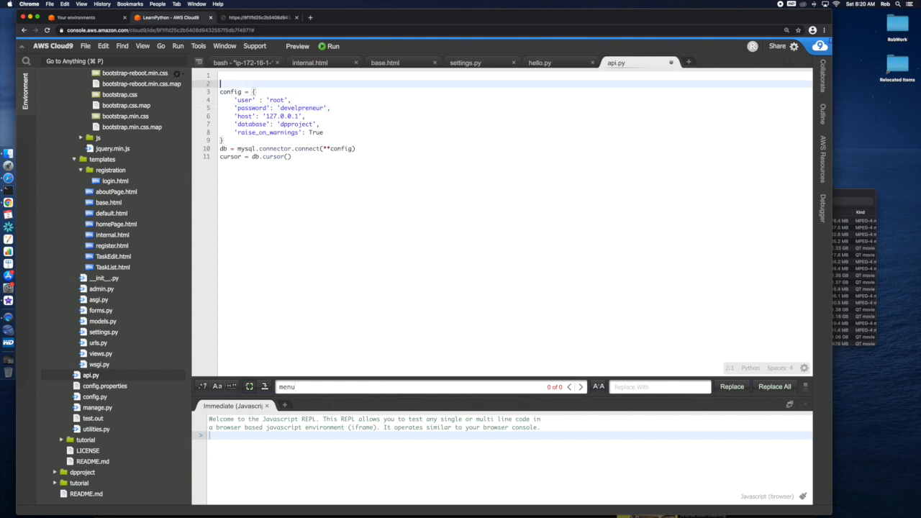
pyautogui.press('Return')
pyautogui.press('super+v')
pyautogui.press('Up')
pyautogui.press('Up')
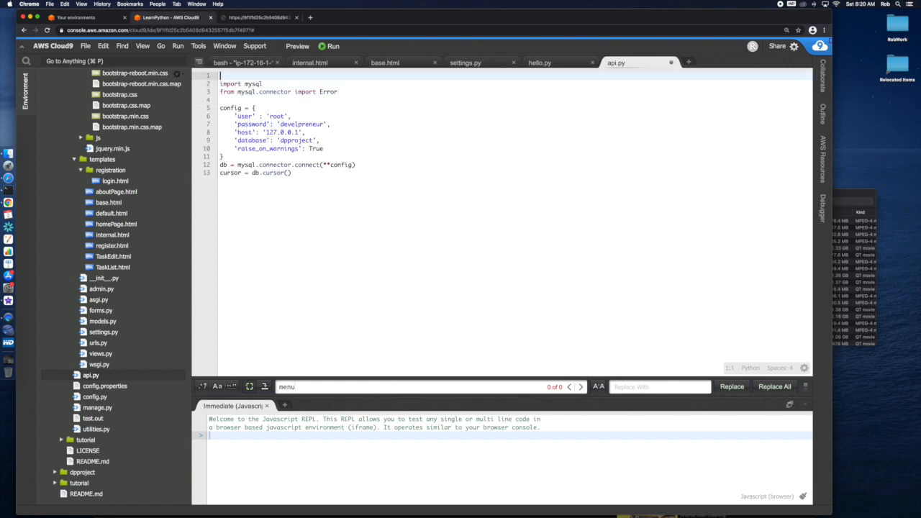
pyautogui.write('from flask ')
pyautogui.write('import ')
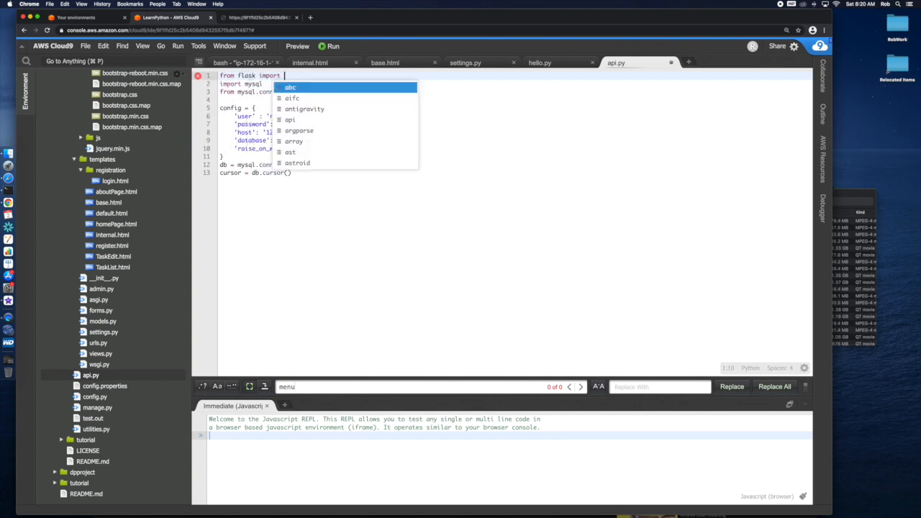
pyautogui.write('flask')
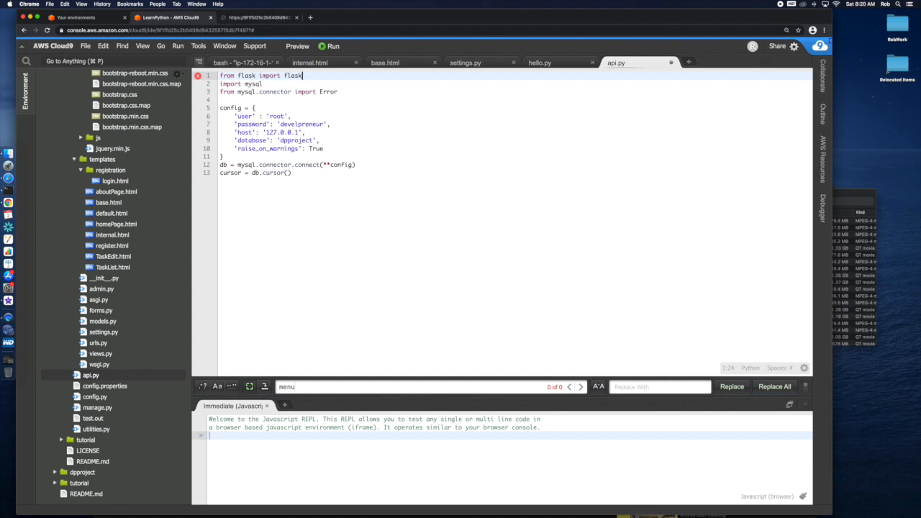
# Add 'from flask import flask' and 'app = Flask(__name__)' after the imports, above the config
pyautogui.press('Down')
pyautogui.press('Down')
pyautogui.press('Down')
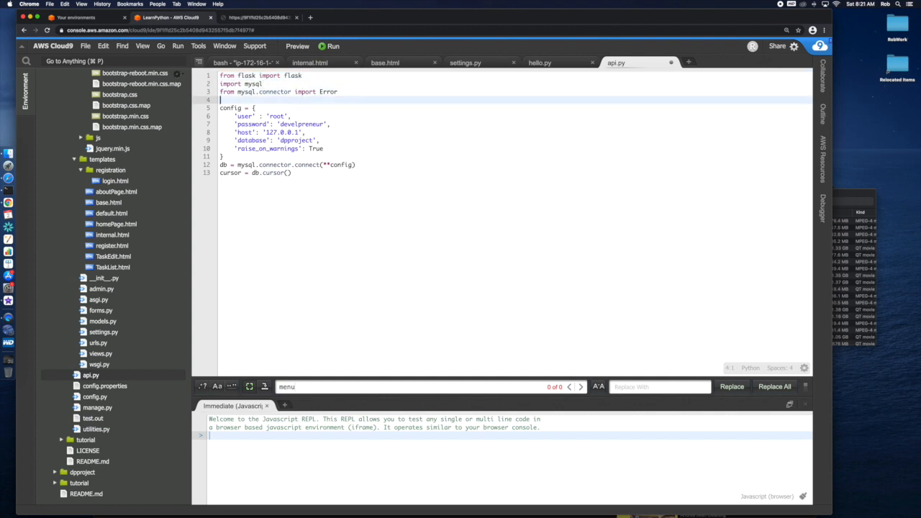
pyautogui.press('Return')
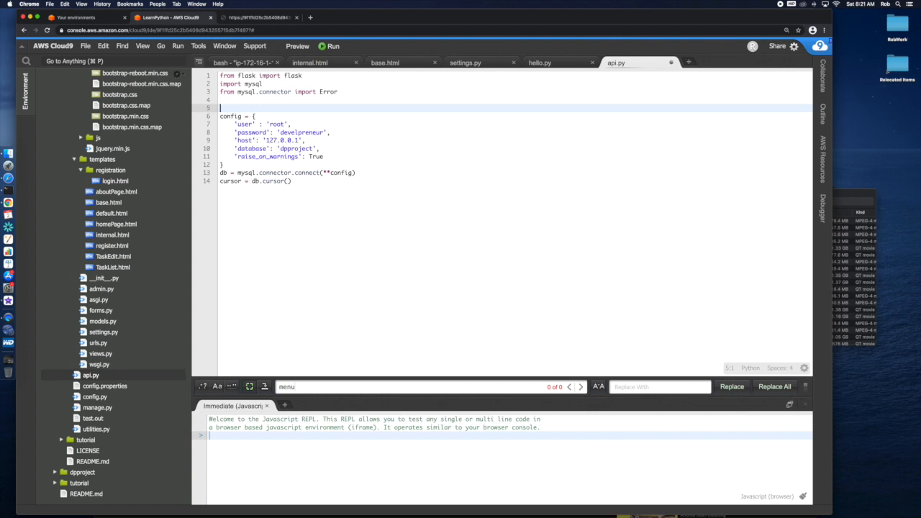
pyautogui.write('app')
pyautogui.write(' = ')
pyautogui.write('Flask')
pyautogui.write('()')
pyautogui.write('__name')
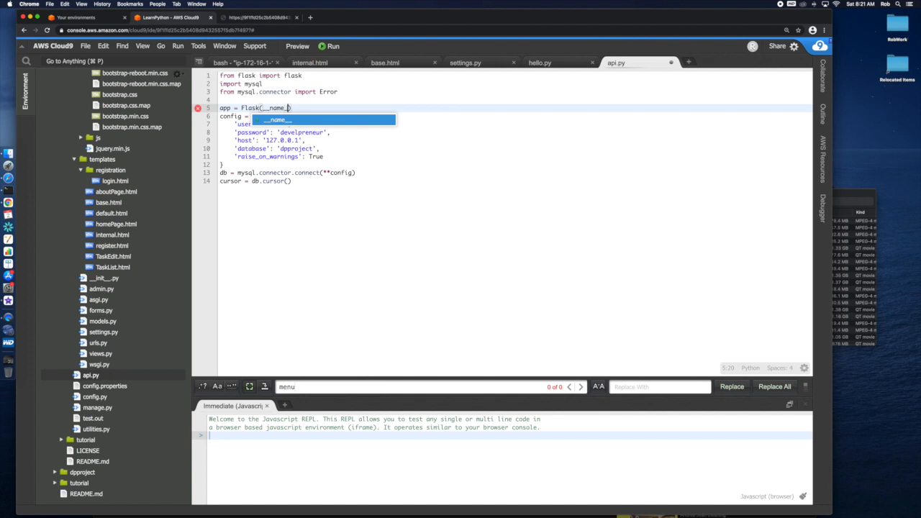
pyautogui.write('__')
pyautogui.press('Right')
pyautogui.press('Return')
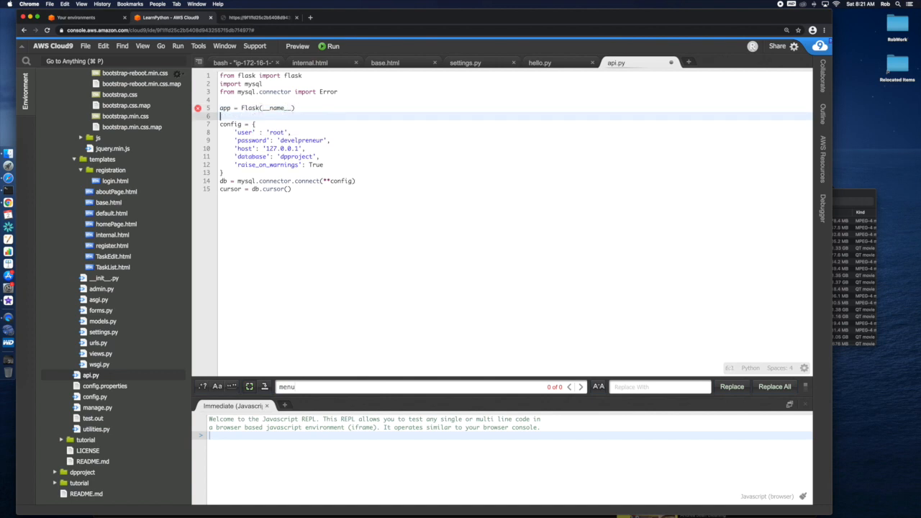
pyautogui.press('Return')
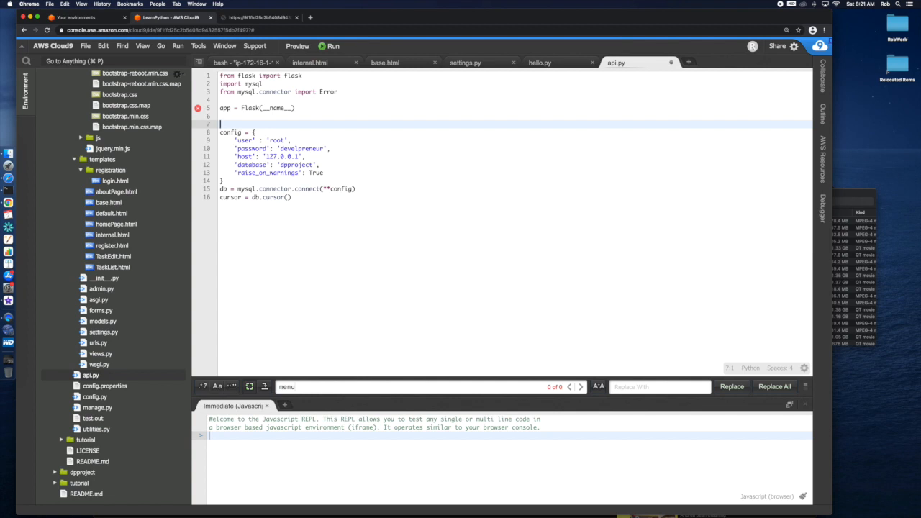
pyautogui.press('Down')
pyautogui.press('Down')
pyautogui.press('Down')
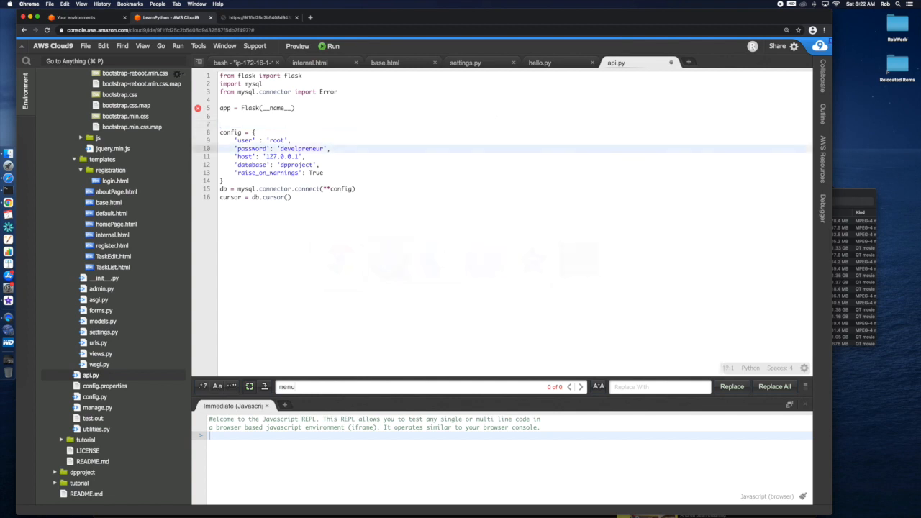
pyautogui.press('Up')
pyautogui.press('Up')
pyautogui.press('Up')
pyautogui.write('@')
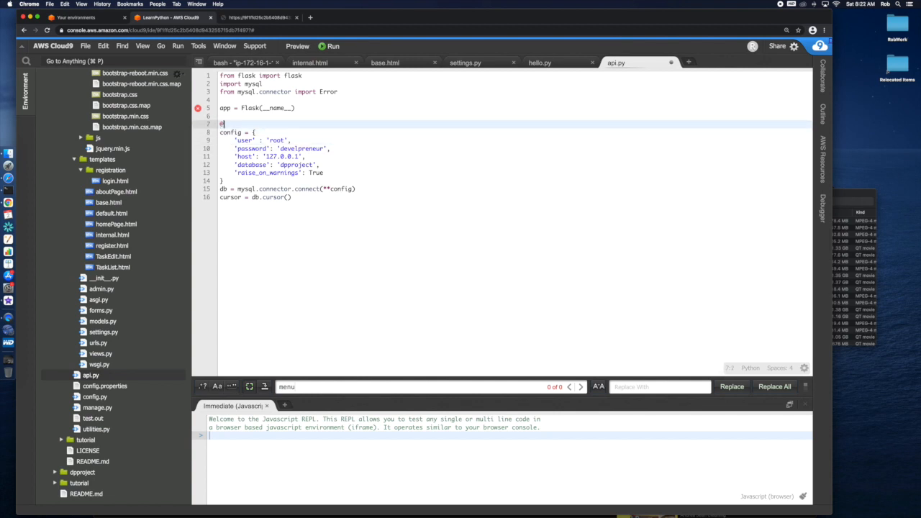
pyautogui.write('app.rout')
pyautogui.write('e')
pyautogui.write('(')
pyautogui.write('"/')
pyautogui.write('hel')
pyautogui.press('BackSpace')
pyautogui.press('BackSpace')
pyautogui.press('BackSpace')
pyautogui.press('Right')
pyautogui.press('Right')
pyautogui.press('Return')
pyautogui.press('Return')
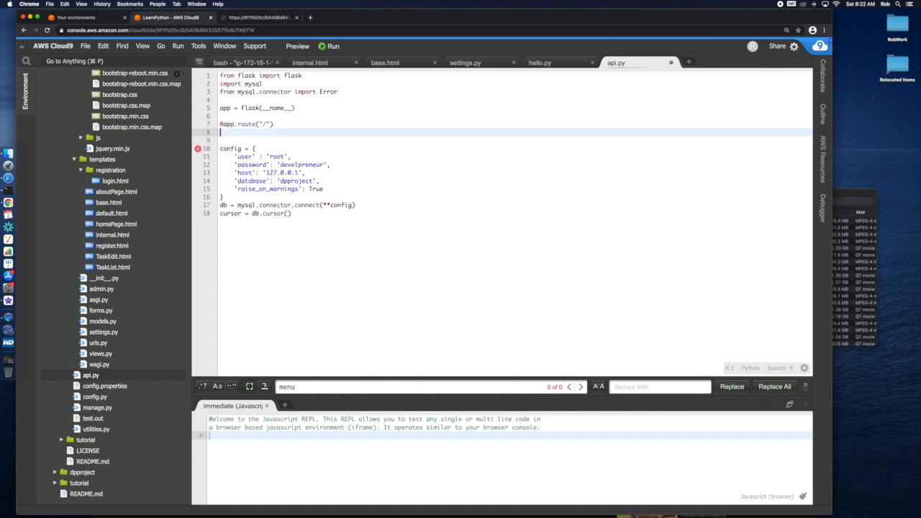
pyautogui.write('def home')
pyautogui.write('():')
pyautogui.press('Return')
pyautogui.write('reutrn ')
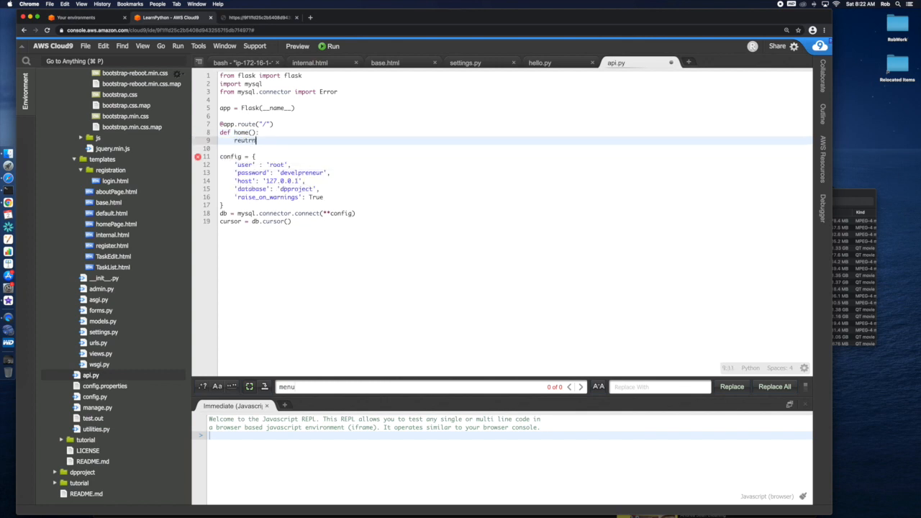
pyautogui.write('"')
pyautogui.write('API is ')
pyautogui.write('Active')
pyautogui.press('BackSpace')
pyautogui.write('e!')
pyautogui.press('Left')
pyautogui.press('Left')
pyautogui.press('Left')
pyautogui.press('Left')
pyautogui.press('BackSpace')
pyautogui.press('BackSpace')
pyautogui.write('tu')
pyautogui.press('Escape')
pyautogui.press('Down')
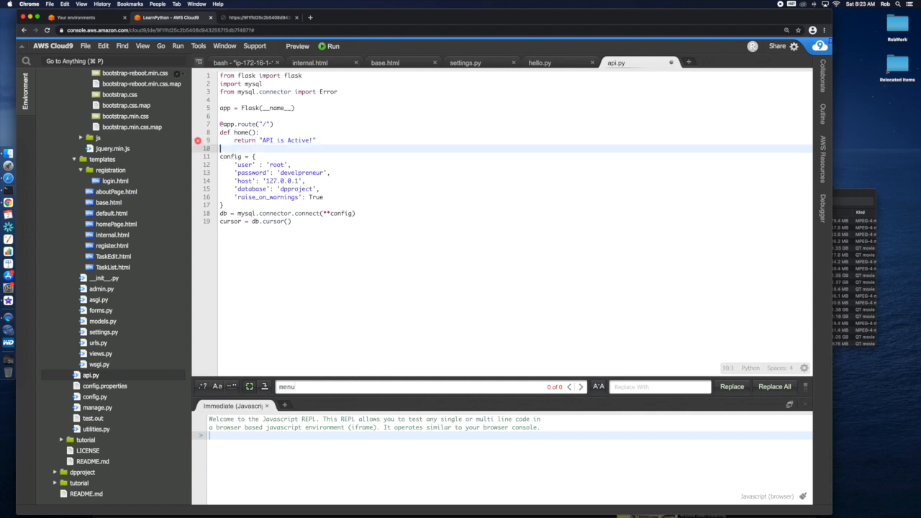
# Move the route block below cursor = db.cursor(), tidy blank lines and save api.py
pyautogui.press('Up')
pyautogui.press('Up')
pyautogui.press('Up')
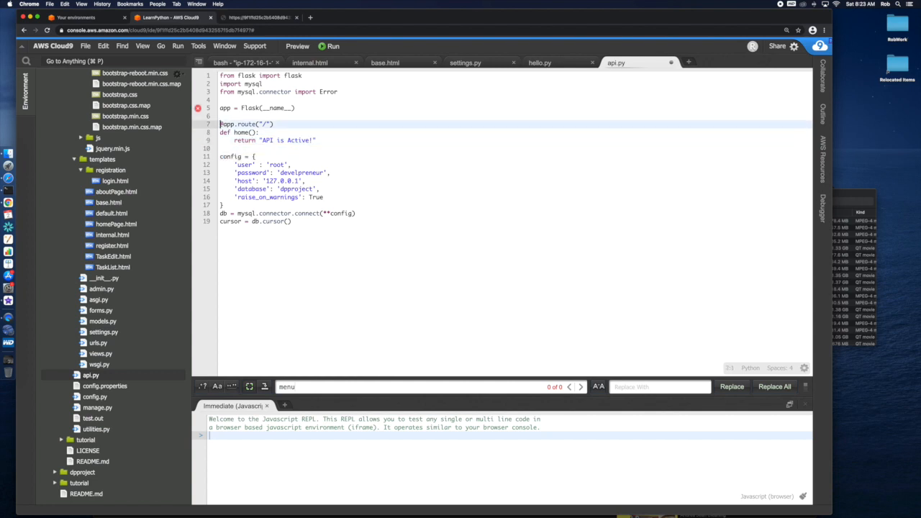
pyautogui.hotkey('shift', 'Down')
pyautogui.hotkey('shift', 'Down')
pyautogui.hotkey('shift', 'Down')
pyautogui.hotkey('ctrl', 'x')
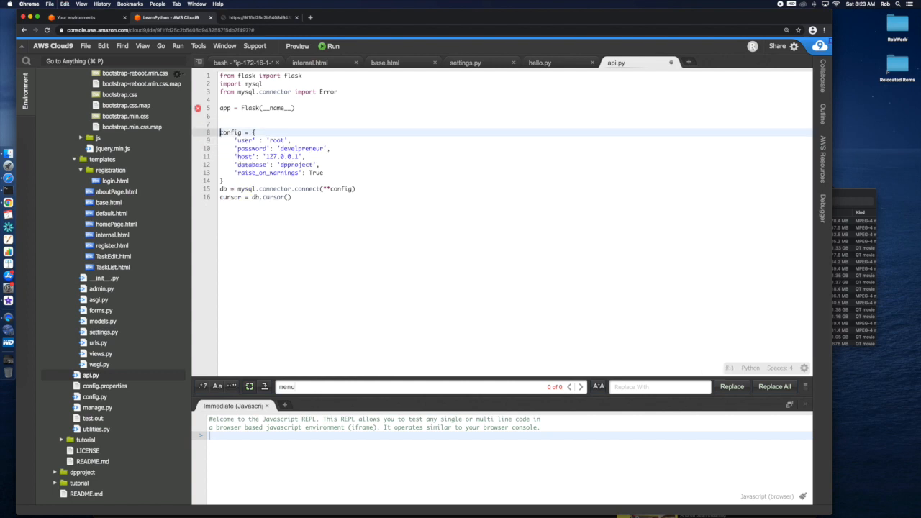
pyautogui.press('Down')
pyautogui.press('Down')
pyautogui.press('Down')
pyautogui.press('Down')
pyautogui.press('Down')
pyautogui.press('End')
pyautogui.press('Return')
pyautogui.press('Return')
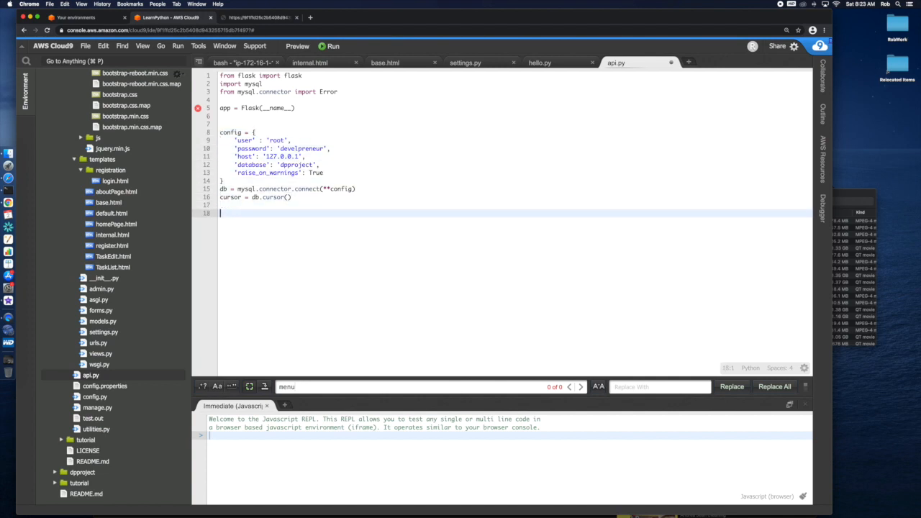
pyautogui.hotkey('ctrl', 'v')
pyautogui.press('Up')
pyautogui.press('Up')
pyautogui.press('Up')
pyautogui.press('Up')
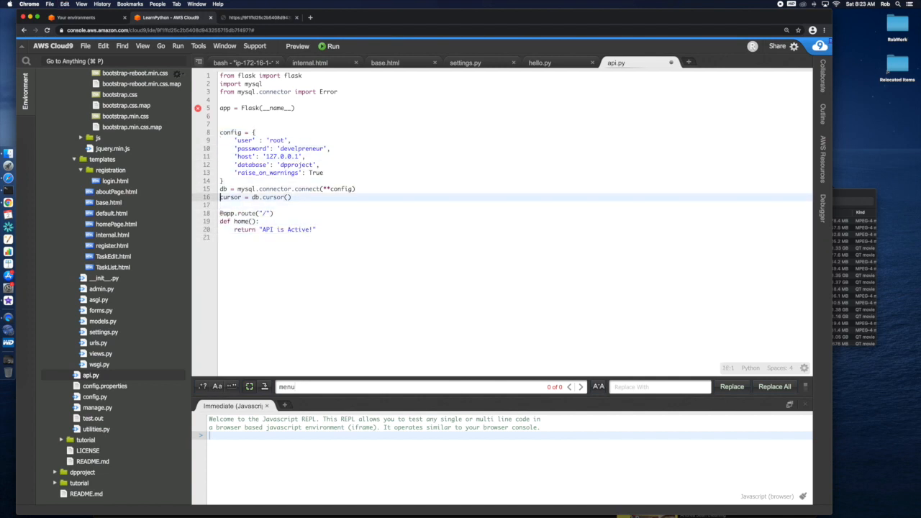
pyautogui.press('Up')
pyautogui.press('Up')
pyautogui.press('Up')
pyautogui.press('Up')
pyautogui.press('Up')
pyautogui.press('Up')
pyautogui.press('Up')
pyautogui.press('Up')
pyautogui.press('BackSpace')
pyautogui.press('Up')
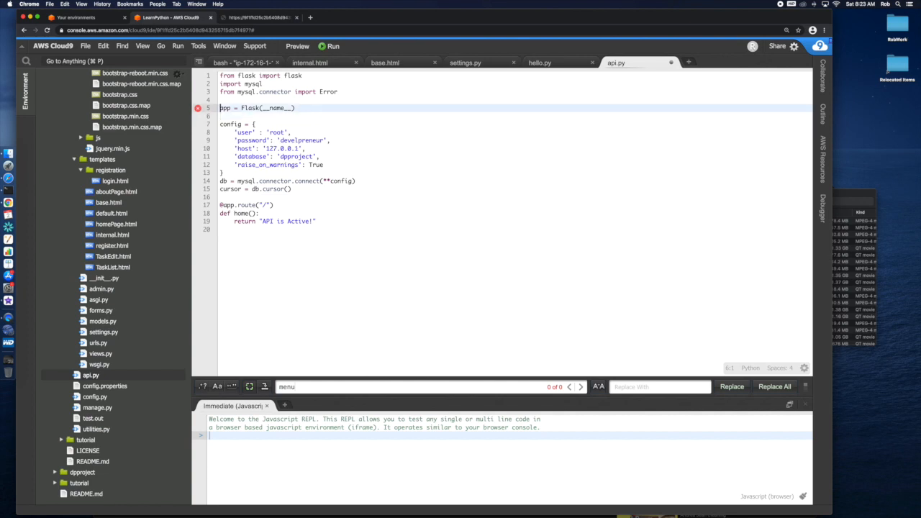
pyautogui.press('Up')
pyautogui.press('Up')
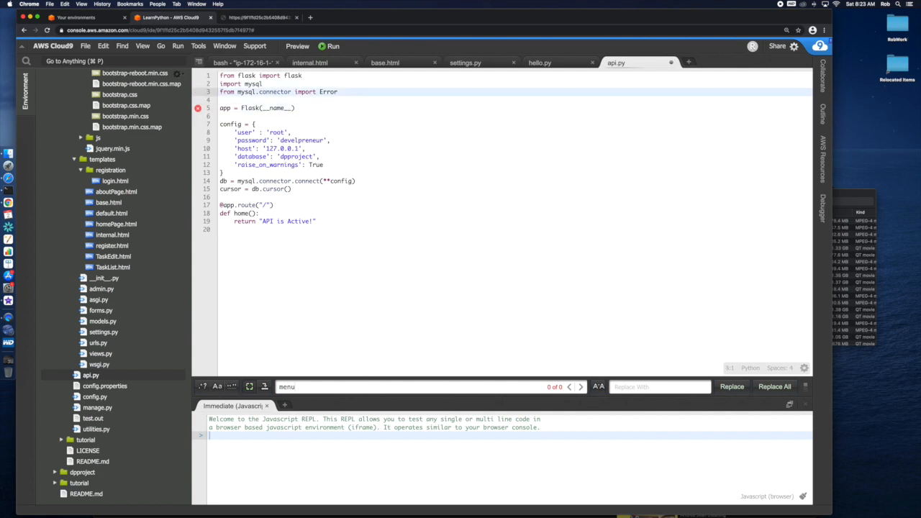
pyautogui.press('super+s')
# List the directory in bash and try running api.py as a script
pyautogui.click(241, 63)
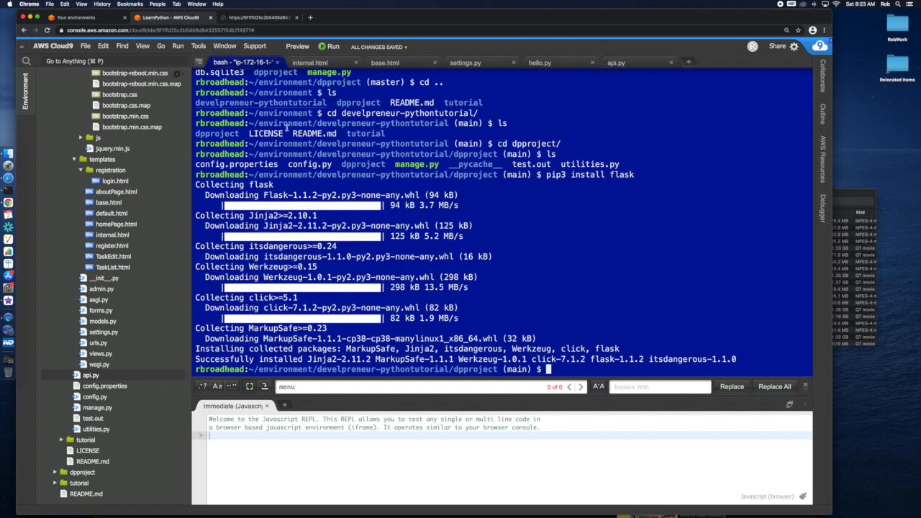
pyautogui.write('ls')
pyautogui.press('Return')
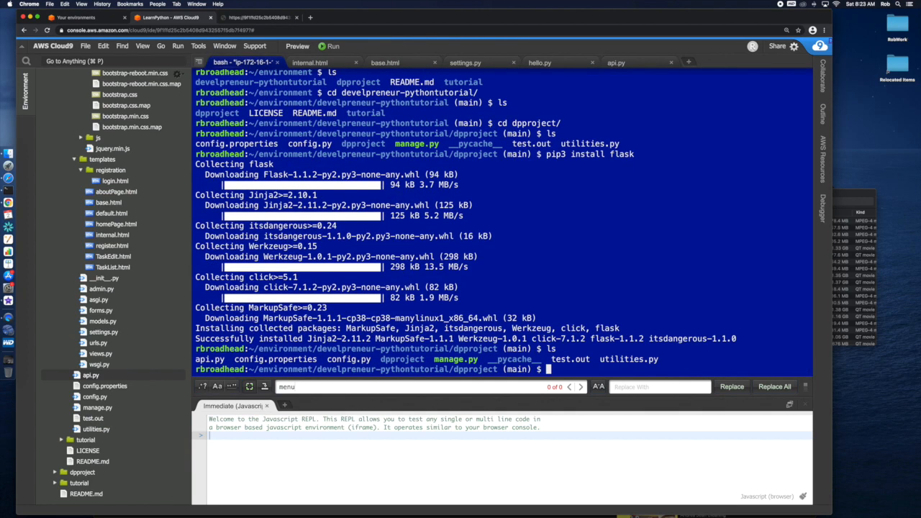
pyautogui.write('./api')
pyautogui.press('BackSpace')
pyautogui.press('BackSpace')
pyautogui.write('pi.')
pyautogui.write('py')
pyautogui.press('Return')
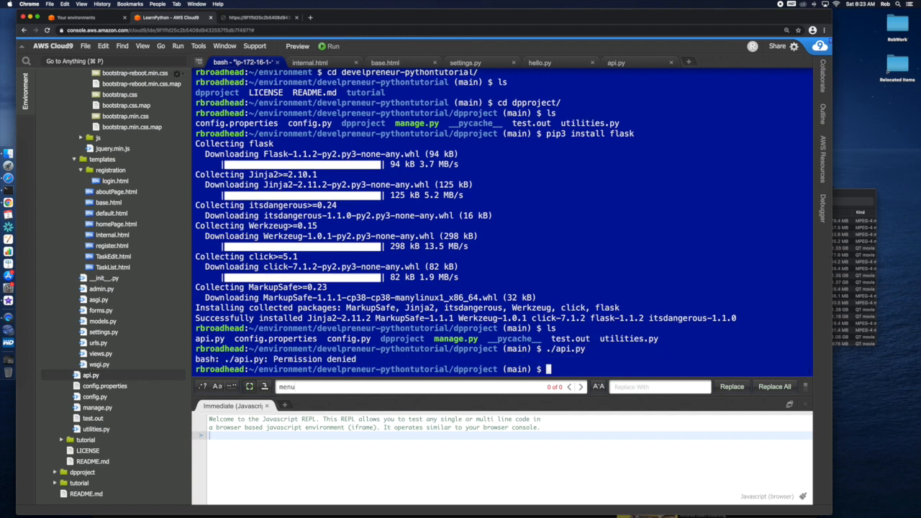
pyautogui.write('chmod +x api.')
pyautogui.write('py')
# Make api.py executable with chmod +x, check permissions with ls -l, and run ./api.py, which fails with shell errors
pyautogui.press('Return')
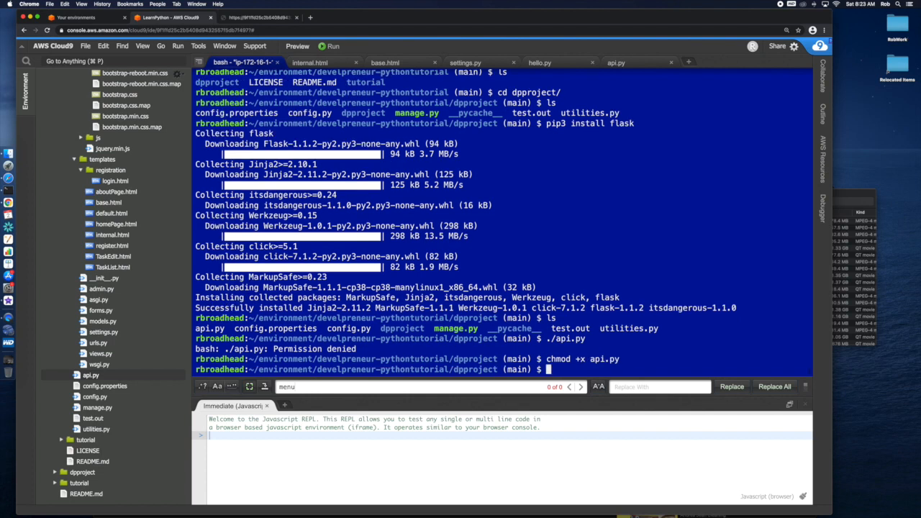
pyautogui.write('ls -l')
pyautogui.press('Return')
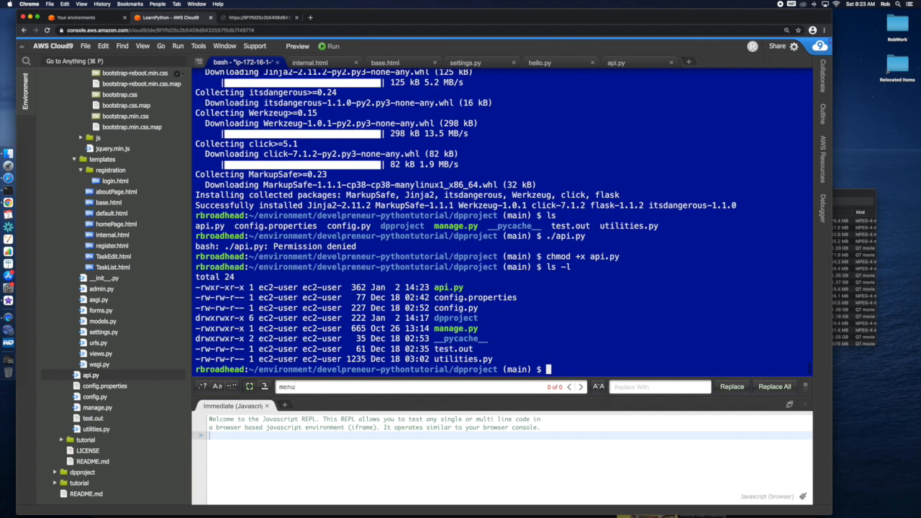
pyautogui.write('./api.py')
pyautogui.press('Return')
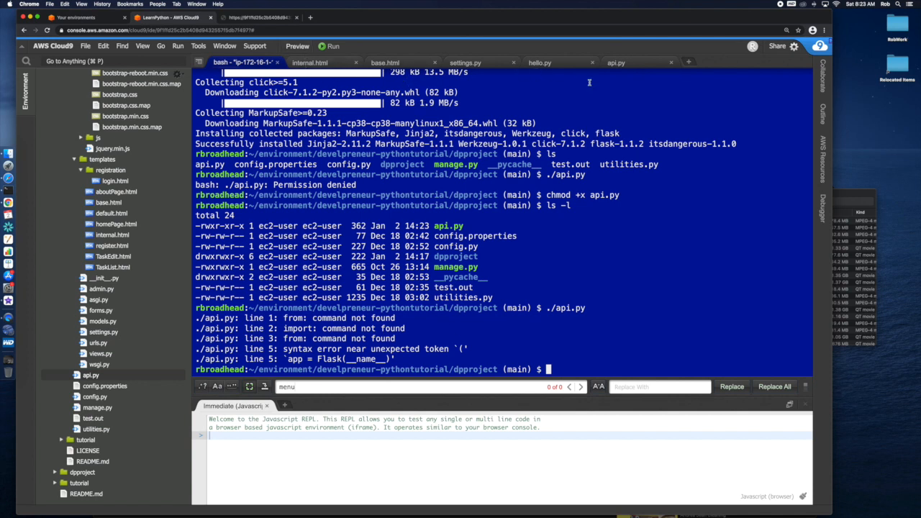
# Add a '#! /usr/bin/python3' interpreter line at the top of api.py and save
pyautogui.click(616, 63)
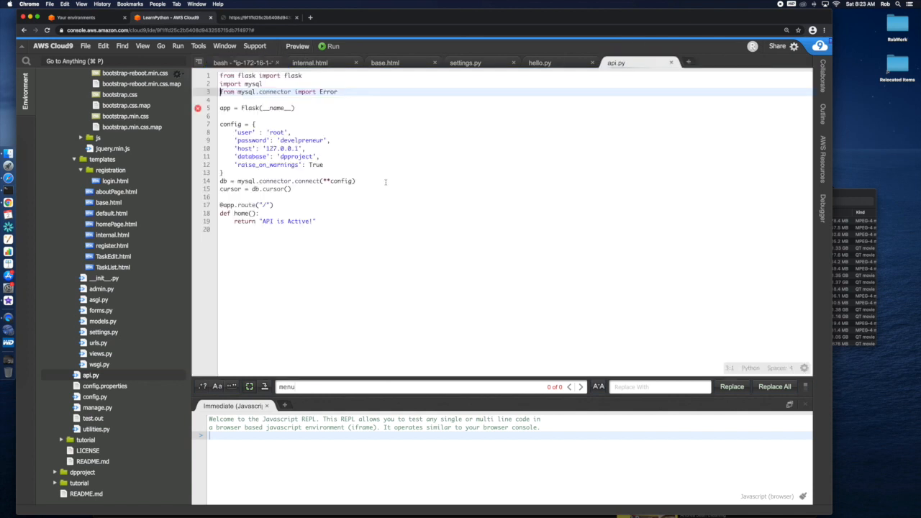
pyautogui.press('Return')
pyautogui.press('Up')
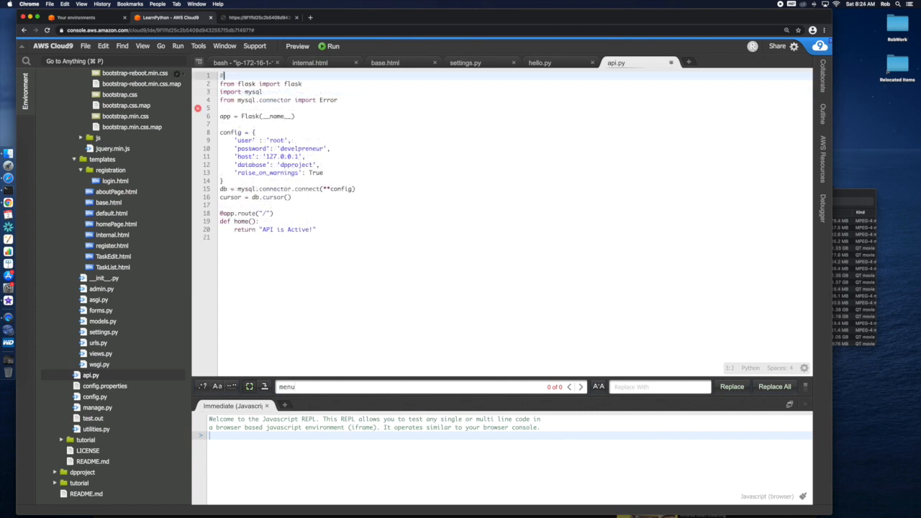
pyautogui.write('#!/usr/bin/')
pyautogui.write('python3')
pyautogui.press('Return')
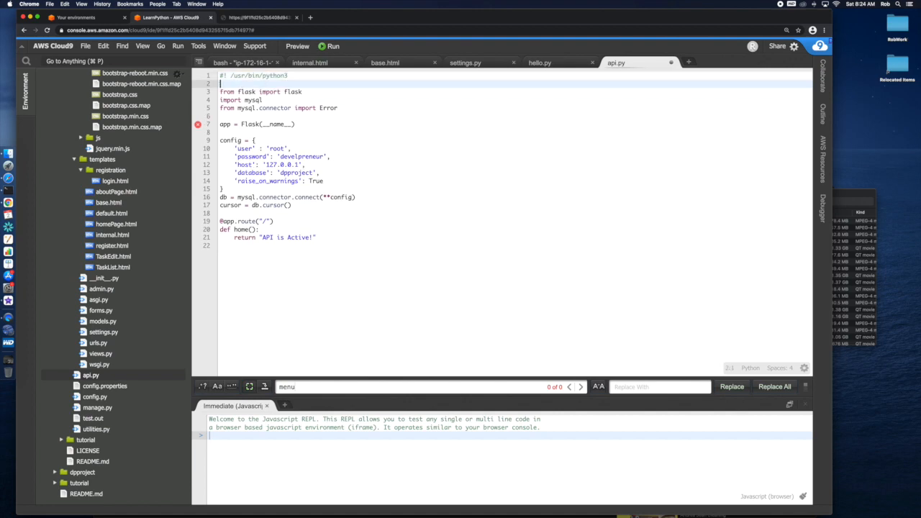
pyautogui.press('super+s')
# Run which python3 in bash (fixing a typo) and select the printed linuxbrew path
pyautogui.click(244, 63)
pyautogui.write('which')
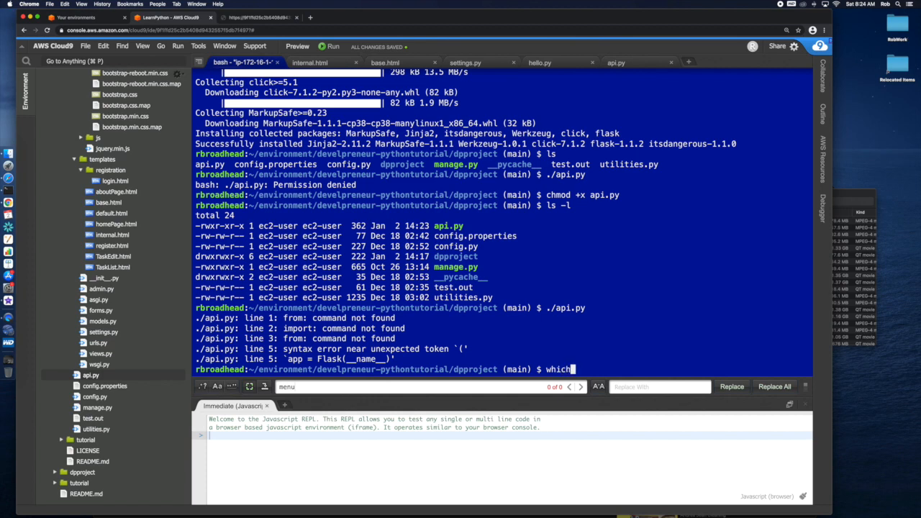
pyautogui.write(' pyhton')
pyautogui.write('3')
pyautogui.press('Return')
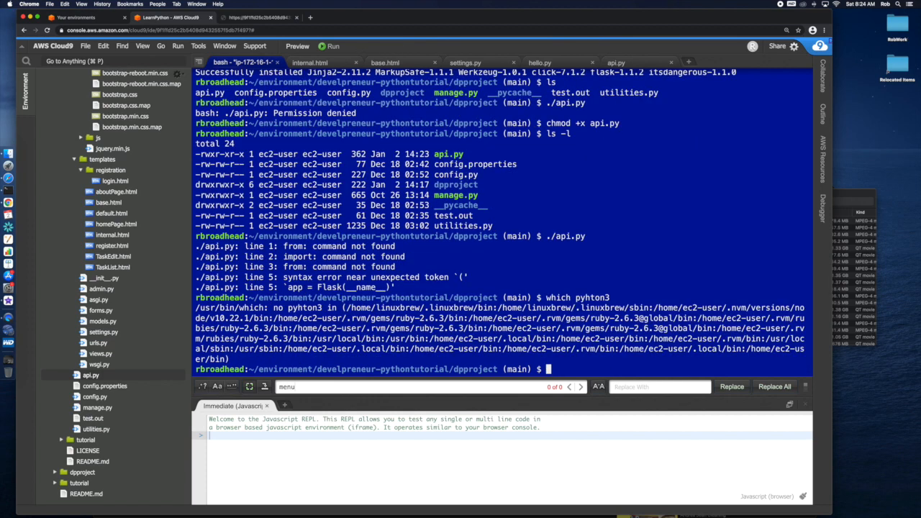
pyautogui.press('Up')
pyautogui.press('Left')
pyautogui.press('Left')
pyautogui.press('Left')
pyautogui.press('BackSpace')
pyautogui.press('BackSpace')
pyautogui.write('th')
pyautogui.press('Return')
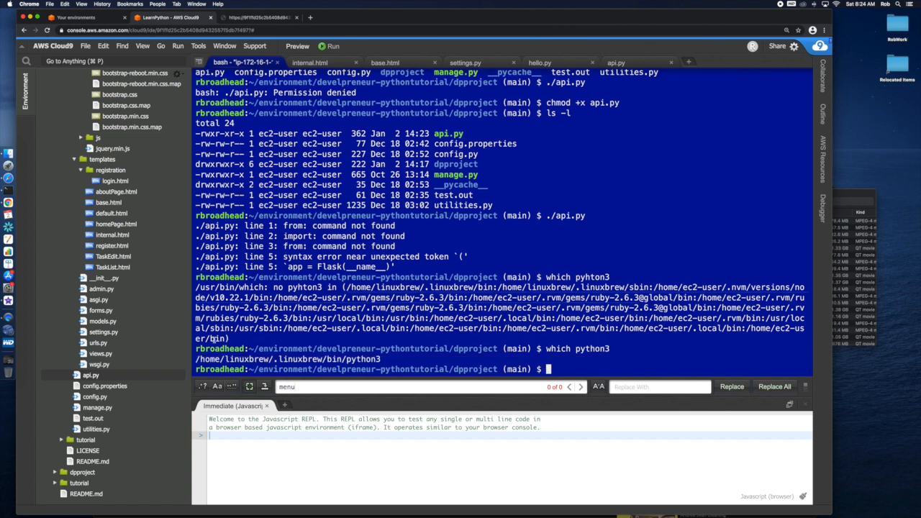
pyautogui.moveTo(390, 359); pyautogui.dragTo(194, 359)
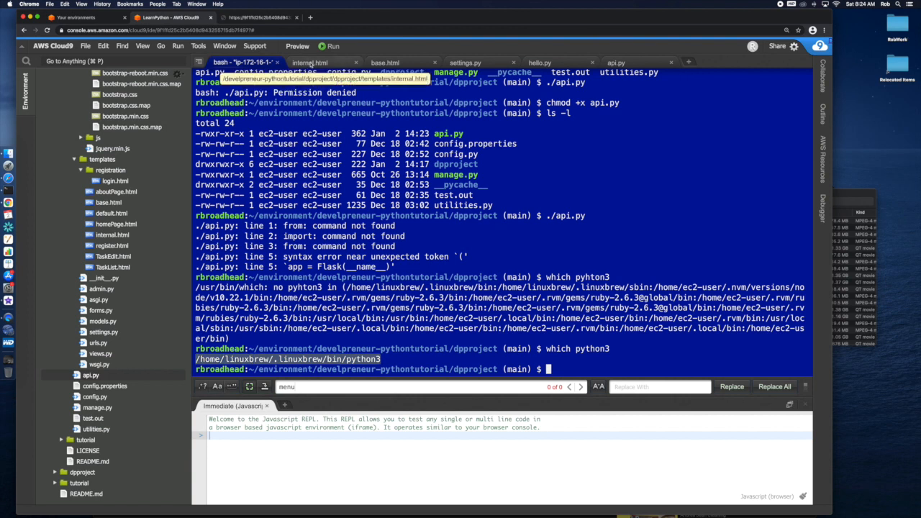
# Replace /usr/bin/python3 on line 1 with /home/linuxbrew/.linuxbrew/bin/python3 and save
pyautogui.click(616, 63)
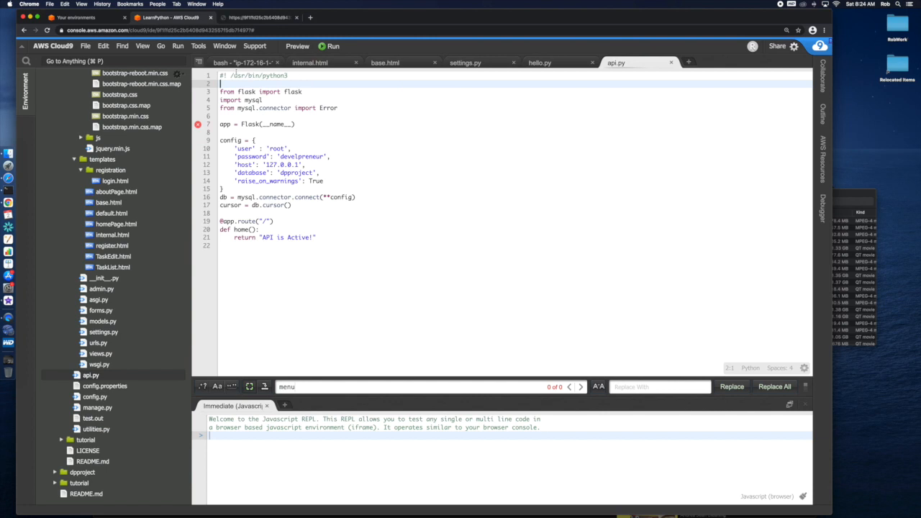
pyautogui.moveTo(230, 75); pyautogui.dragTo(290, 75)
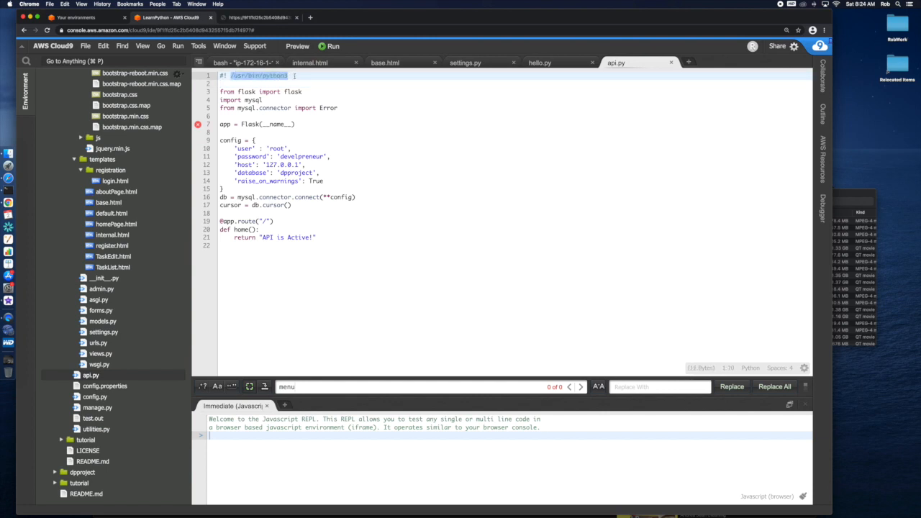
pyautogui.press('super+v')
pyautogui.press('super+s')
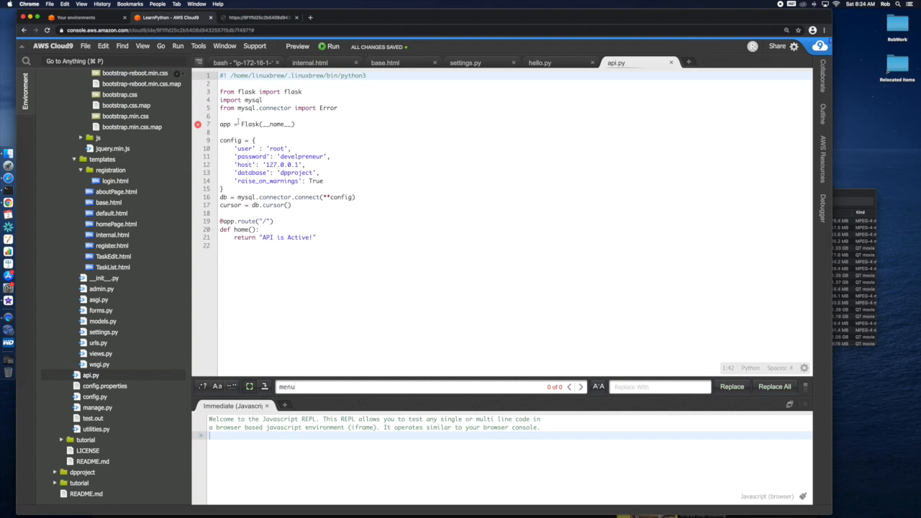
# Capitalise Flask in the line 3 import and save api.py
pyautogui.click(287, 92)
pyautogui.press('BackSpace')
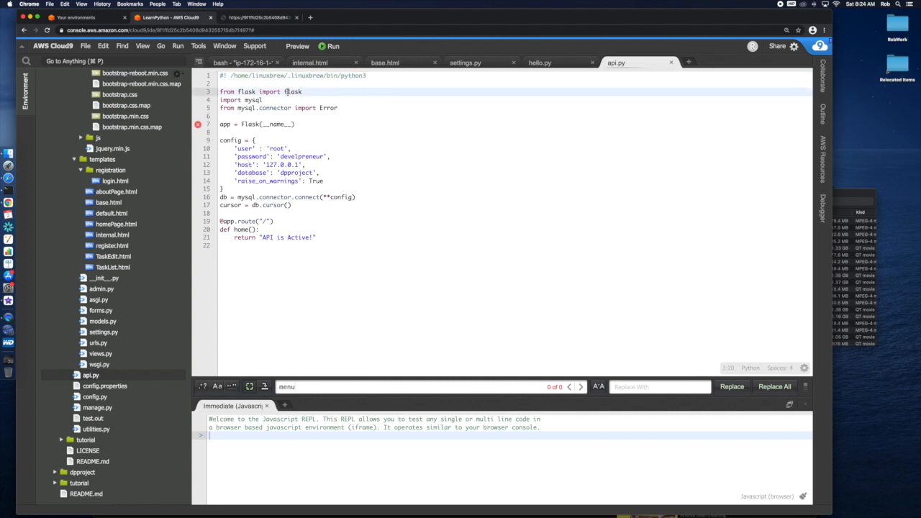
pyautogui.write('F')
pyautogui.press('Down')
pyautogui.press('Down')
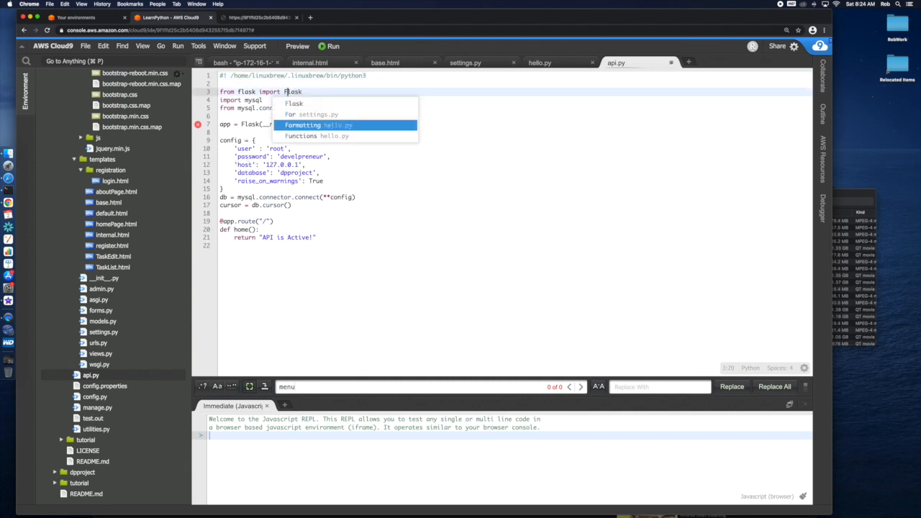
pyautogui.press('Escape')
pyautogui.press('Down')
pyautogui.press('Down')
pyautogui.press('Down')
pyautogui.press('super+s')
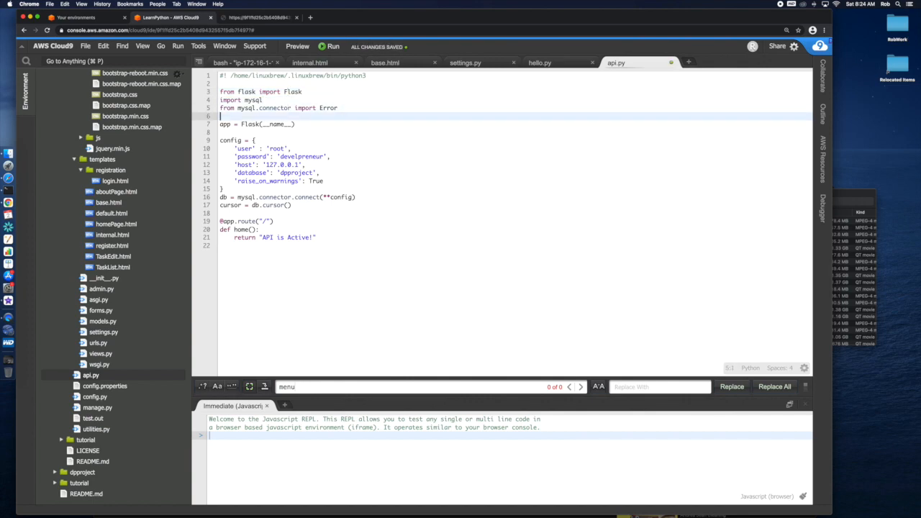
# Run ./api.py in bash with no errors, then return to the end of line 21 in api.py
pyautogui.click(238, 63)
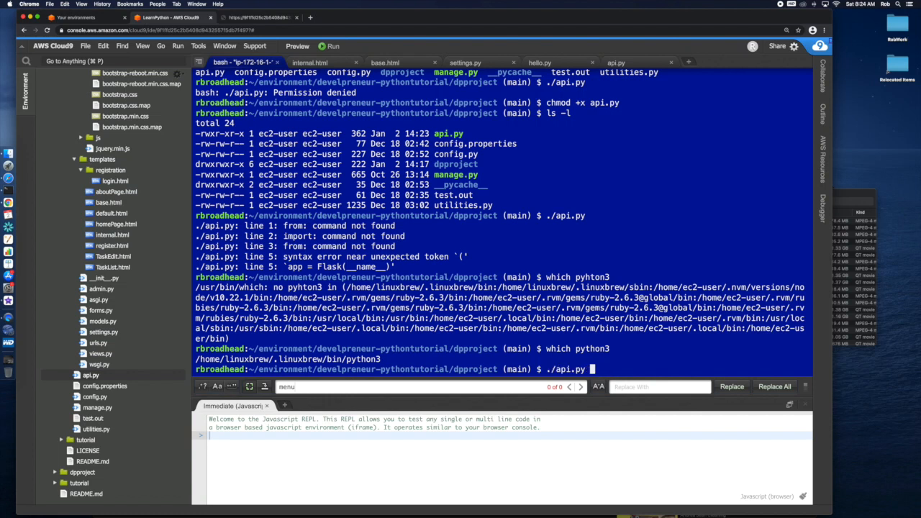
pyautogui.write('./api.py')
pyautogui.press('Return')
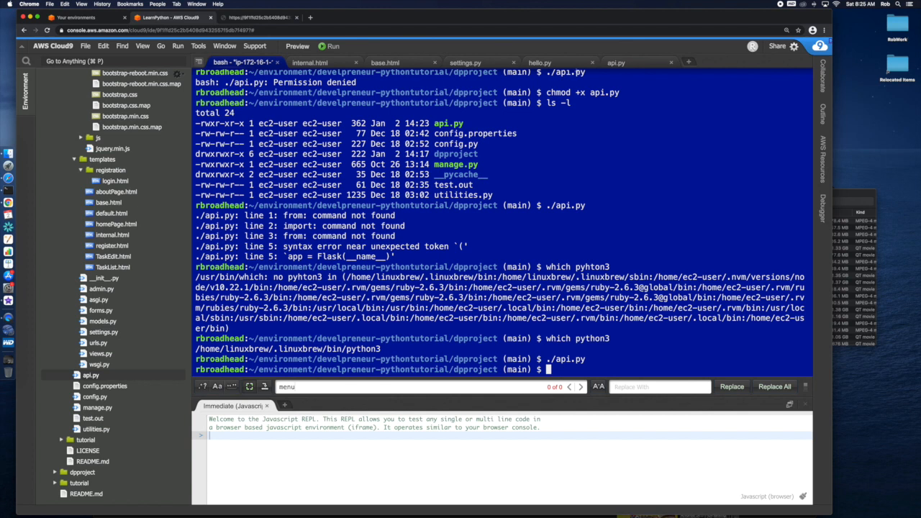
pyautogui.click(628, 64)
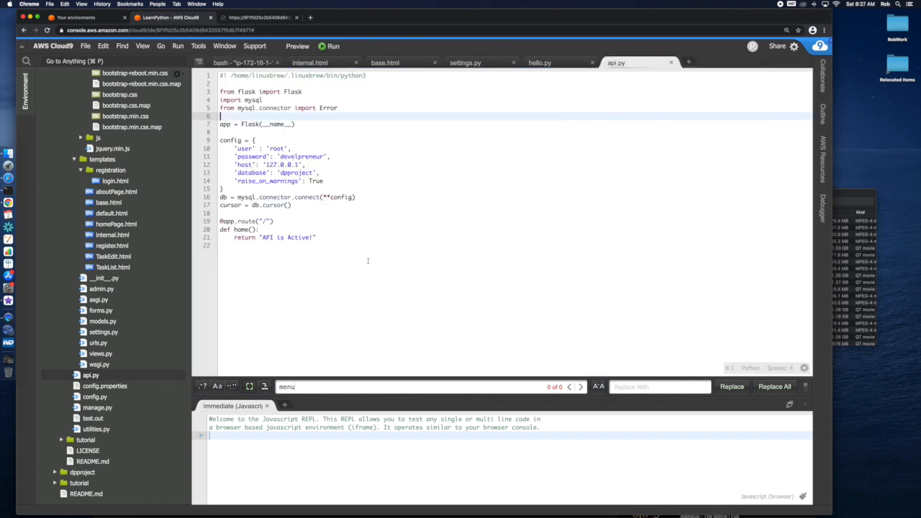
pyautogui.click(360, 233)
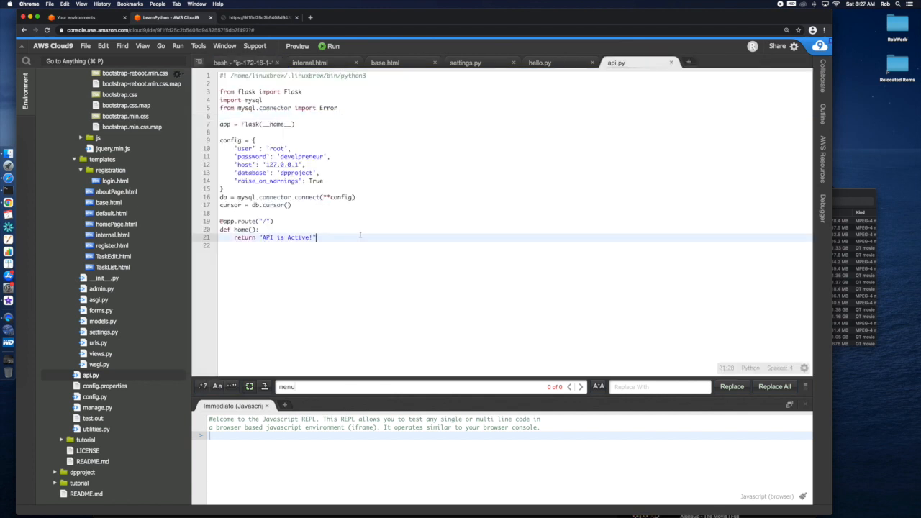
# Add an app.run() line after the home route, dropping the host argument, and save
pyautogui.press('Return')
pyautogui.press('Return')
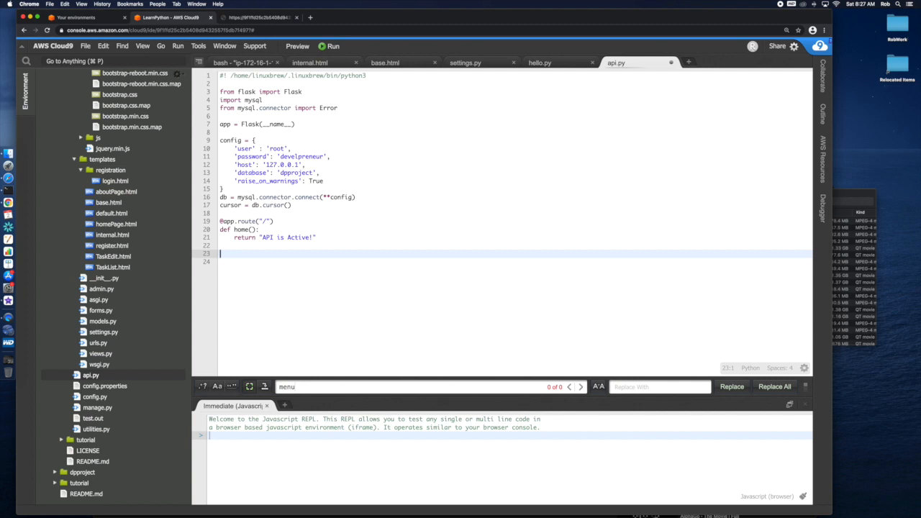
pyautogui.write('app.')
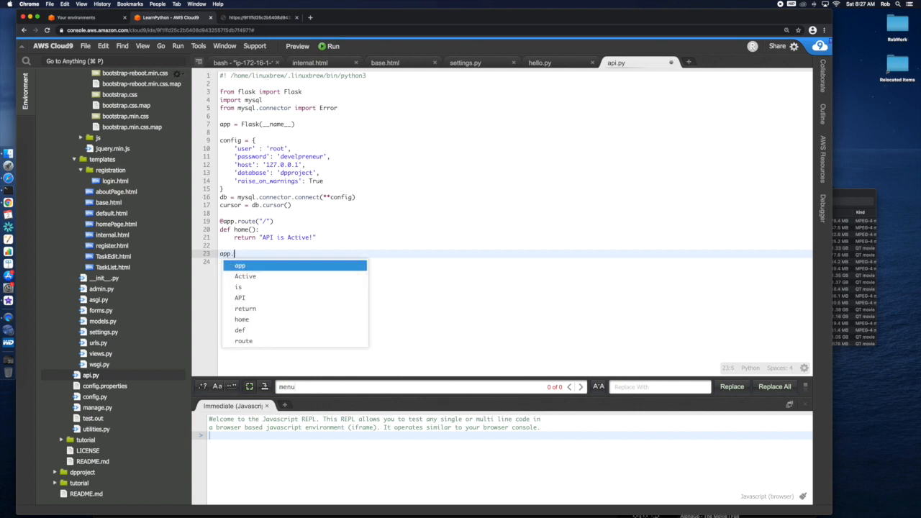
pyautogui.write('run()')
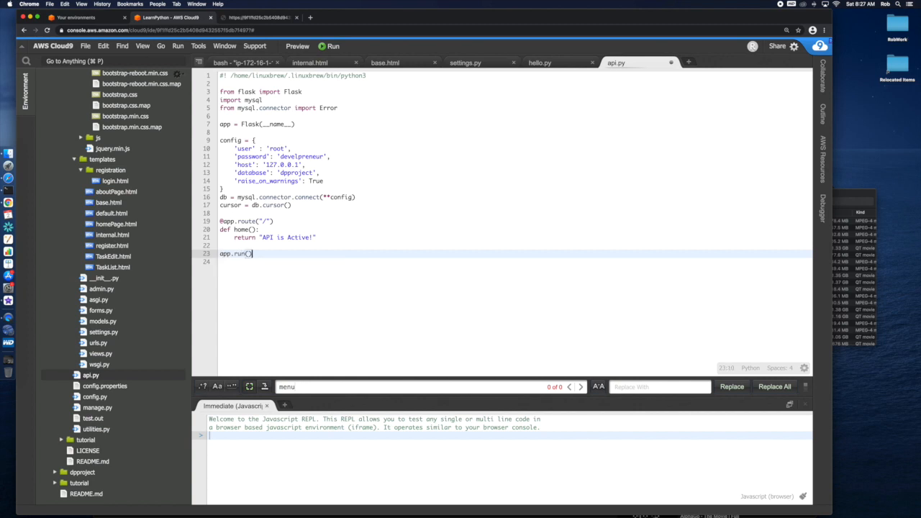
pyautogui.press('Left')
pyautogui.write('host=""')
pyautogui.press('Right')
pyautogui.press('BackSpace')
pyautogui.press('BackSpace')
pyautogui.write("'")
pyautogui.press('BackSpace')
pyautogui.press('BackSpace')
pyautogui.press('BackSpace')
pyautogui.hotkey('ctrl', 's')
pyautogui.click(244, 62)
pyautogui.write('./api.py')
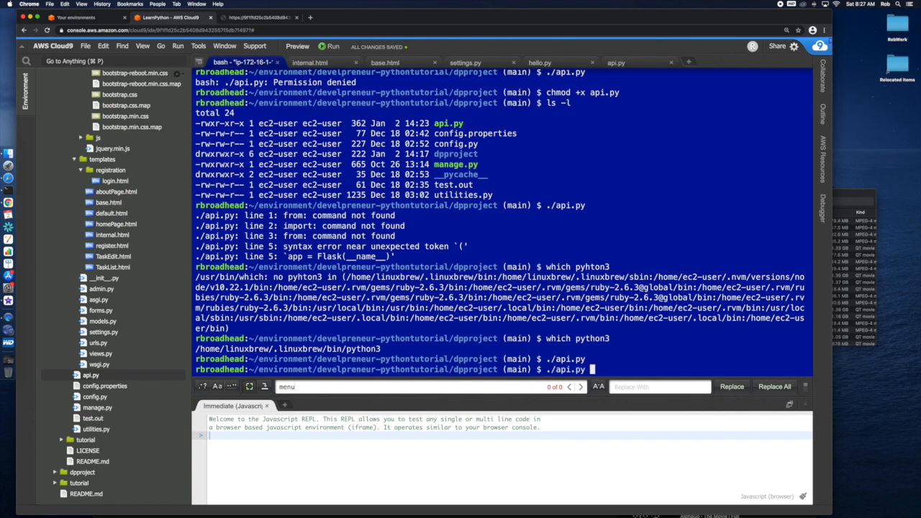
pyautogui.press('Return')
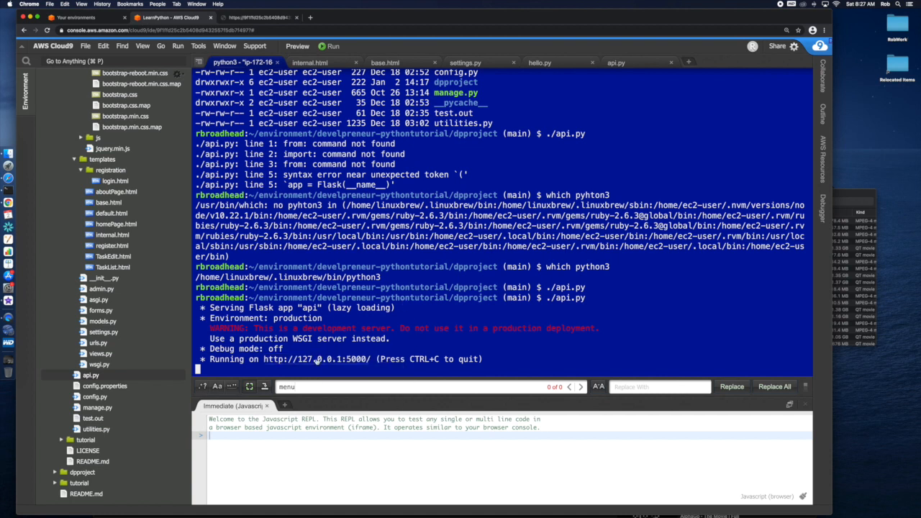
pyautogui.click(316, 361)
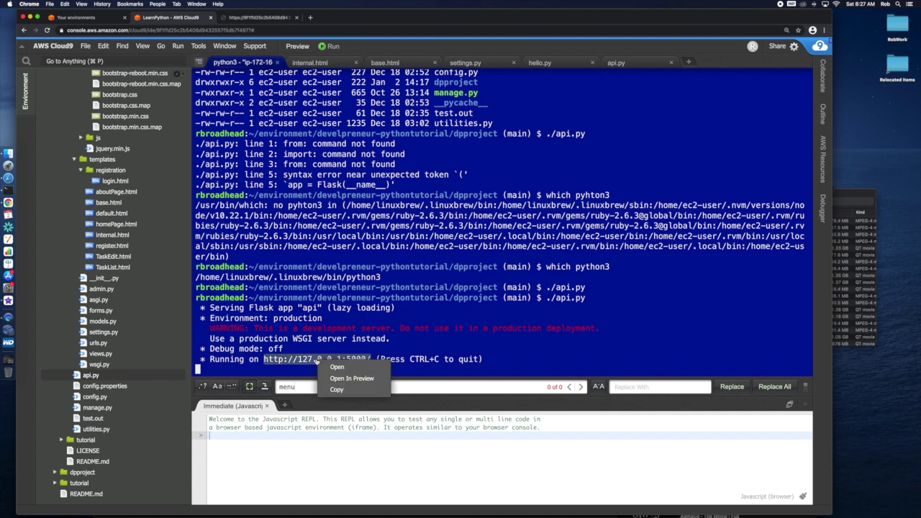
pyautogui.click(336, 368)
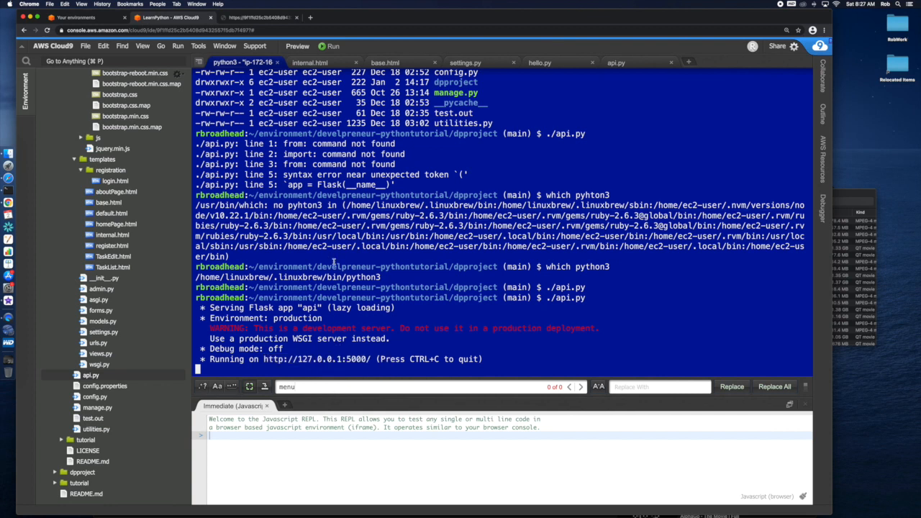
pyautogui.hotkey('ctrl', 'c')
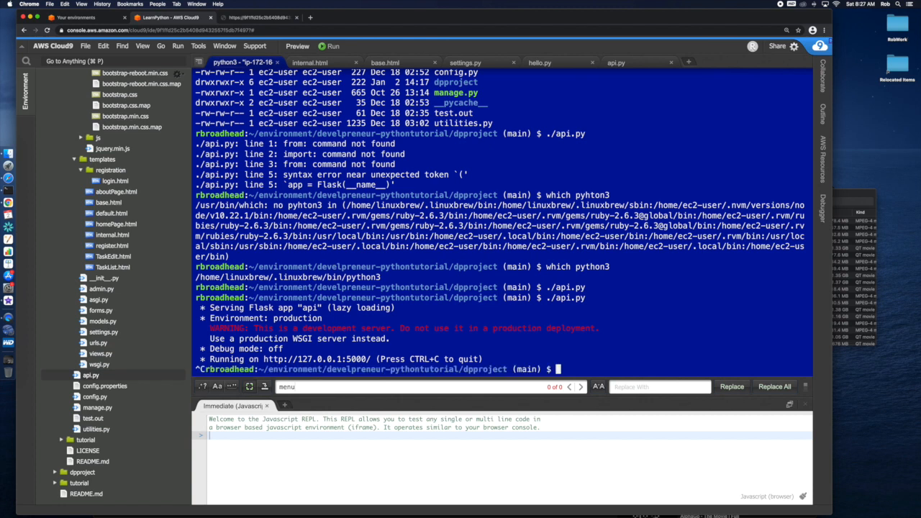
# Step back through earlier commands in the bash history
pyautogui.press('Up')
pyautogui.press('Up')
pyautogui.press('Up')
pyautogui.press('Up')
pyautogui.press('Up')
pyautogui.press('Up')
pyautogui.press('Up')
pyautogui.press('Up')
pyautogui.press('Up')
pyautogui.press('Up')
pyautogui.press('Up')
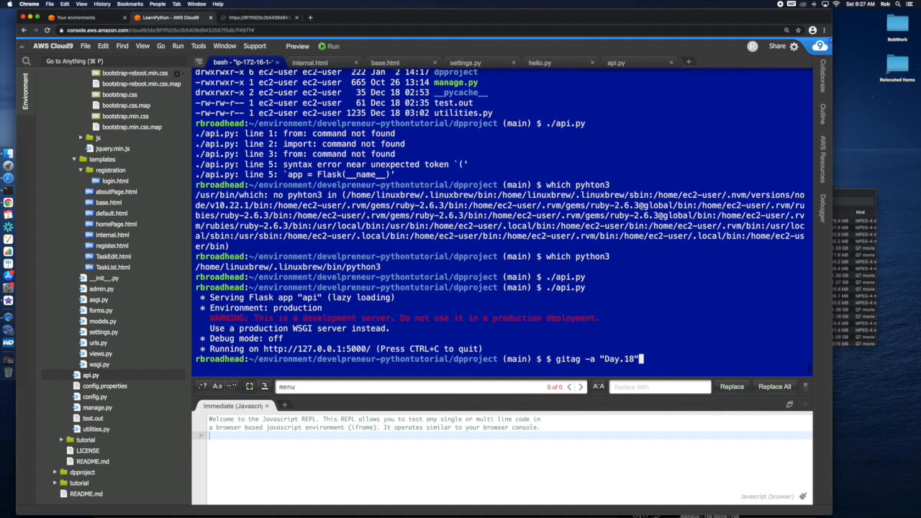
pyautogui.press('Up')
pyautogui.press('Up')
pyautogui.press('Up')
pyautogui.press('Up')
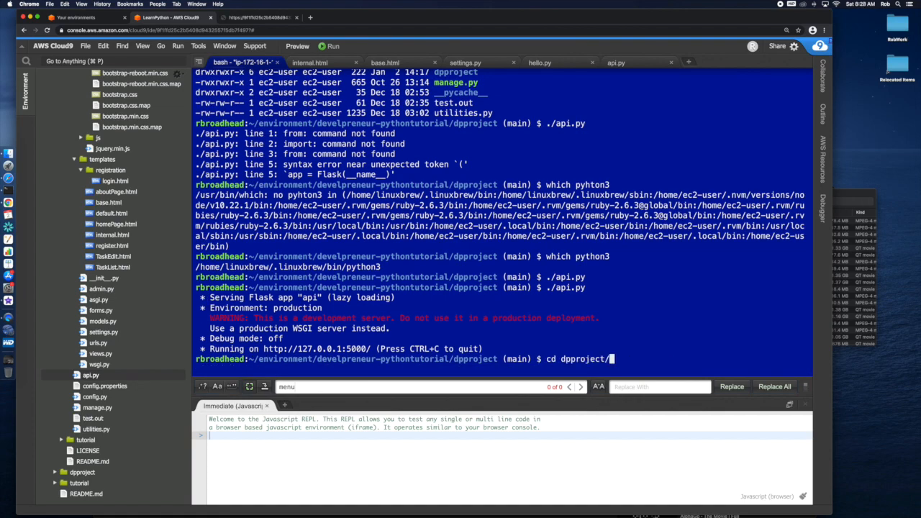
pyautogui.press('Up')
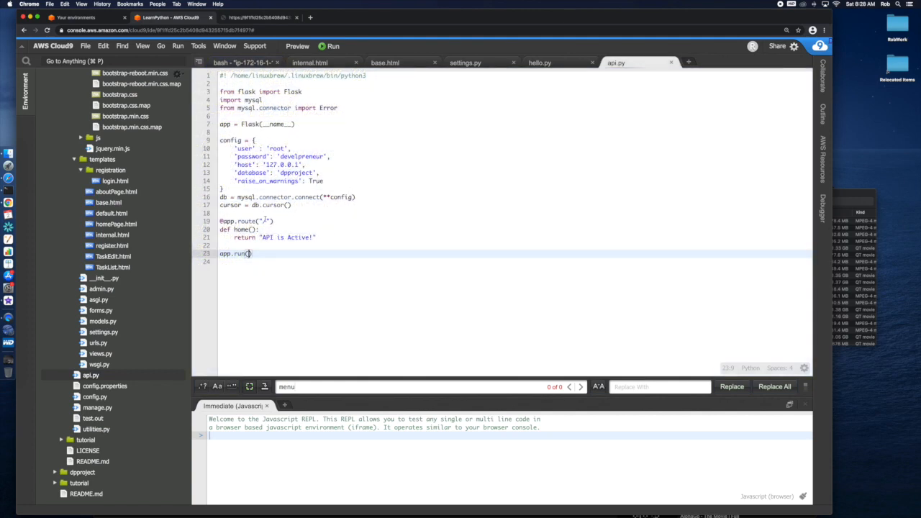
# Change app.run to use host '127.0.0.1' and port '8080', then save api.py
pyautogui.click(249, 253)
pyautogui.write("'127.")
pyautogui.write('0.0.1')
pyautogui.write(':8080')
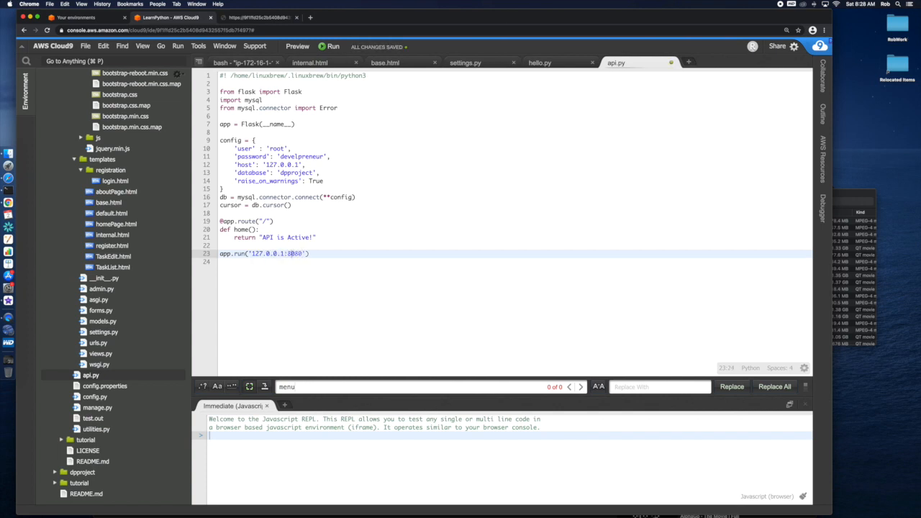
pyautogui.press('BackSpace')
pyautogui.press('BackSpace')
pyautogui.press('BackSpace')
pyautogui.write("','808")
pyautogui.write("'0")
pyautogui.hotkey('ctrl', 's')
pyautogui.click(241, 62)
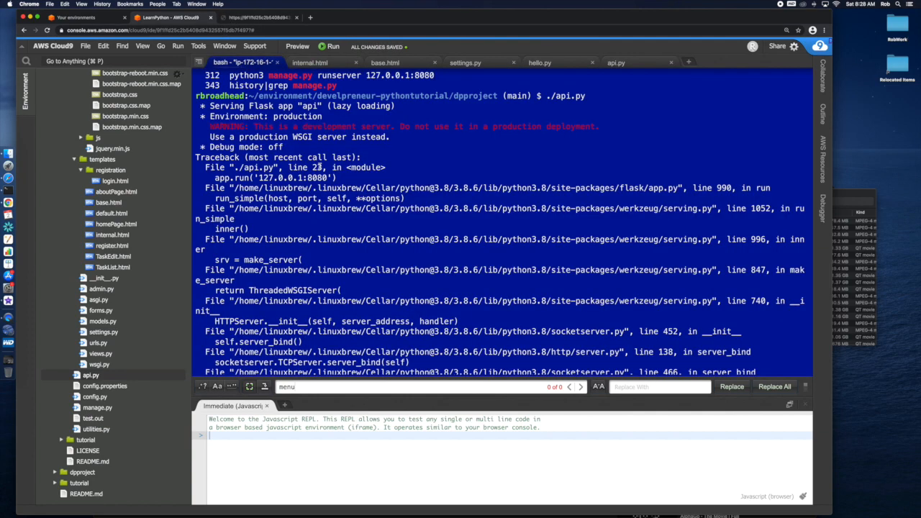
pyautogui.press('Up')
pyautogui.press('Return')
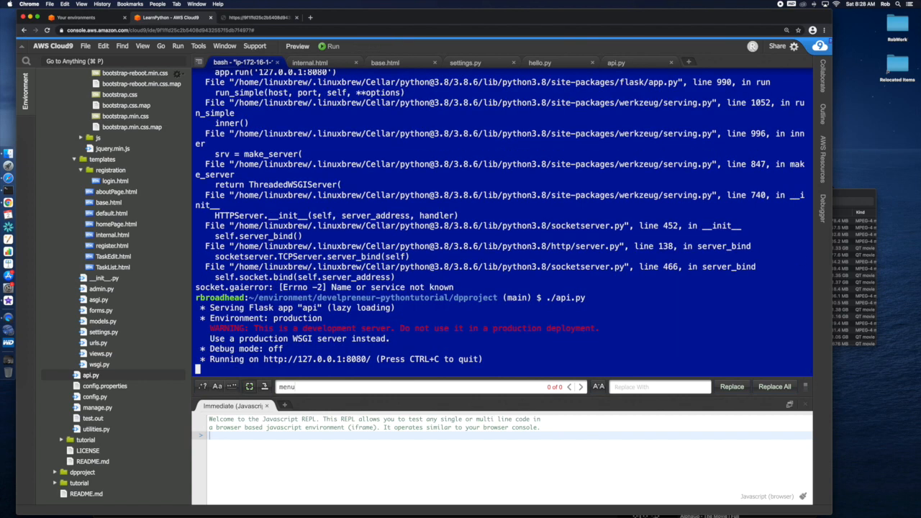
# Open the 8080 server address in the browser, showing the All Tasks page
pyautogui.click(335, 360)
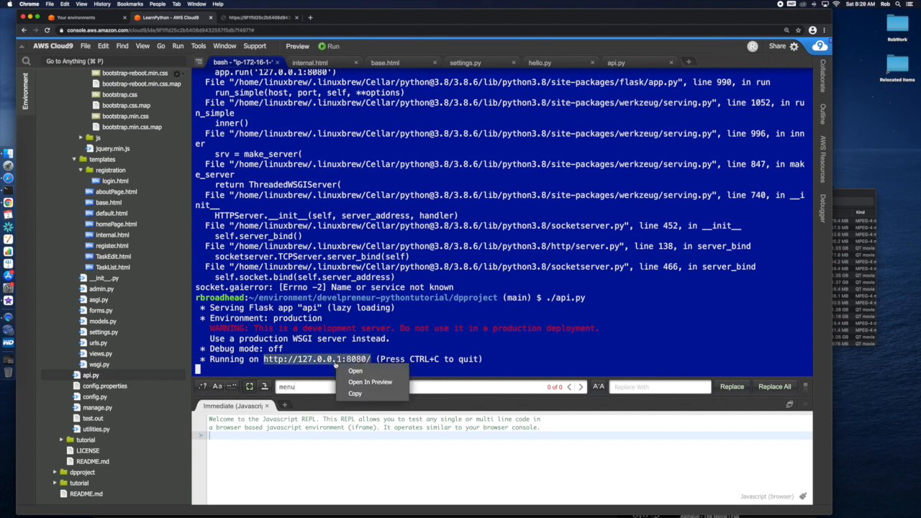
pyautogui.click(335, 365)
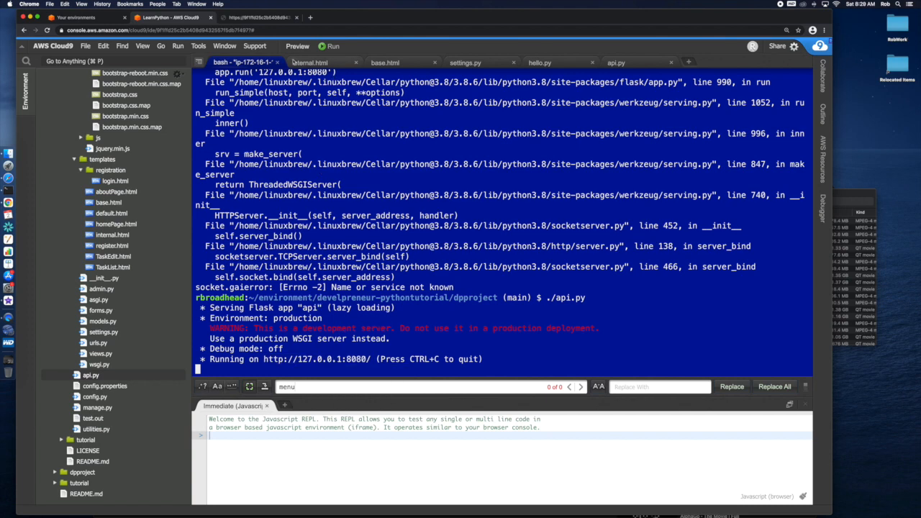
pyautogui.click(248, 17)
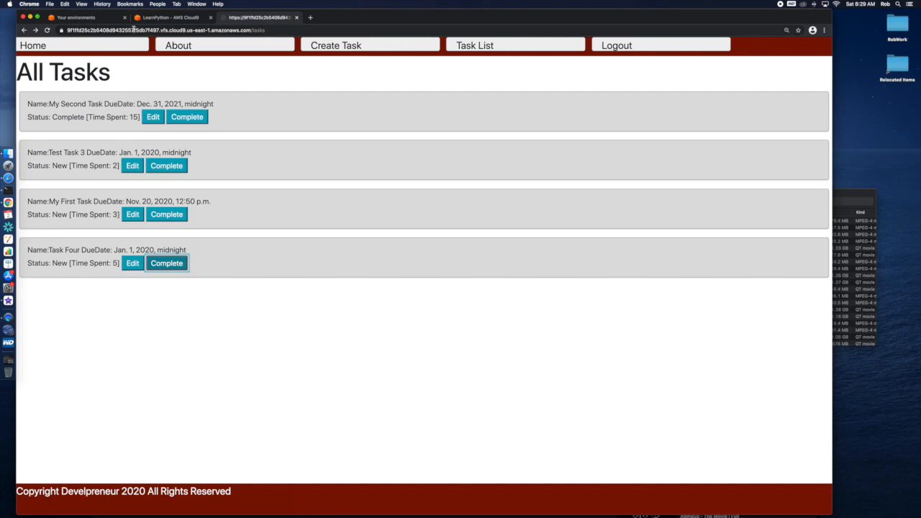
# Strip /tasks from the URL and load the root page showing "API is Active!"
pyautogui.click(133, 30)
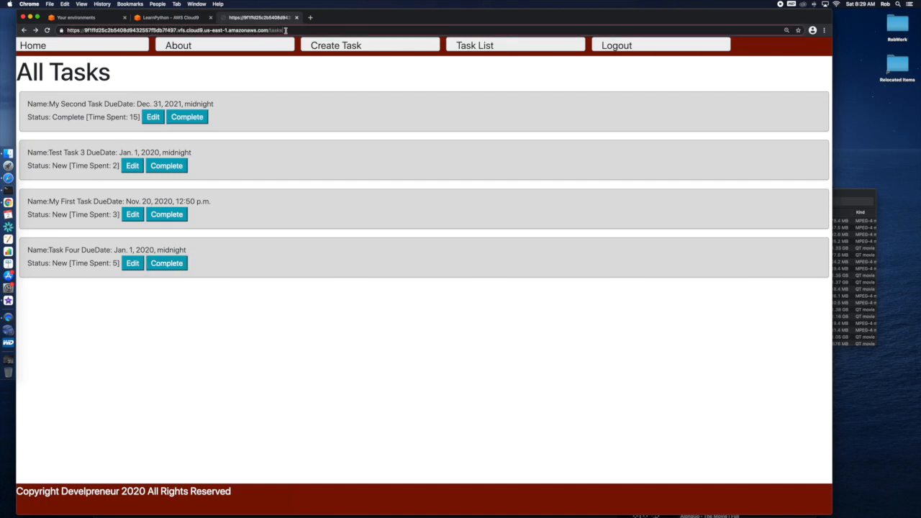
pyautogui.press('BackSpace')
pyautogui.press('Return')
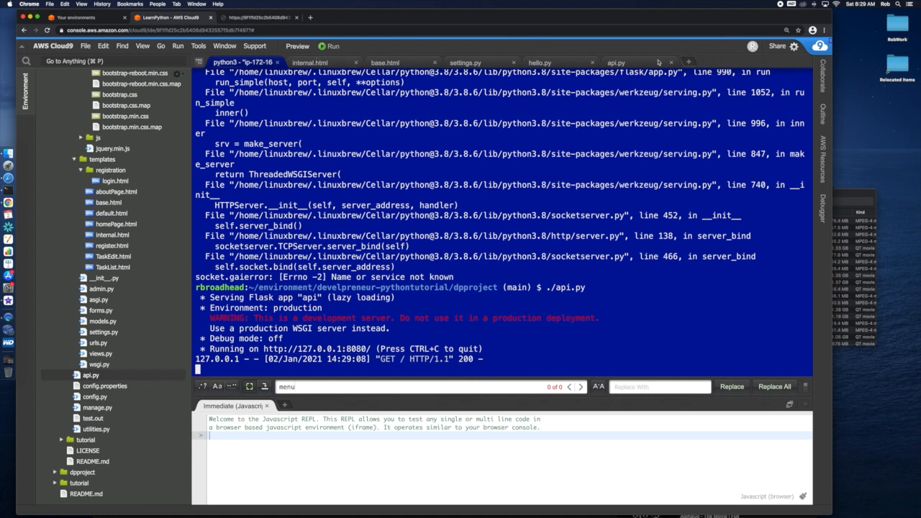
# Duplicate the home route block below itself in api.py
pyautogui.click(631, 64)
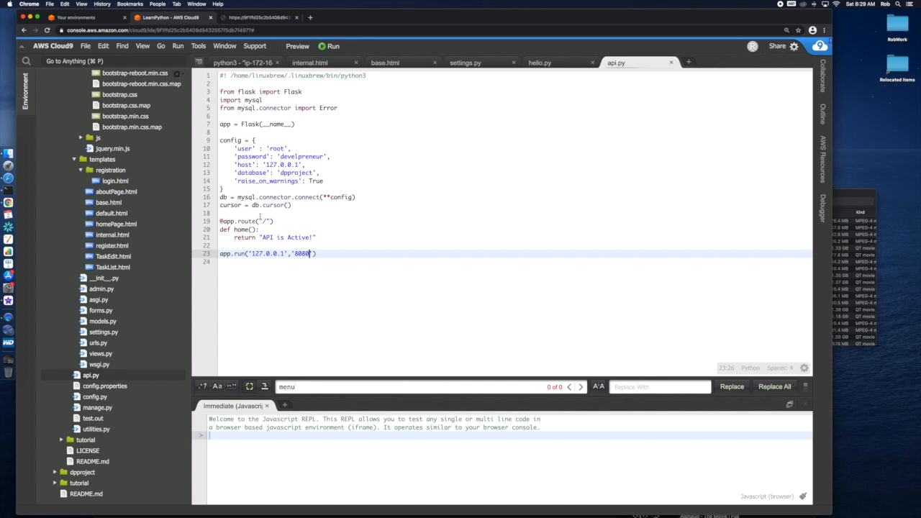
pyautogui.click(281, 221)
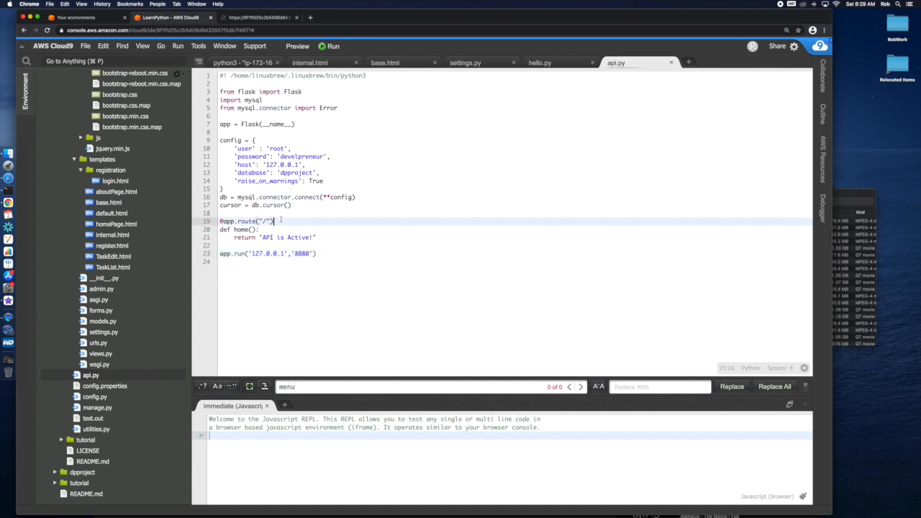
pyautogui.press('Home')
pyautogui.hotkey('shift', 'Down')
pyautogui.hotkey('shift', 'Down')
pyautogui.hotkey('shift', 'Down')
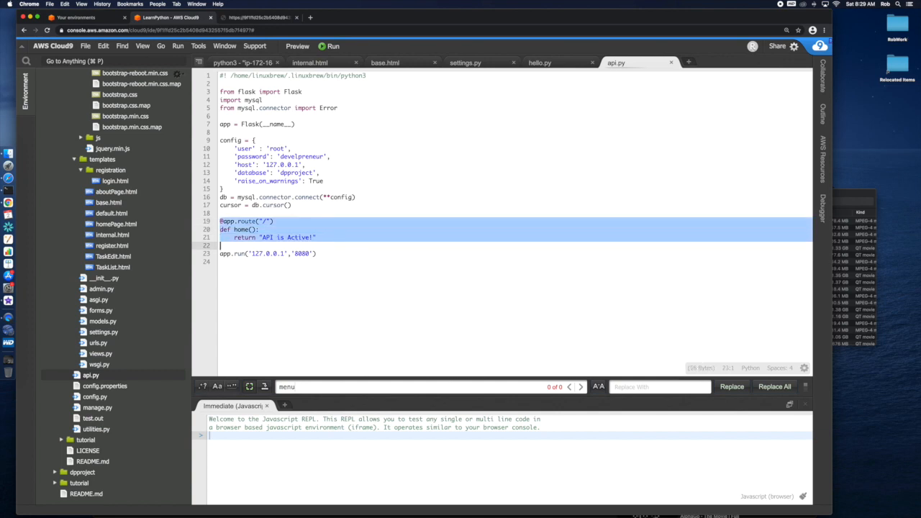
pyautogui.press('super+c')
pyautogui.press('Right')
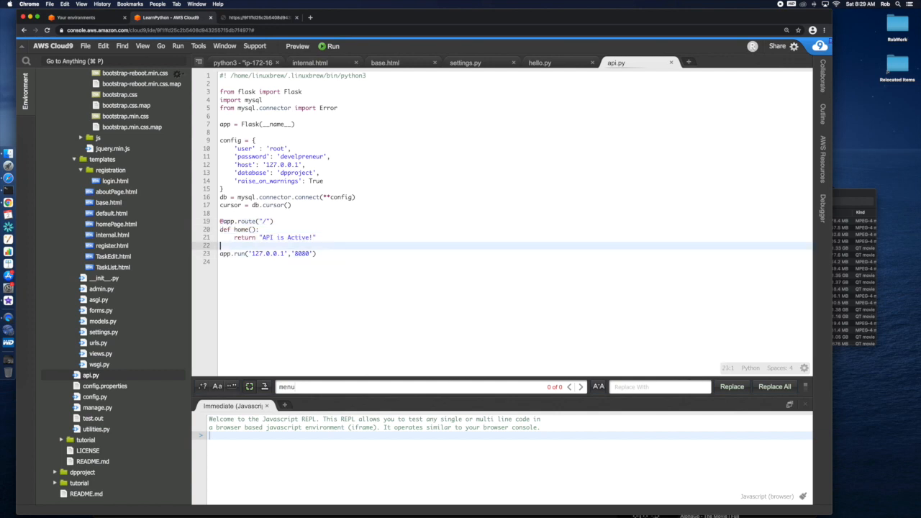
pyautogui.press('Return')
pyautogui.press('super+v')
pyautogui.press('Up')
# Turn the copy into an /about route whose about() returns "Version 1.0", and save
pyautogui.hotkey('alt', 'Right')
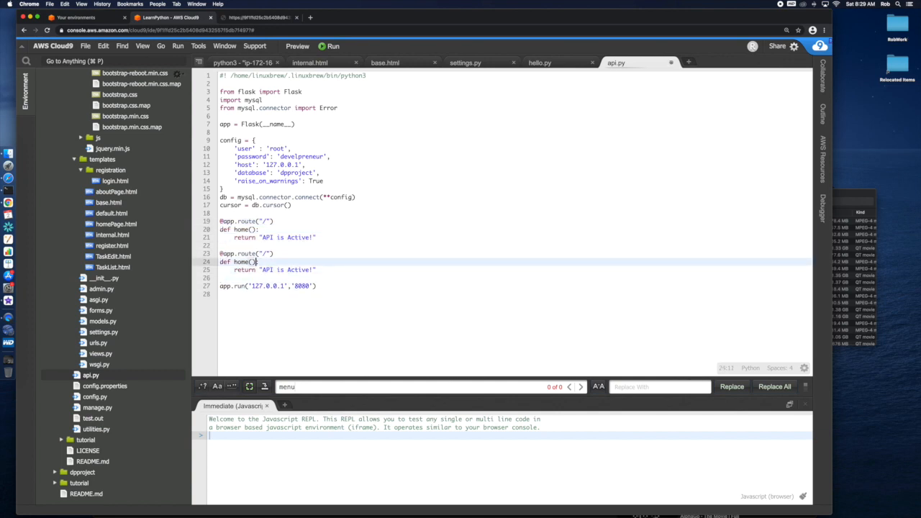
pyautogui.press('BackSpace')
pyautogui.press('BackSpace')
pyautogui.press('BackSpace')
pyautogui.press('BackSpace')
pyautogui.write('about')
pyautogui.press('Up')
pyautogui.press('Right')
pyautogui.press('Right')
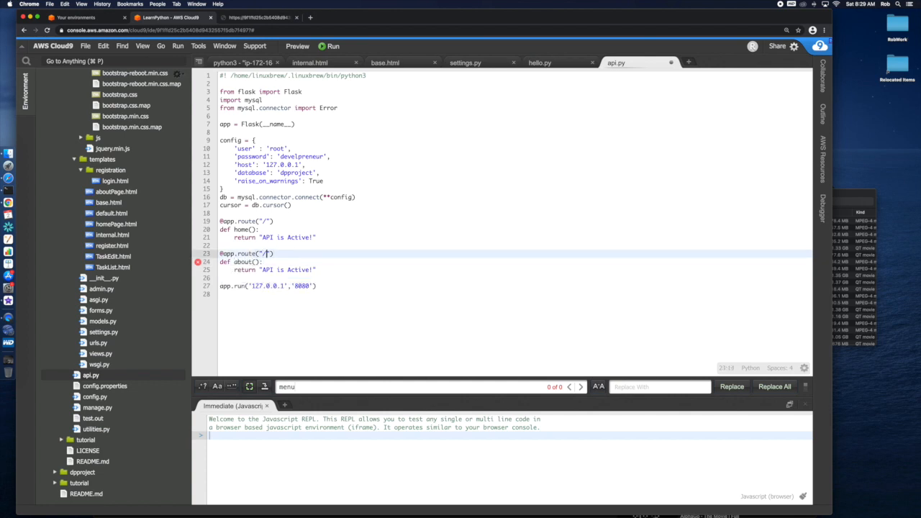
pyautogui.write('about')
pyautogui.press('Escape')
pyautogui.press('Down')
pyautogui.press('Down')
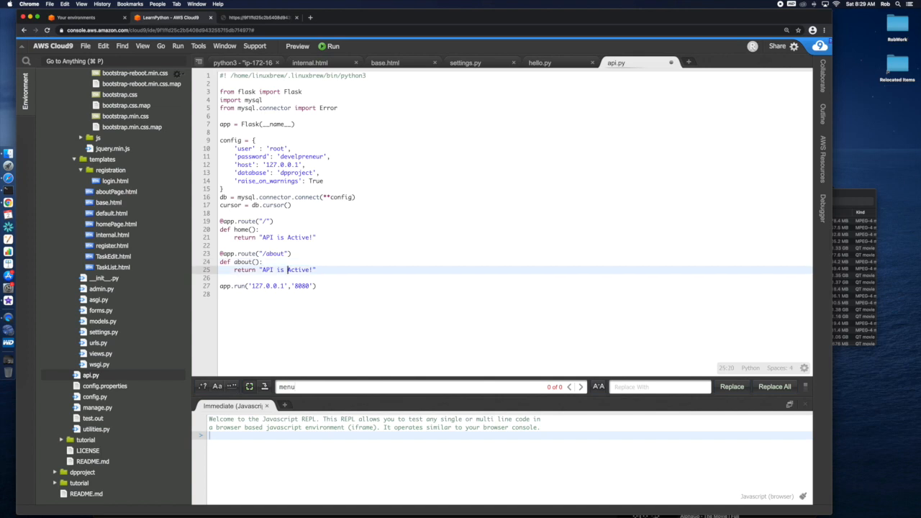
pyautogui.press('Left')
pyautogui.press('Left')
pyautogui.press('Left')
pyautogui.press('BackSpace')
pyautogui.press('BackSpace')
pyautogui.press('BackSpace')
pyautogui.press('Delete')
pyautogui.press('Delete')
pyautogui.press('Delete')
pyautogui.press('Delete')
pyautogui.press('Delete')
pyautogui.press('Delete')
pyautogui.press('Delete')
pyautogui.press('Delete')
pyautogui.press('Delete')
pyautogui.write('Version 1.')
pyautogui.write('0')
pyautogui.press('super+s')
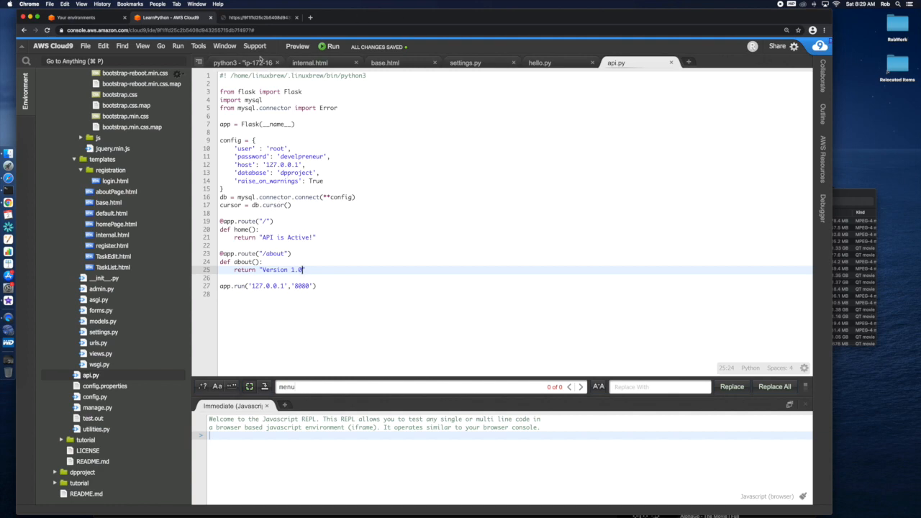
# Stop the running Flask server and restart ./api.py with the new code
pyautogui.click(256, 64)
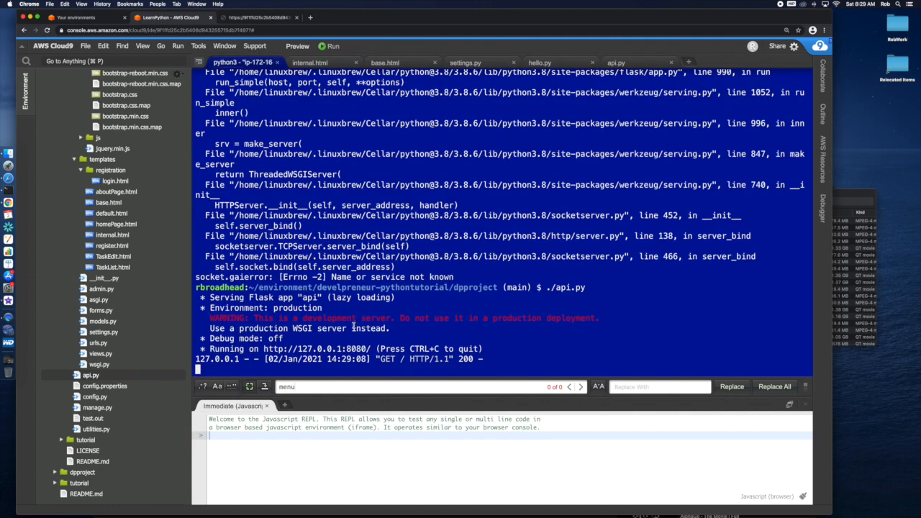
pyautogui.hotkey('ctrl', 'c')
pyautogui.press('Up')
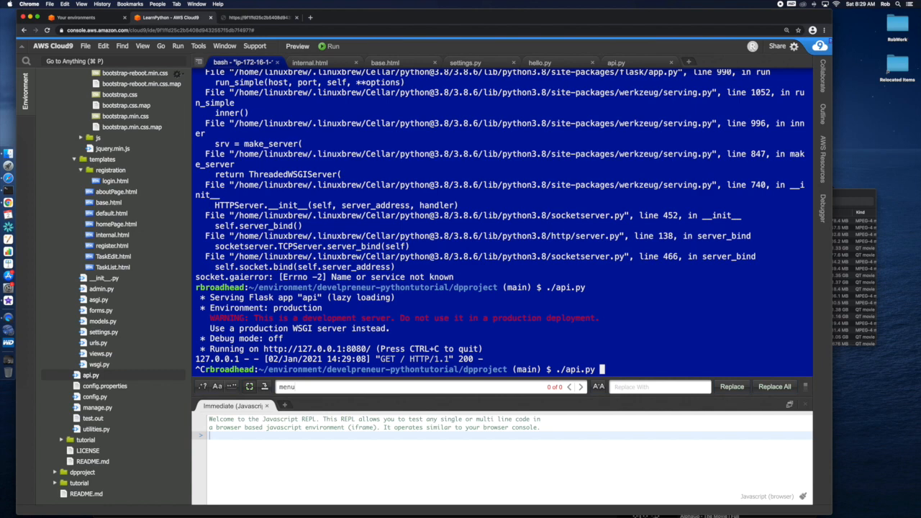
pyautogui.press('Return')
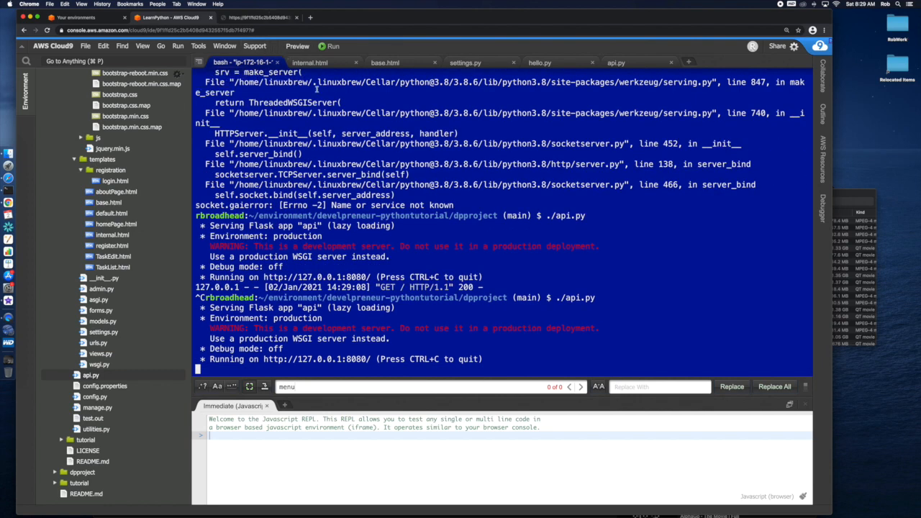
pyautogui.click(256, 18)
# Load the app's /about page in Chrome, showing Version 1.0, then return to Cloud9
pyautogui.click(269, 29)
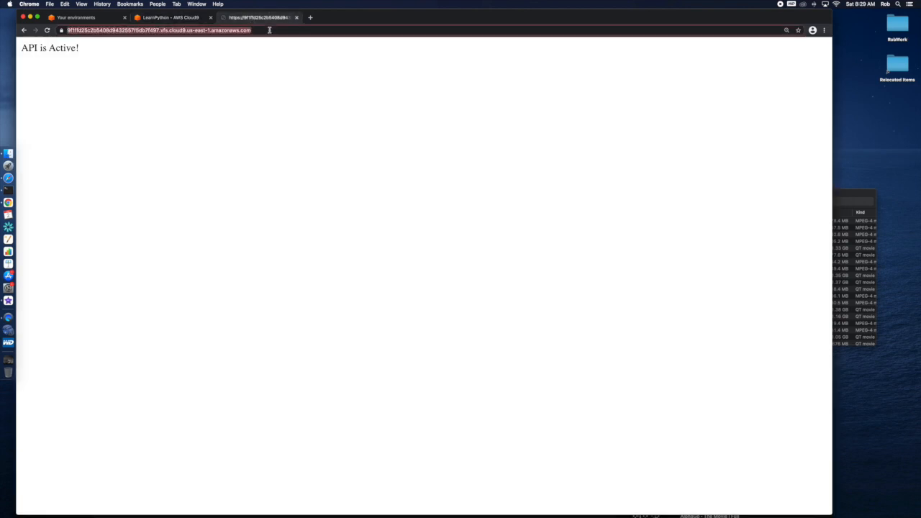
pyautogui.click(270, 30)
pyautogui.click(271, 30)
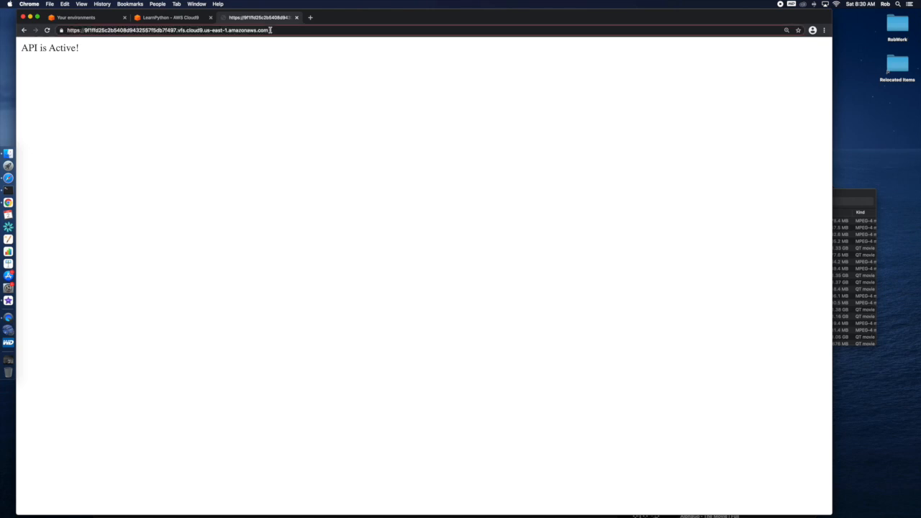
pyautogui.write('/')
pyautogui.press('Return')
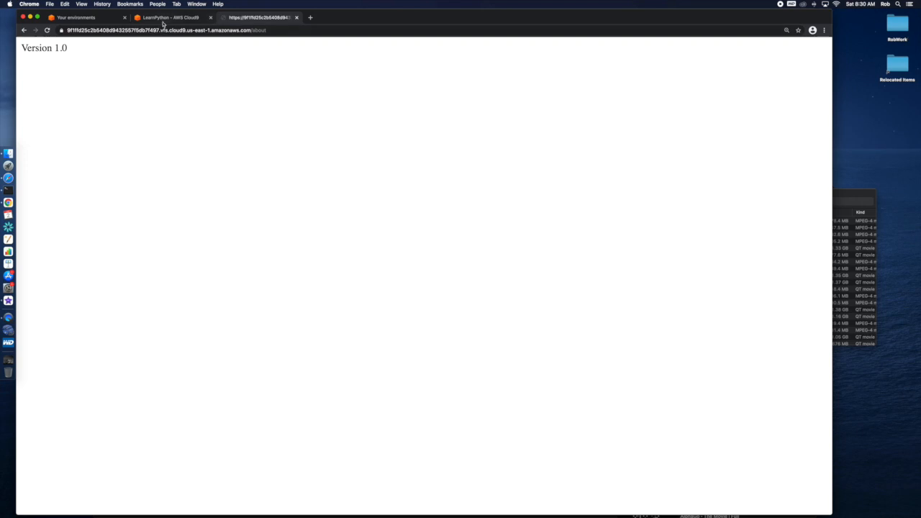
pyautogui.click(166, 17)
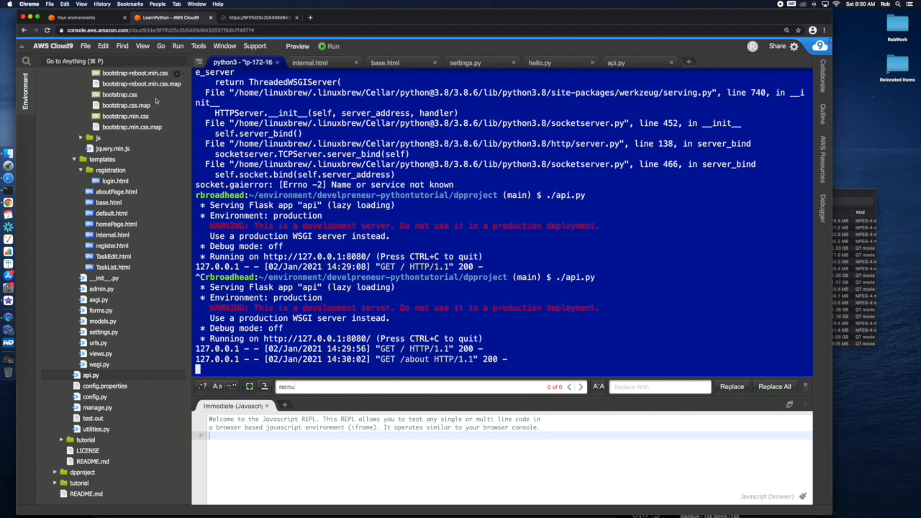
# Open a new Cloud9 terminal, try a bare curl command, and clear the screen
pyautogui.click(85, 46)
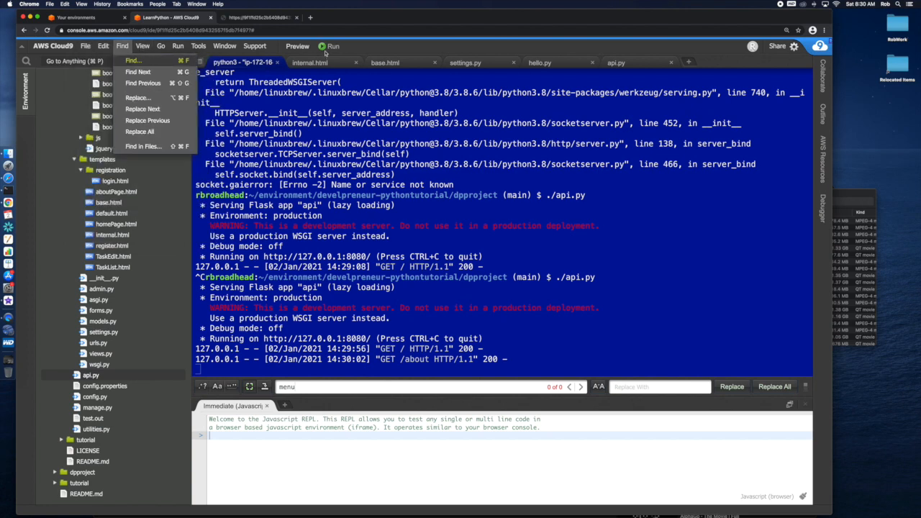
pyautogui.click(240, 72)
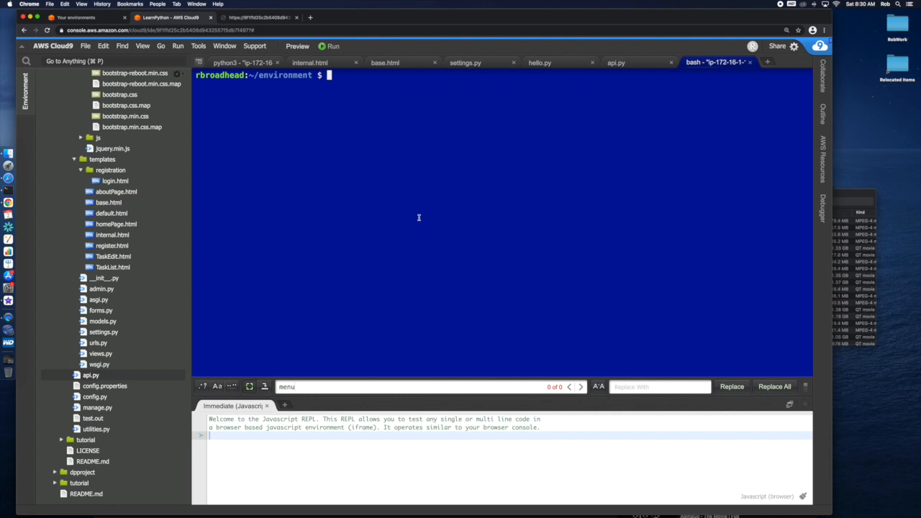
pyautogui.write('curl')
pyautogui.press('Return')
pyautogui.write('curl')
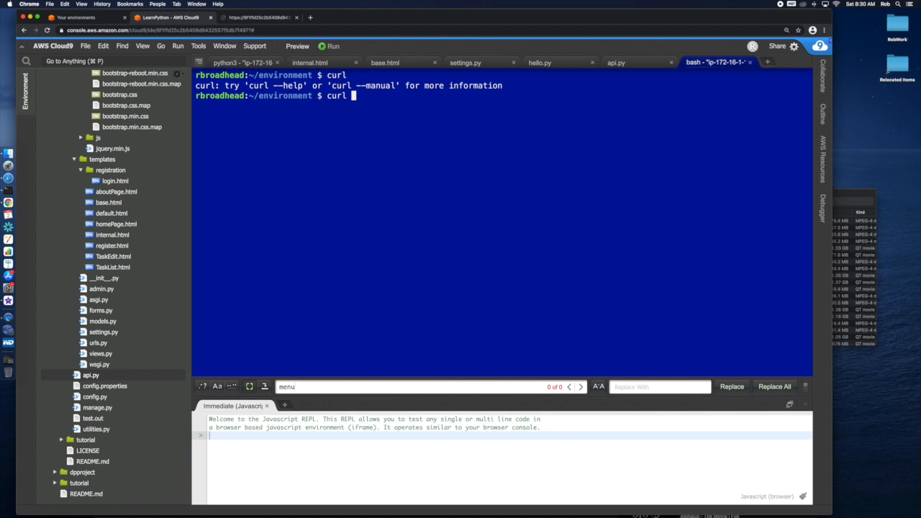
pyautogui.write('get')
pyautogui.hotkey('ctrl', 'l')
pyautogui.write('curl ')
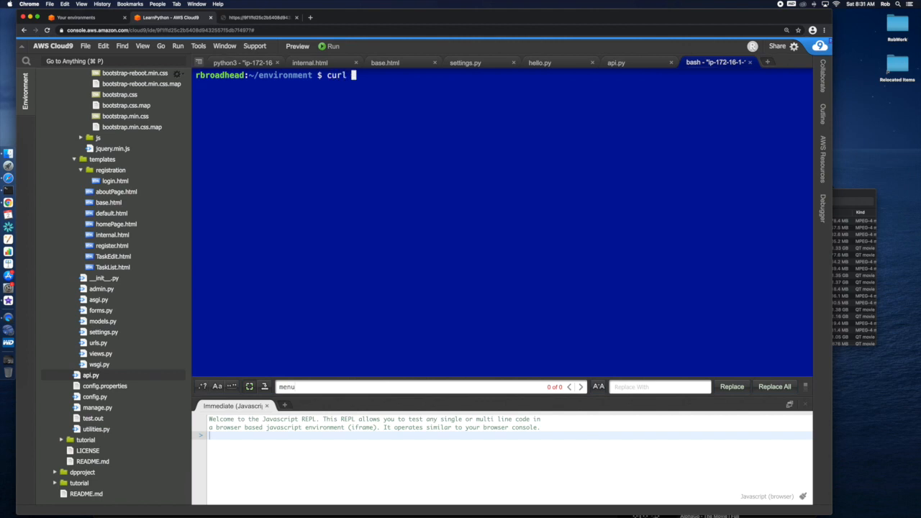
pyautogui.write('-X')
pyautogui.write(' get')
pyautogui.press('BackSpace')
pyautogui.press('BackSpace')
pyautogui.press('BackSpace')
pyautogui.write('GET ')
pyautogui.write('htpp:')
pyautogui.press('BackSpace')
pyautogui.press('BackSpace')
pyautogui.press('BackSpace')
pyautogui.write('tp://')
pyautogui.write('127')
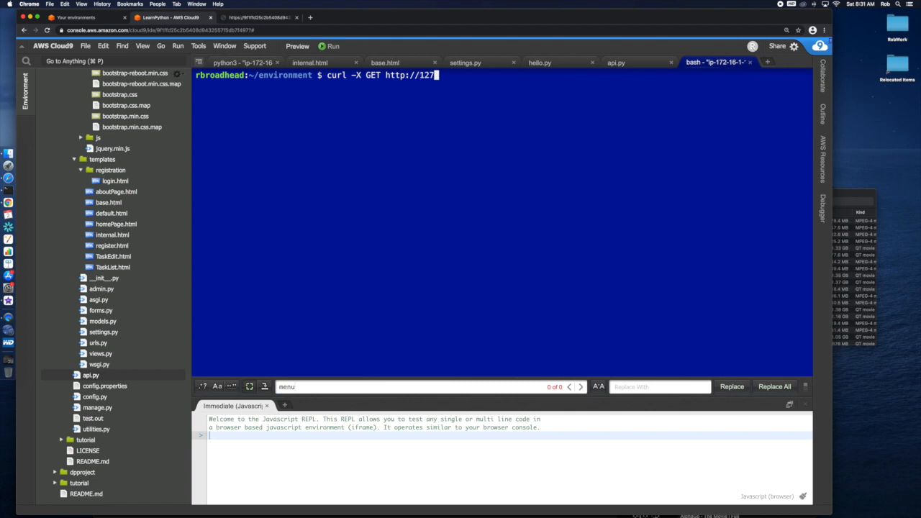
pyautogui.write('.0.0.1:')
pyautogui.write('8080')
pyautogui.press('Return')
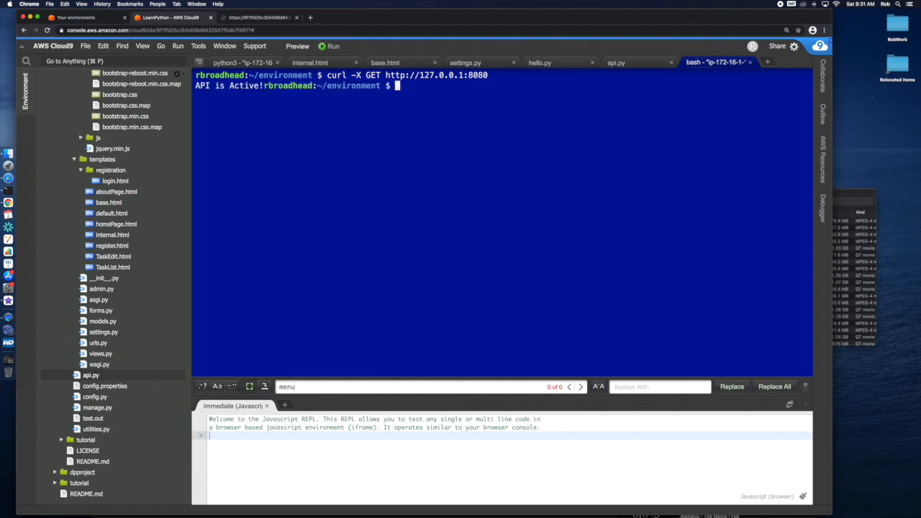
# Curl the /about address returning "Version 1.0", then return to api.py
pyautogui.press('Up')
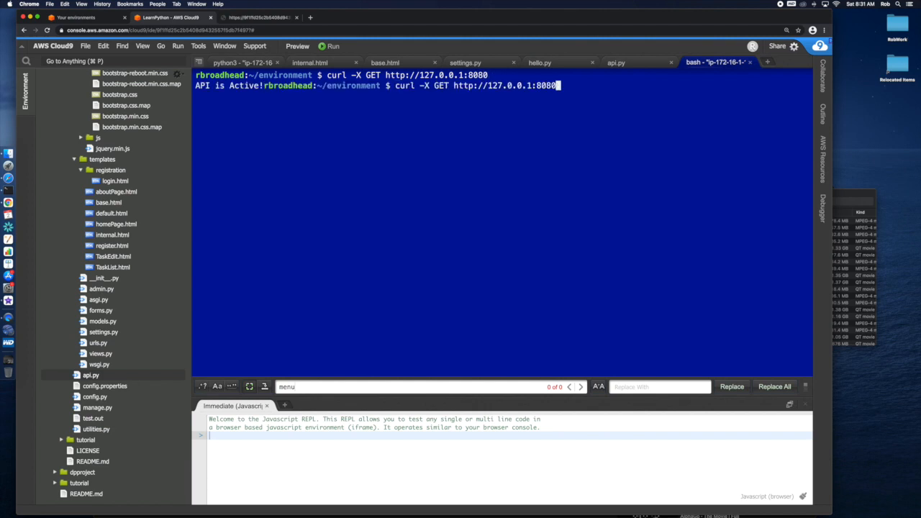
pyautogui.write('/about')
pyautogui.press('Return')
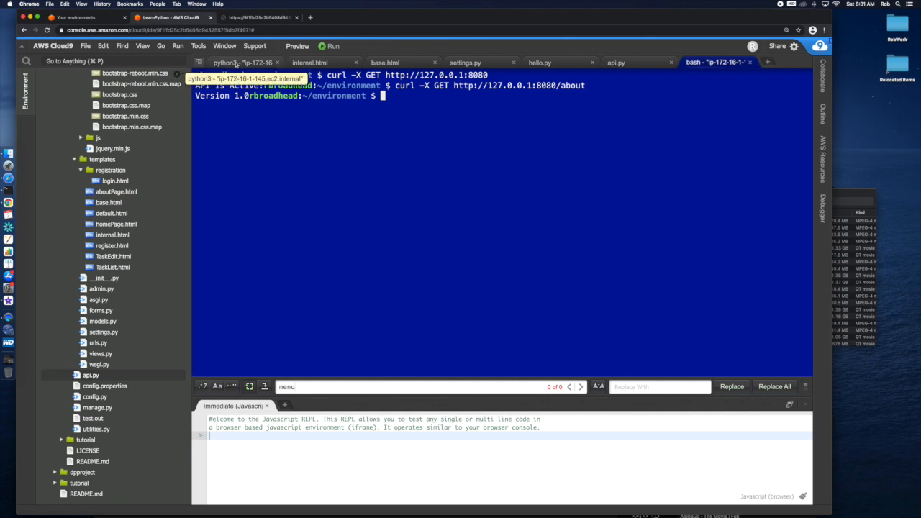
pyautogui.click(240, 62)
pyautogui.click(637, 62)
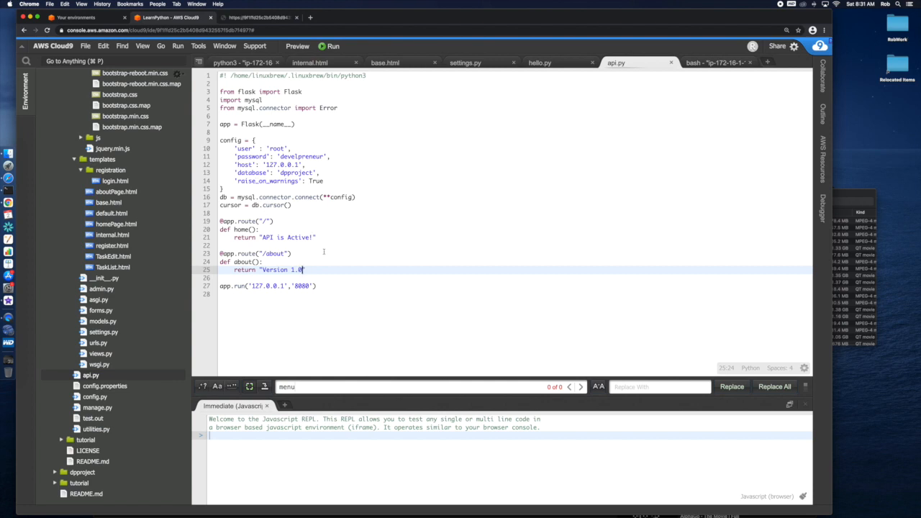
# Copy the home route block and paste a duplicate above it, below the cursor setup
pyautogui.press('Up')
pyautogui.press('Up')
pyautogui.press('Up')
pyautogui.press('Up')
pyautogui.press('Up')
pyautogui.press('Up')
pyautogui.press('Up')
pyautogui.press('Up')
pyautogui.press('Up')
pyautogui.press('Up')
pyautogui.press('Up')
pyautogui.press('Up')
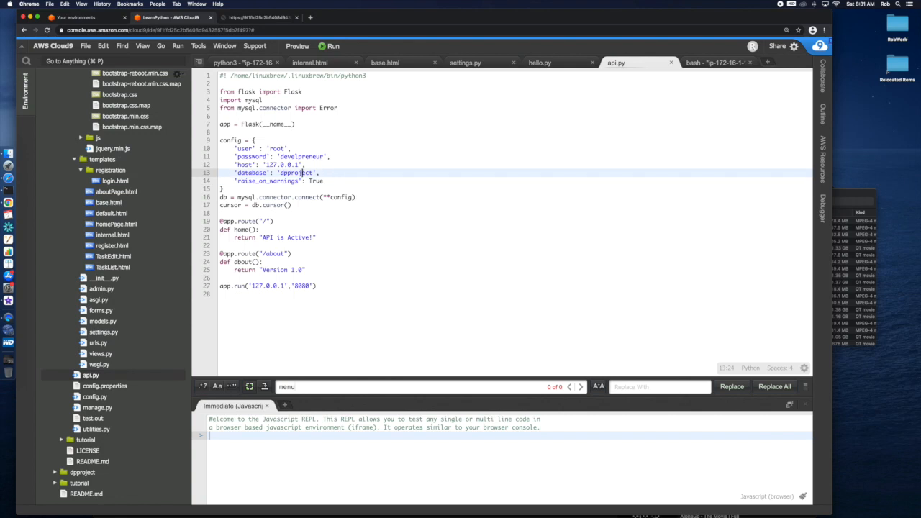
pyautogui.press('Up')
pyautogui.press('Up')
pyautogui.press('Up')
pyautogui.press('Down')
pyautogui.press('Down')
pyautogui.press('Down')
pyautogui.press('Down')
pyautogui.press('Down')
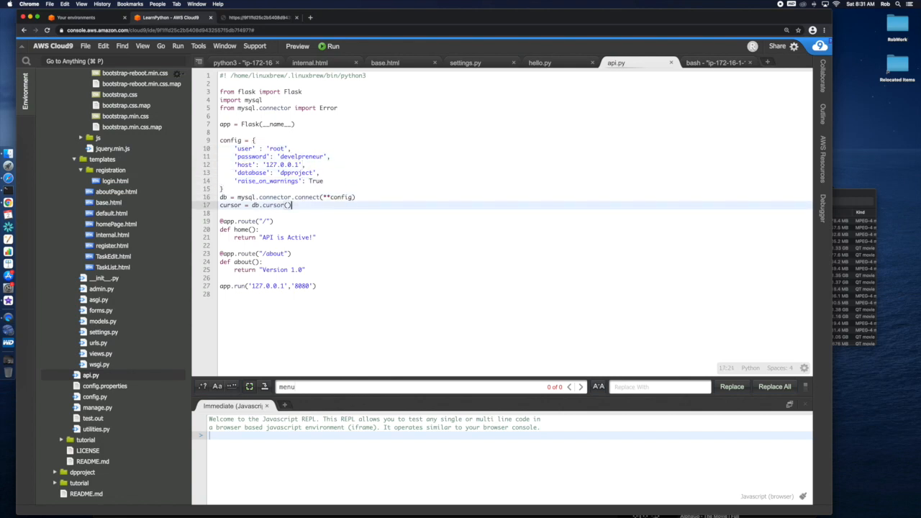
pyautogui.press('Down')
pyautogui.press('Return')
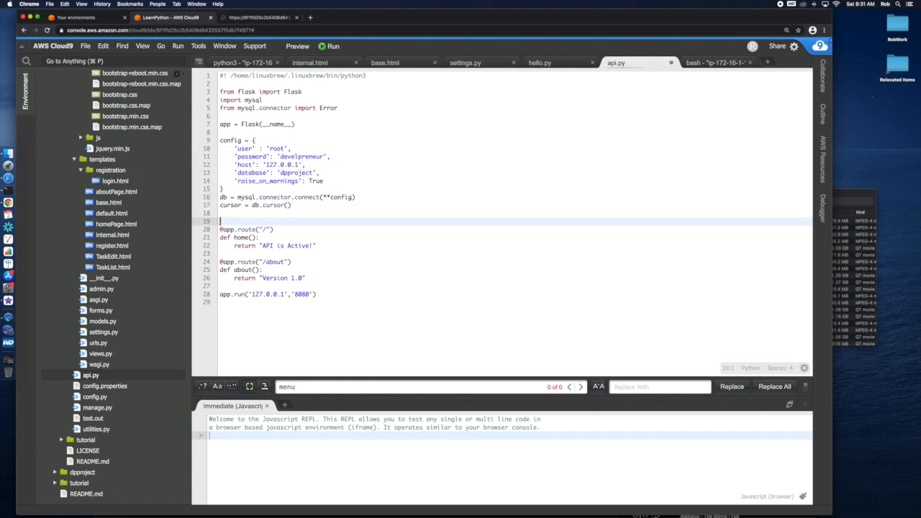
pyautogui.press('Down')
pyautogui.hotkey('shift', 'Down')
pyautogui.hotkey('shift', 'Down')
pyautogui.hotkey('shift', 'Down')
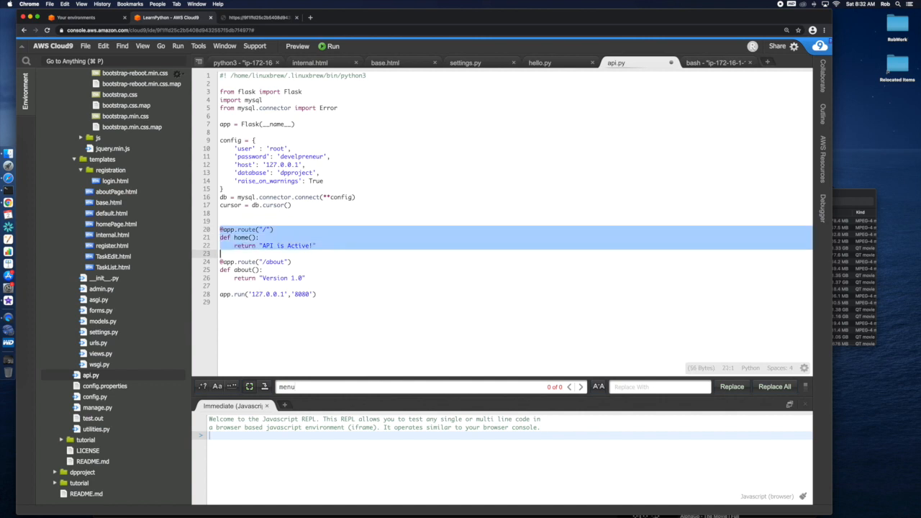
pyautogui.press('super+c')
pyautogui.press('Up')
pyautogui.press('super+v')
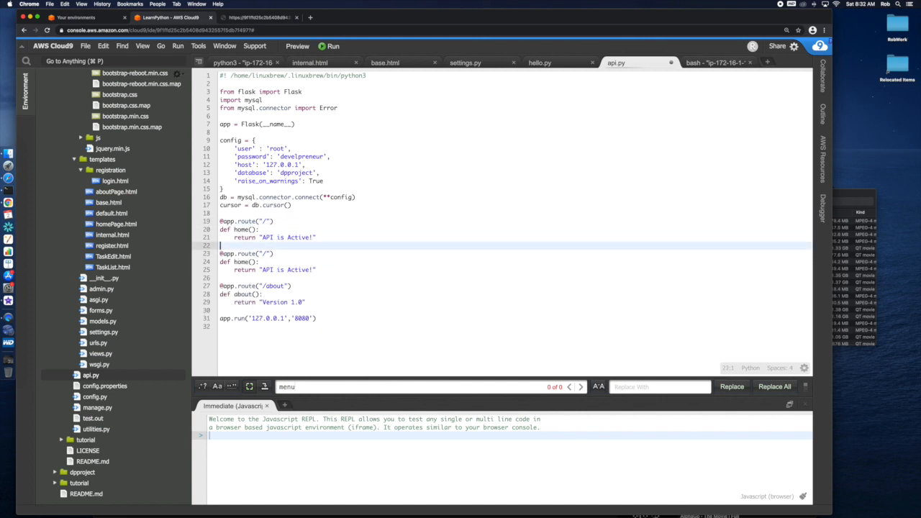
# Make the copy a /db route with an empty dbTest() function header
pyautogui.press('Up')
pyautogui.press('Up')
pyautogui.press('Up')
pyautogui.press('End')
pyautogui.press('Left')
pyautogui.press('Left')
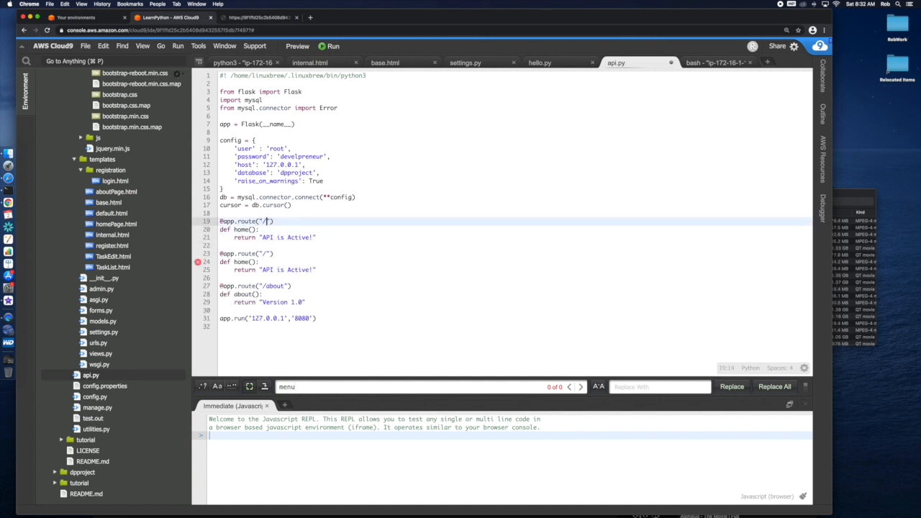
pyautogui.write('db')
pyautogui.press('Escape')
pyautogui.press('Down')
pyautogui.press('Down')
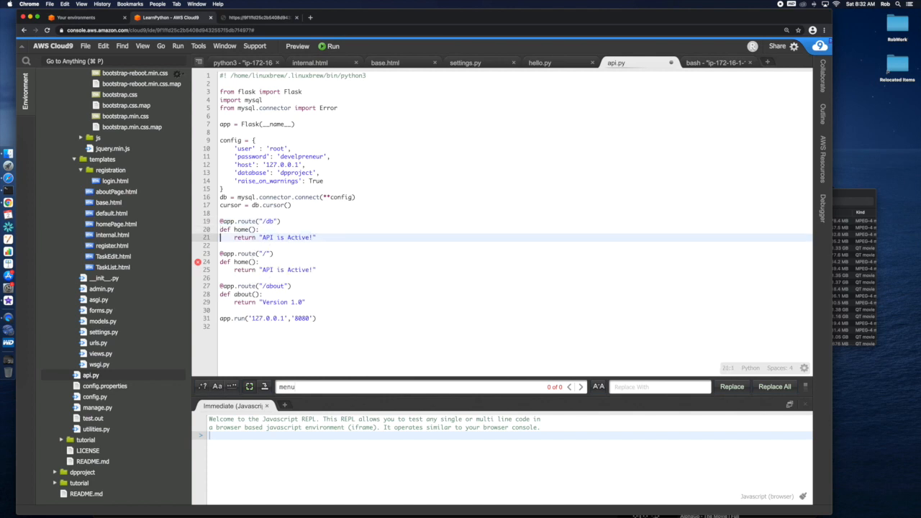
pyautogui.hotkey('shift', 'Down')
pyautogui.press('BackSpace')
pyautogui.press('BackSpace')
pyautogui.press('Left')
pyautogui.press('Left')
pyautogui.press('Left')
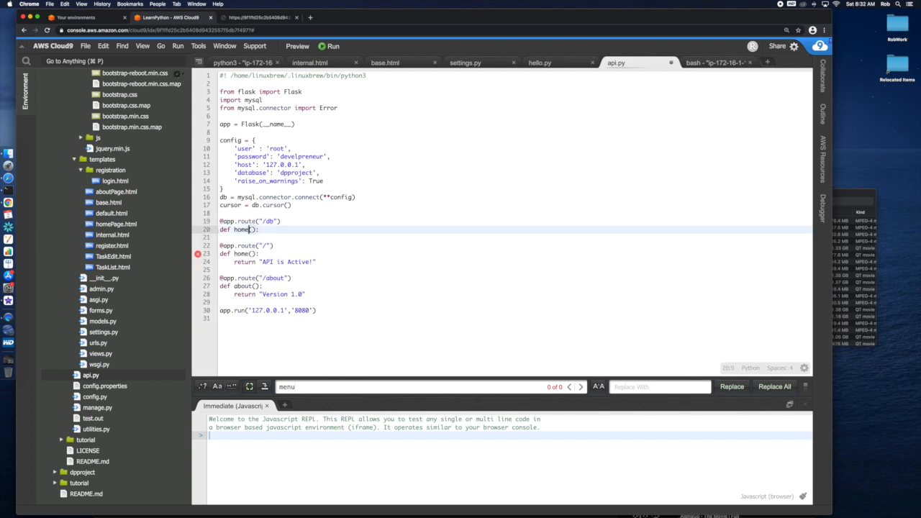
pyautogui.press('BackSpace')
pyautogui.press('BackSpace')
pyautogui.press('BackSpace')
pyautogui.write('dbTe')
pyautogui.write('st')
pyautogui.press('End')
pyautogui.press('Return')
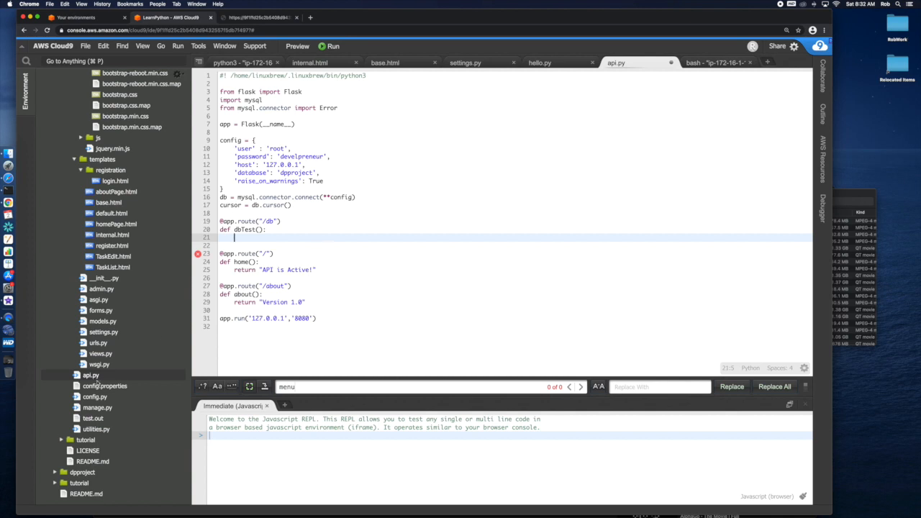
pyautogui.click(99, 322)
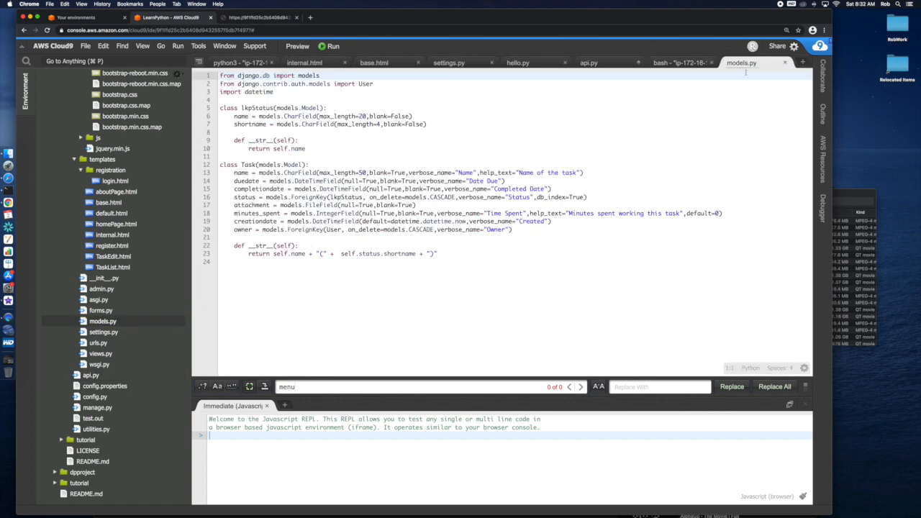
pyautogui.click(785, 62)
pyautogui.click(359, 248)
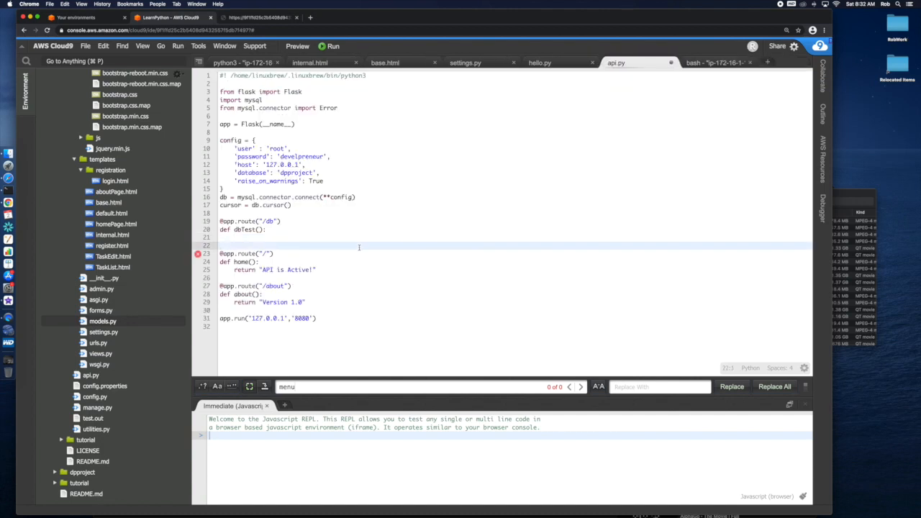
pyautogui.press('Up')
# Extend the Flask import line with jsonify and make_response, then return to dbTest
pyautogui.press('Tab')
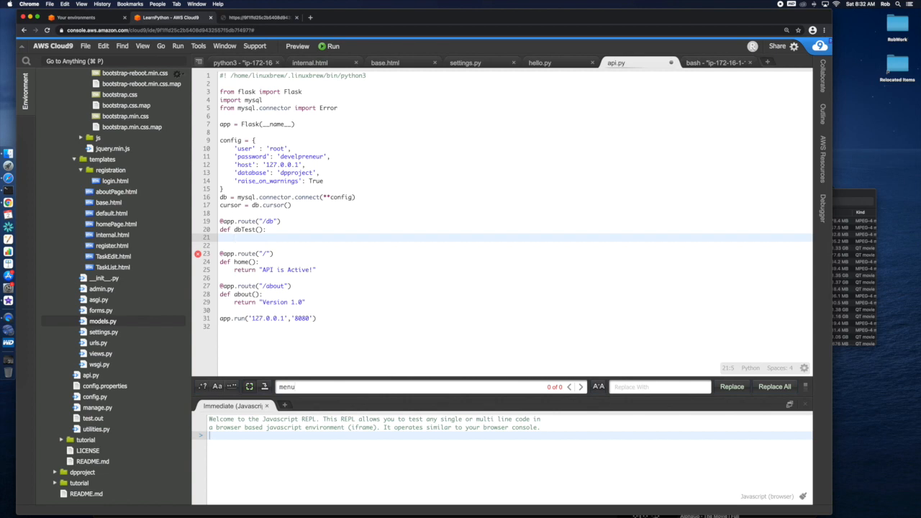
pyautogui.click(431, 92)
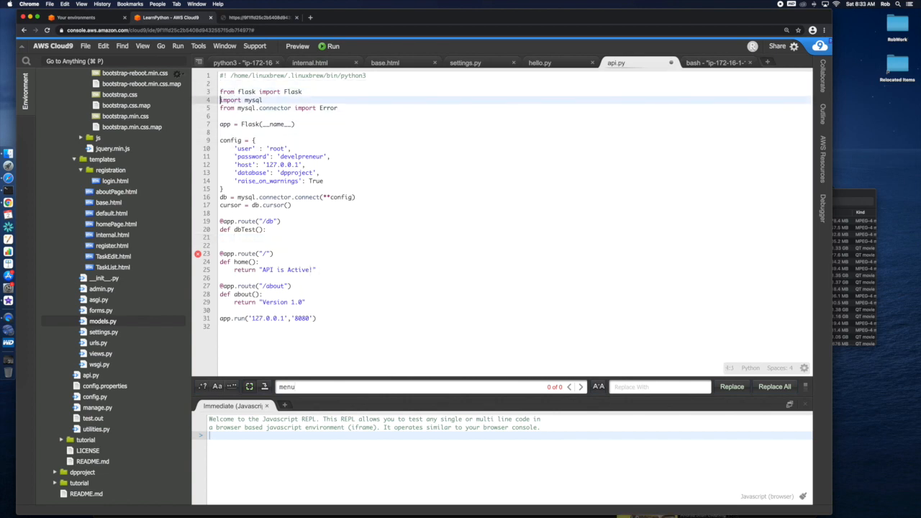
pyautogui.write(', ')
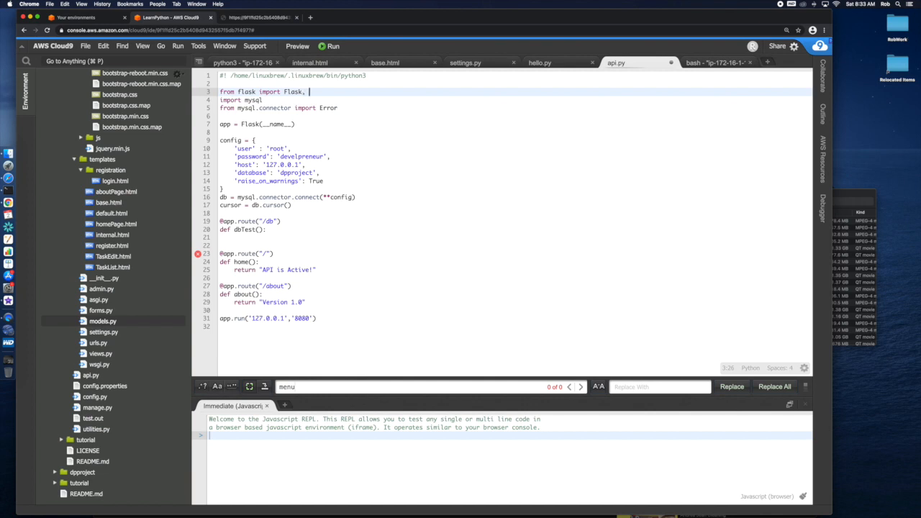
pyautogui.write('g, make_response')
pyautogui.write(' request, json, ')
pyautogui.write('jsonify')
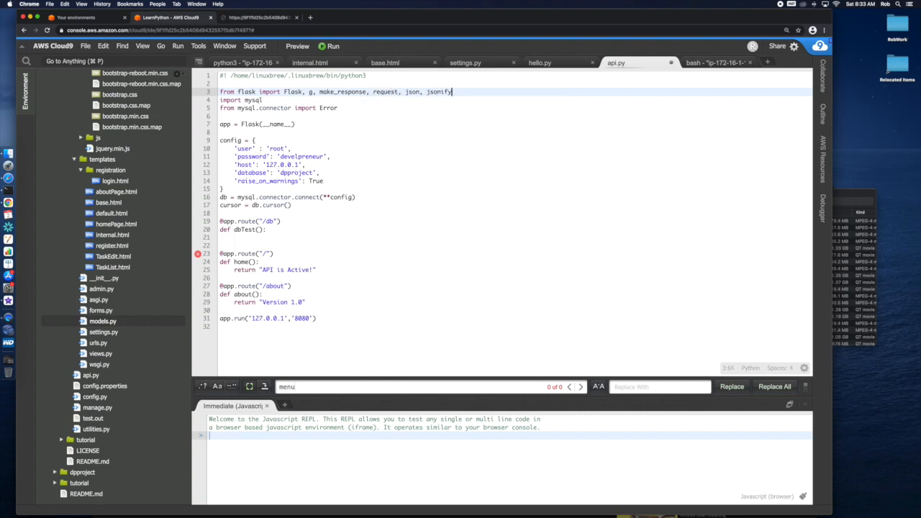
pyautogui.press('Down')
pyautogui.press('Down')
pyautogui.press('Down')
pyautogui.press('Down')
pyautogui.press('Down')
pyautogui.press('Down')
pyautogui.press('Down')
pyautogui.press('Down')
pyautogui.press('Down')
pyautogui.press('Down')
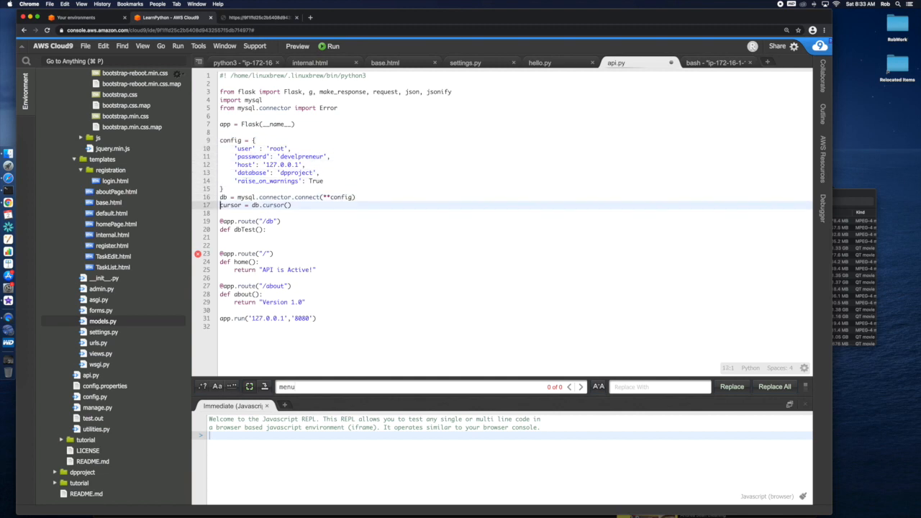
pyautogui.press('Down')
pyautogui.press('Down')
pyautogui.press('Down')
pyautogui.press('Down')
pyautogui.press('Up')
pyautogui.press('Up')
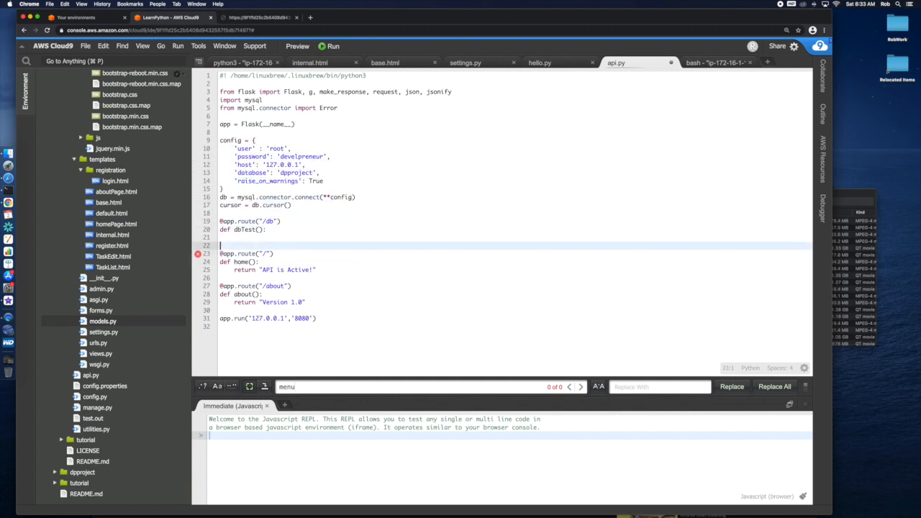
pyautogui.press('Up')
pyautogui.press('Up')
pyautogui.press('Down')
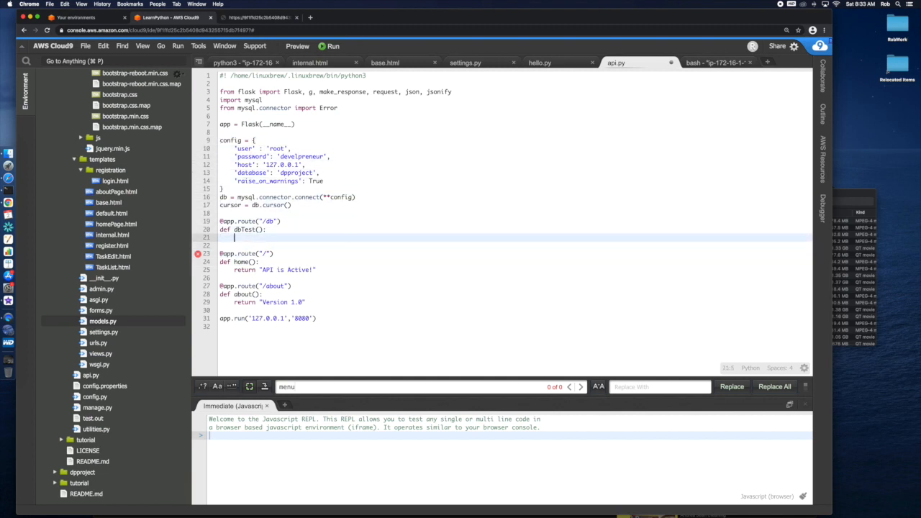
pyautogui.write('return ')
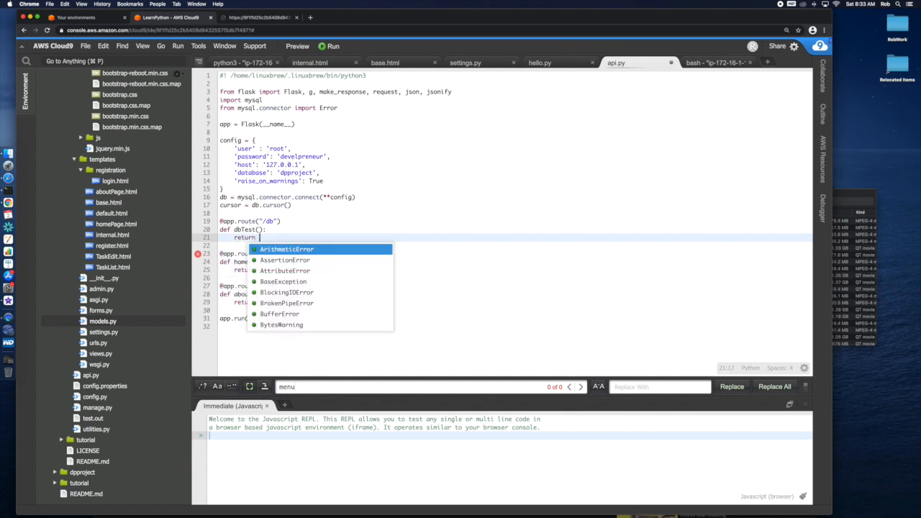
pyautogui.write('make_repso')
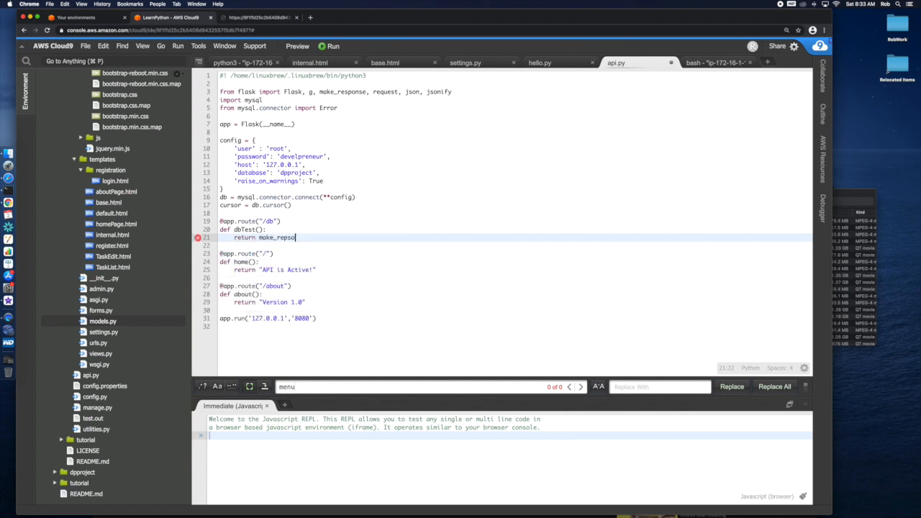
# Write return make_response(jsonify({'Results','A,B,C'}),200) in dbTest and save
pyautogui.press('BackSpace')
pyautogui.press('BackSpace')
pyautogui.press('BackSpace')
pyautogui.write('spo')
pyautogui.press('Tab')
pyautogui.write('()')
pyautogui.write('jsonify')
pyautogui.write('()')
pyautogui.write(',')
pyautogui.write('200')
pyautogui.press('Left')
pyautogui.press('Left')
pyautogui.write('{}')
pyautogui.press('Left')
pyautogui.write("''")
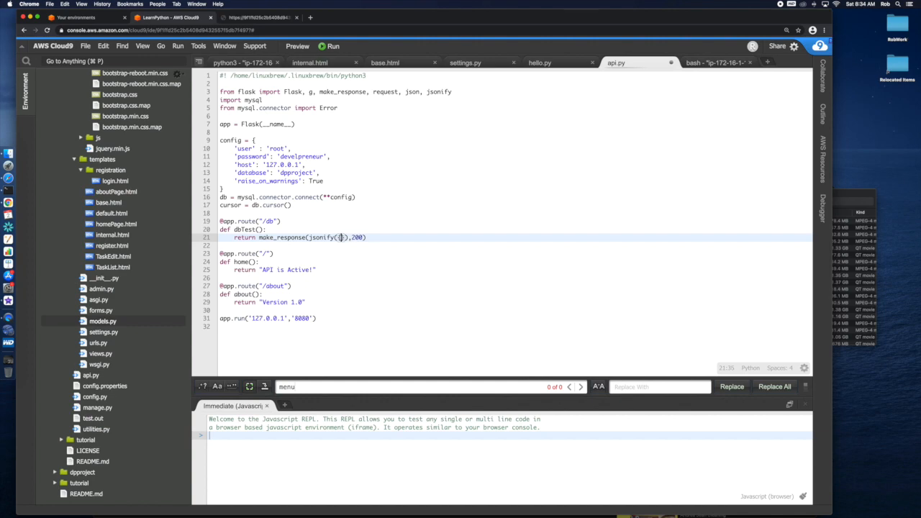
pyautogui.press('Left')
pyautogui.write('Results')
pyautogui.press('Right')
pyautogui.press('Right')
pyautogui.write(",'")
pyautogui.write('A,B,')
pyautogui.write("C'")
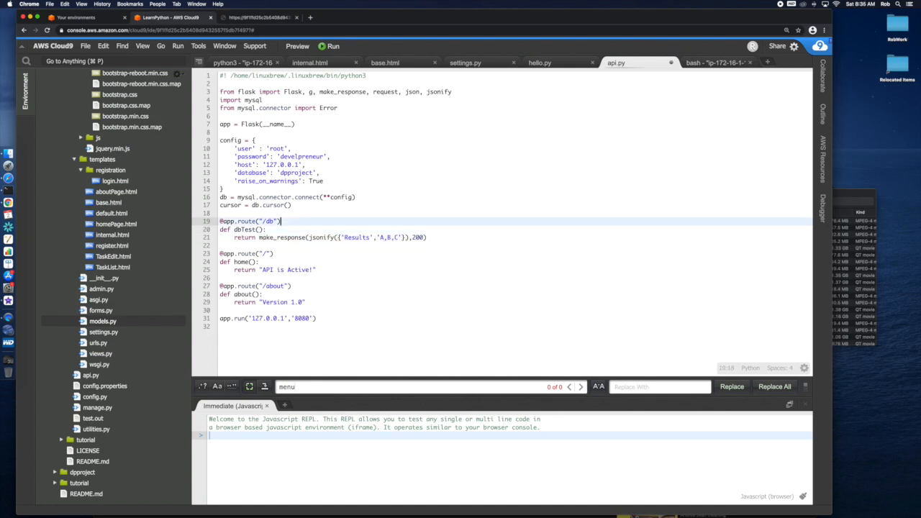
pyautogui.press('Up')
pyautogui.hotkey('ctrl', 's')
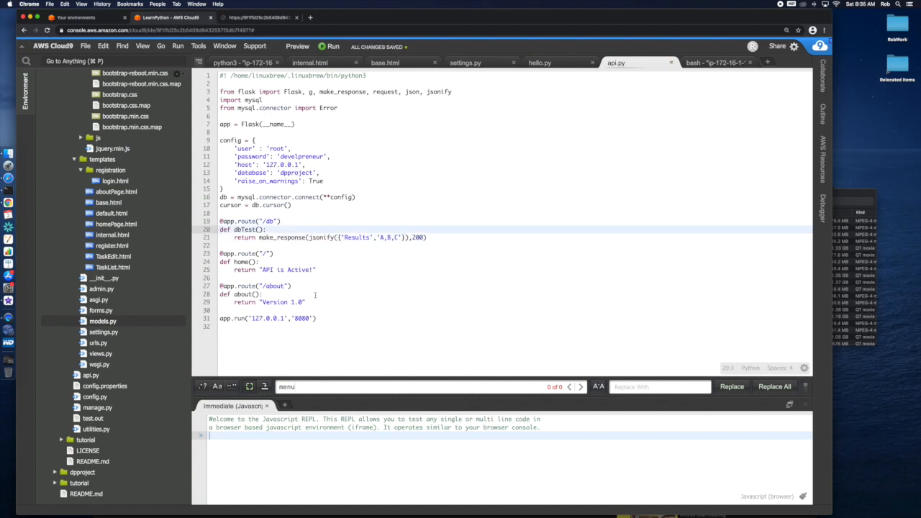
# Stop and restart the Flask server in the python3 terminal
pyautogui.click(245, 62)
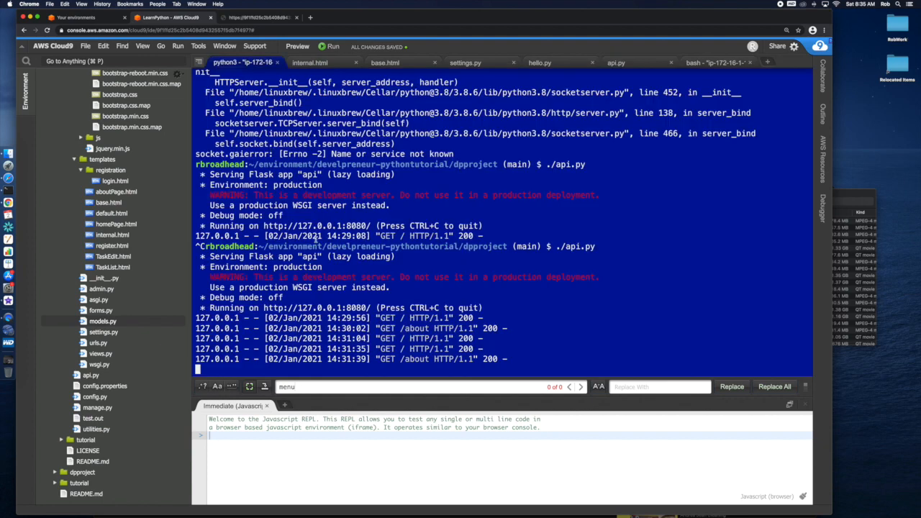
pyautogui.hotkey('ctrl', 'c')
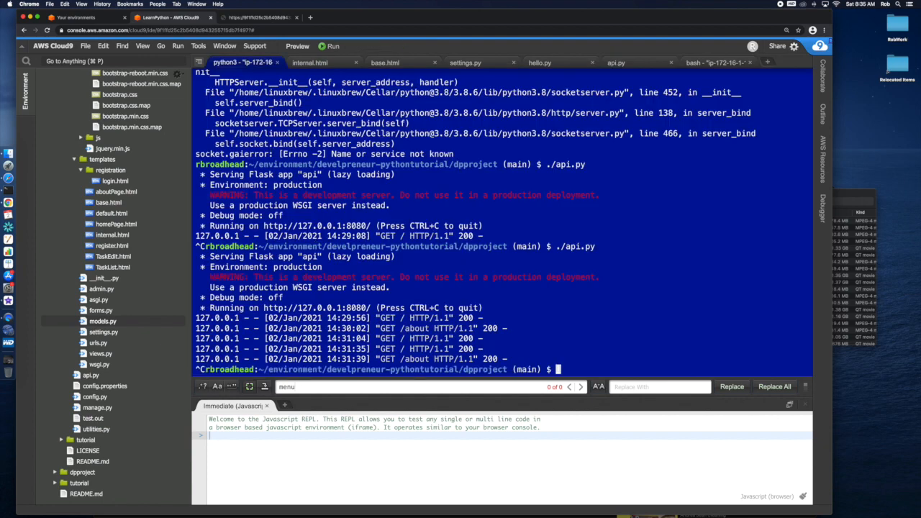
pyautogui.press('Up')
pyautogui.press('Return')
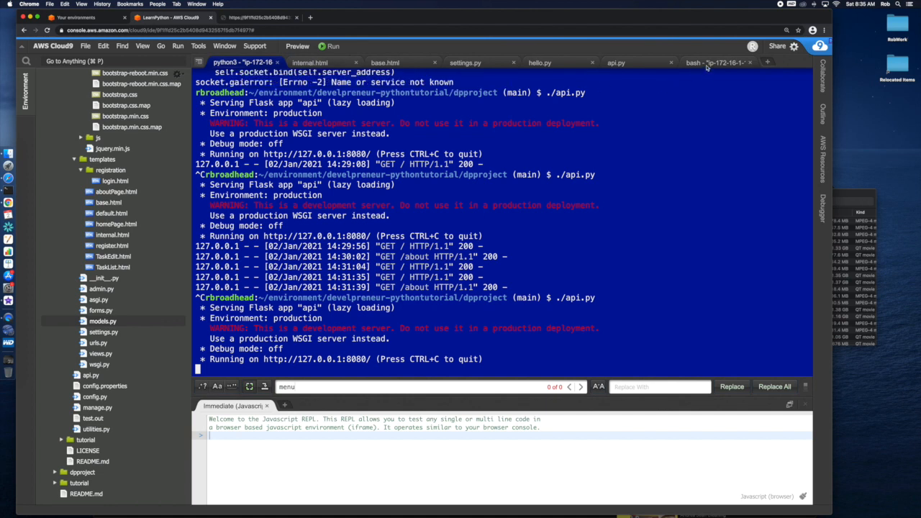
# Load /db in Chrome, getting an Internal Server Error, then return to api.py
pyautogui.click(265, 18)
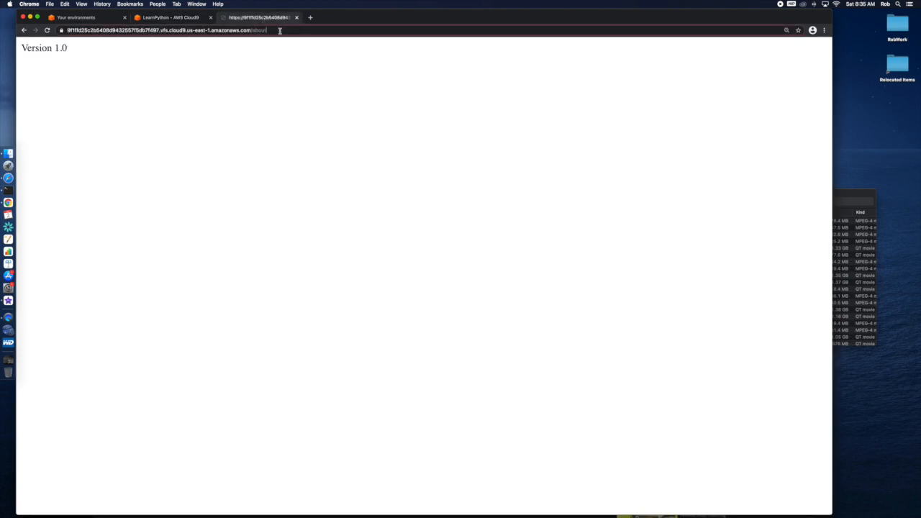
pyautogui.write('/abou')
pyautogui.press('BackSpace')
pyautogui.press('BackSpace')
pyautogui.press('BackSpace')
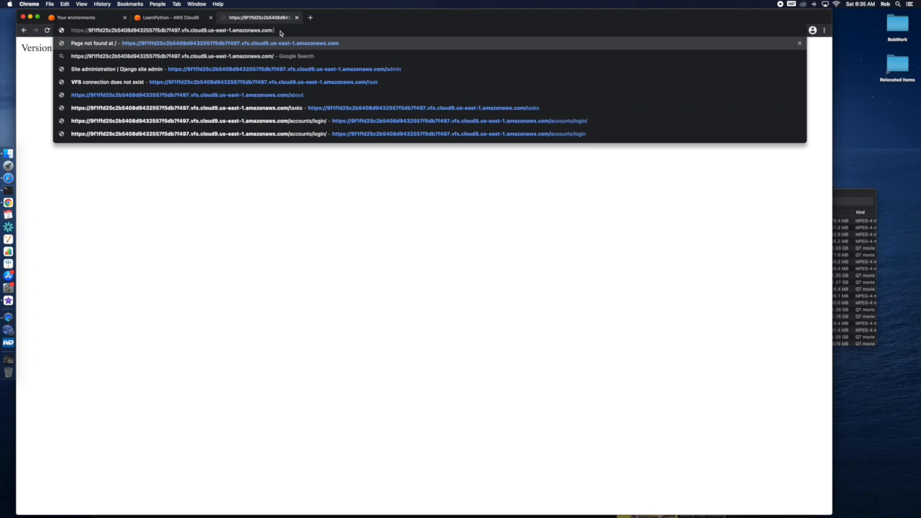
pyautogui.write('db')
pyautogui.press('Return')
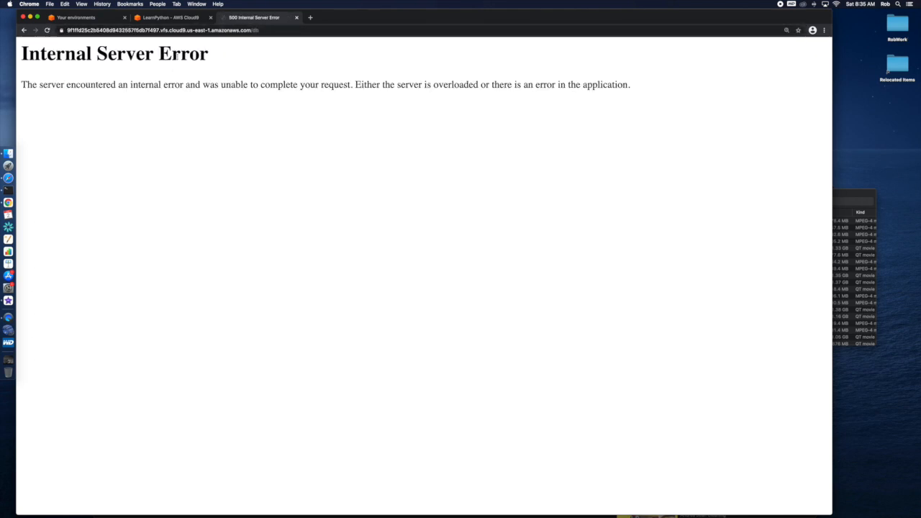
pyautogui.click(164, 17)
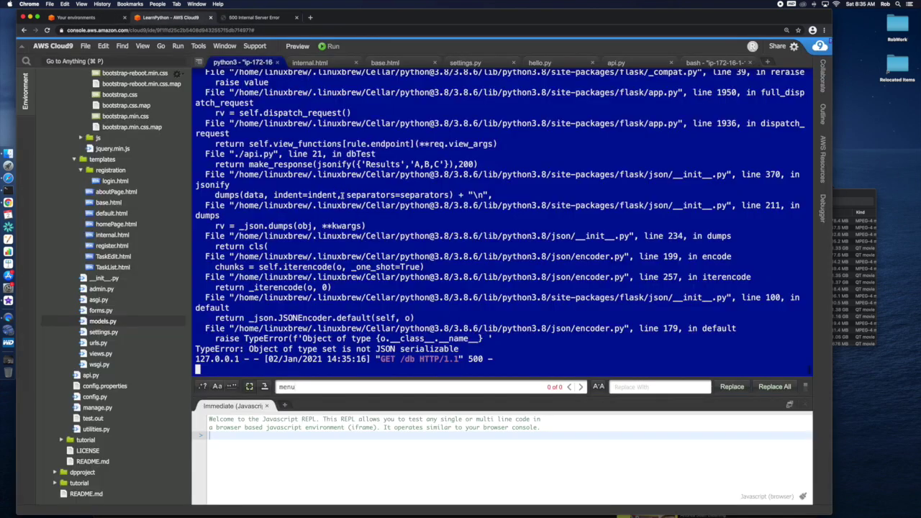
pyautogui.click(619, 62)
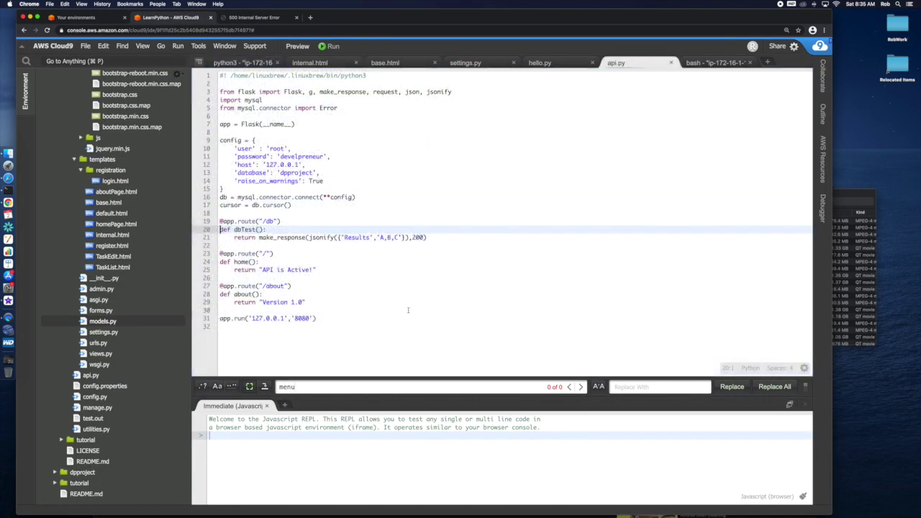
# Replace the comma after 'Results' with a colon and save api.py
pyautogui.click(376, 237)
pyautogui.press('BackSpace')
pyautogui.write(':')
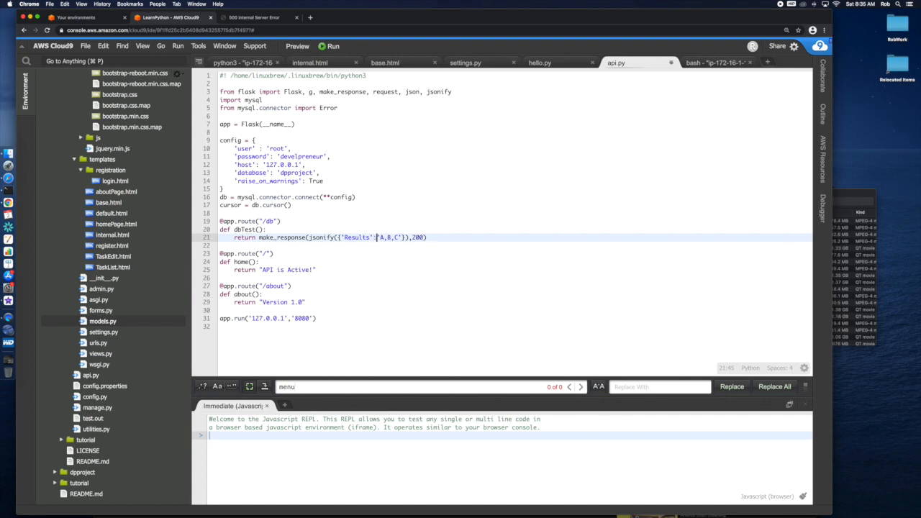
pyautogui.press('super+s')
# Stop and restart ./api.py in the server terminal
pyautogui.click(237, 62)
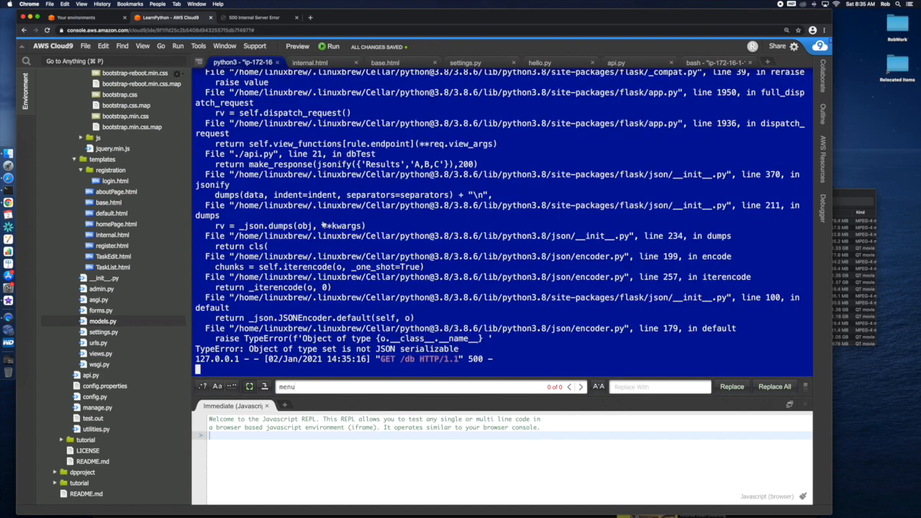
pyautogui.hotkey('ctrl', 'c')
pyautogui.write('./api.py')
pyautogui.press('Return')
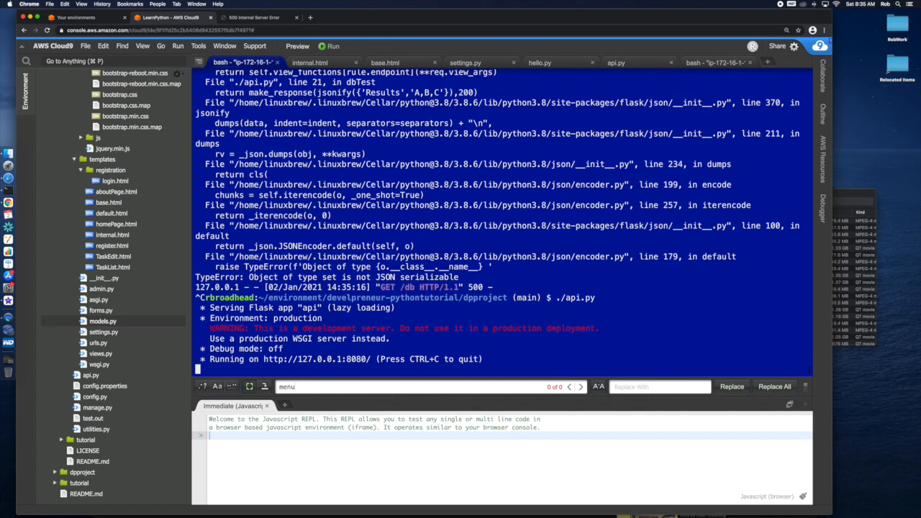
# Reload /db in Chrome, showing {"Results":"A,B,C"}, then return to Cloud9
pyautogui.click(254, 17)
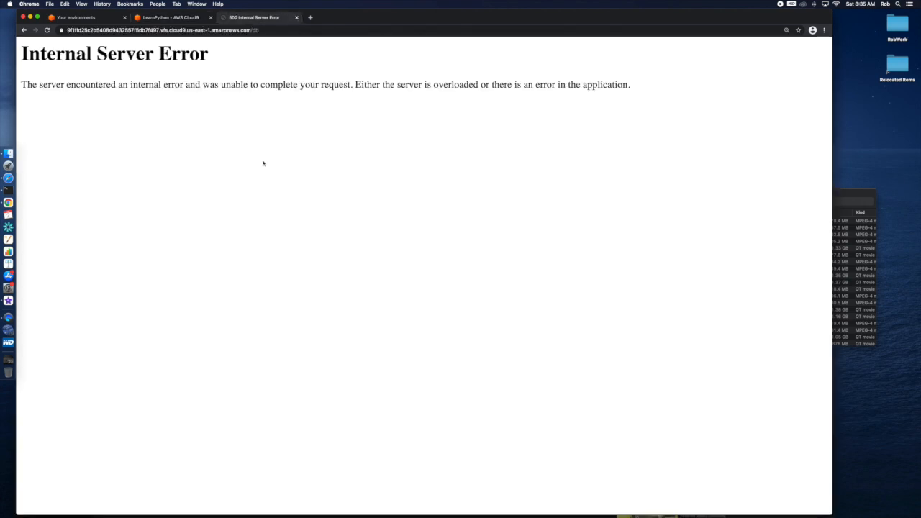
pyautogui.click(47, 30)
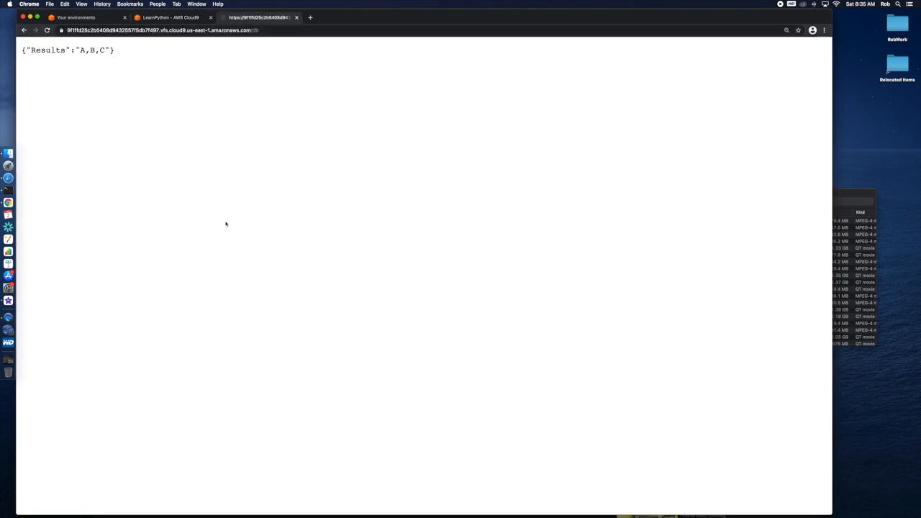
pyautogui.doubleClick(24, 49)
pyautogui.keyDown('shift'); pyautogui.click(120, 50); pyautogui.keyUp('shift')
pyautogui.click(131, 83)
pyautogui.click(180, 17)
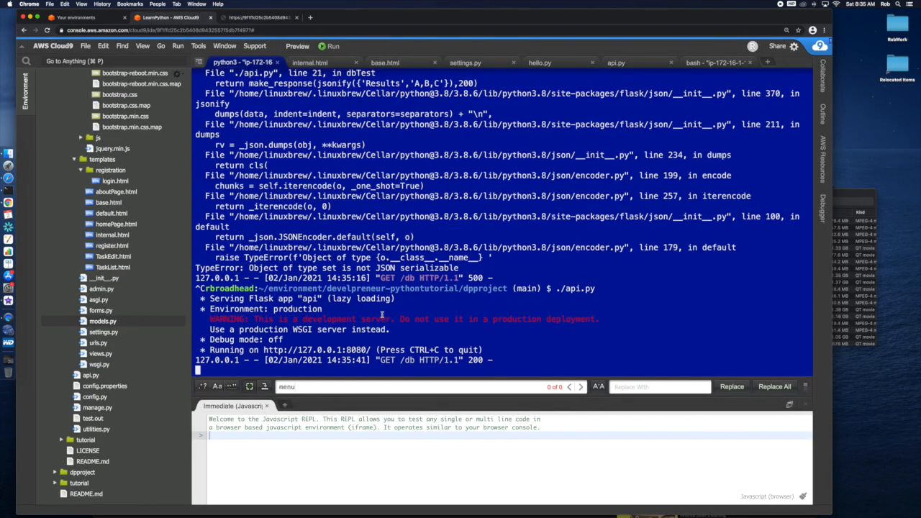
# Cut the Results dictionary out of the jsonify call in api.py's dbTest
pyautogui.click(616, 63)
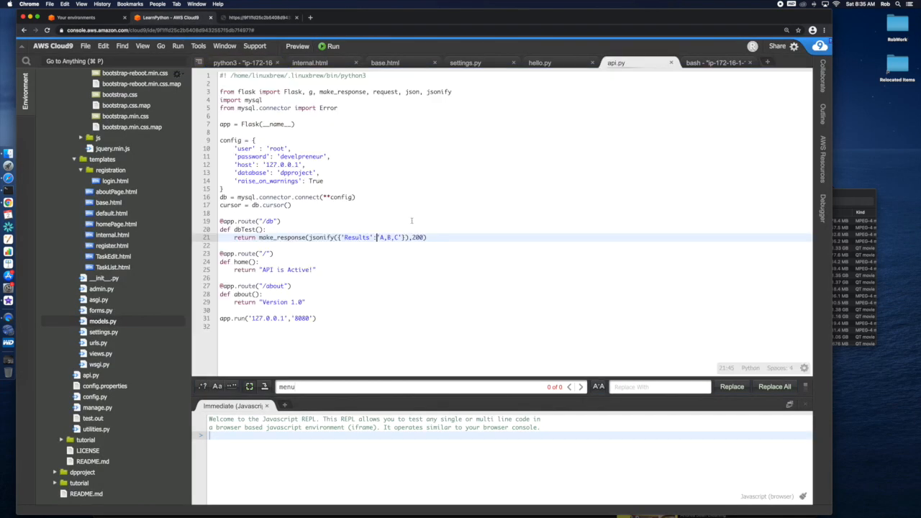
pyautogui.press('Left')
pyautogui.press('Left')
pyautogui.press('Left')
pyautogui.press('Left')
pyautogui.hotkey('shift', 'End')
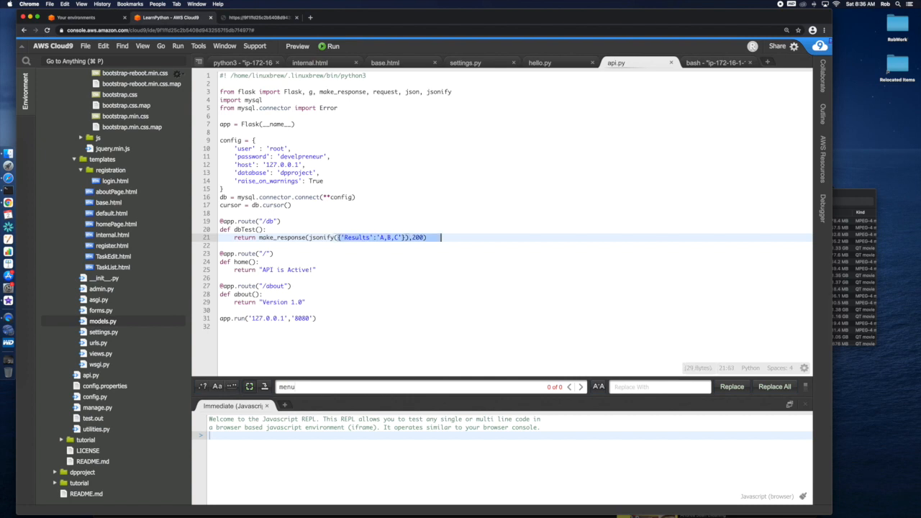
pyautogui.hotkey('shift', 'Left')
pyautogui.hotkey('shift', 'Left')
pyautogui.hotkey('shift', 'Left')
pyautogui.press('BackSpace')
# Assign the dictionary with 'Code':'Success' and 'count':3 to results, save, and pass results to jsonify
pyautogui.press('Up')
pyautogui.press('End')
pyautogui.press('Return')
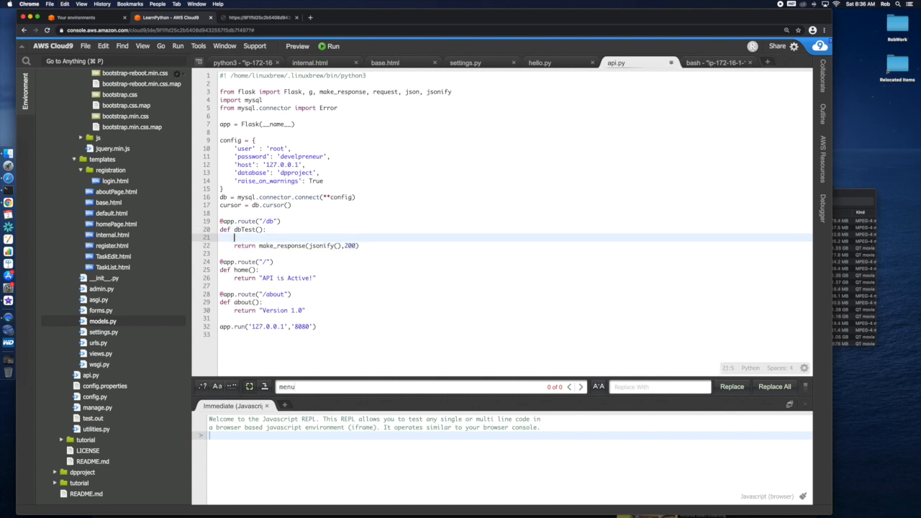
pyautogui.write('reul')
pyautogui.press('BackSpace')
pyautogui.press('BackSpace')
pyautogui.write('sults ')
pyautogui.write('=')
pyautogui.hotkey('ctrl', 'v')
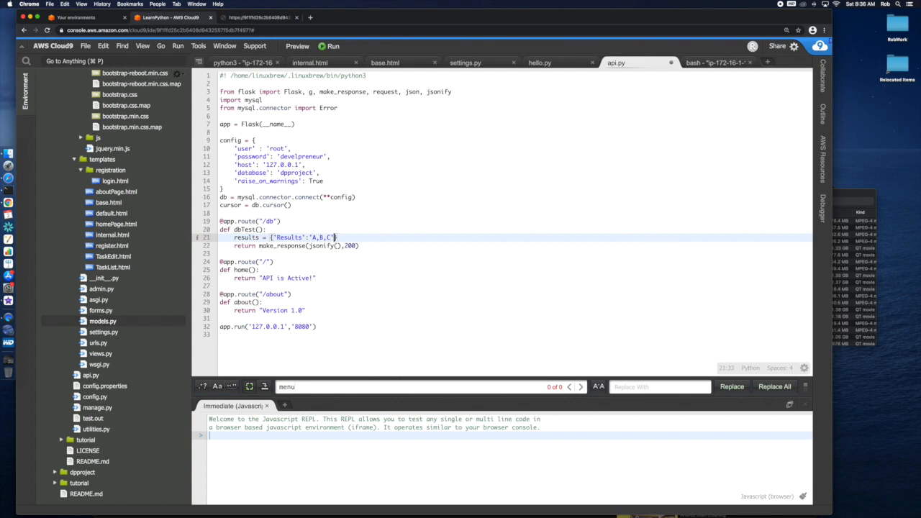
pyautogui.write(",'")
pyautogui.write("Code':")
pyautogui.write("'Succes")
pyautogui.write("s'")
pyautogui.write(',')
pyautogui.write("'count'")
pyautogui.write(':3')
pyautogui.hotkey('ctrl', 's')
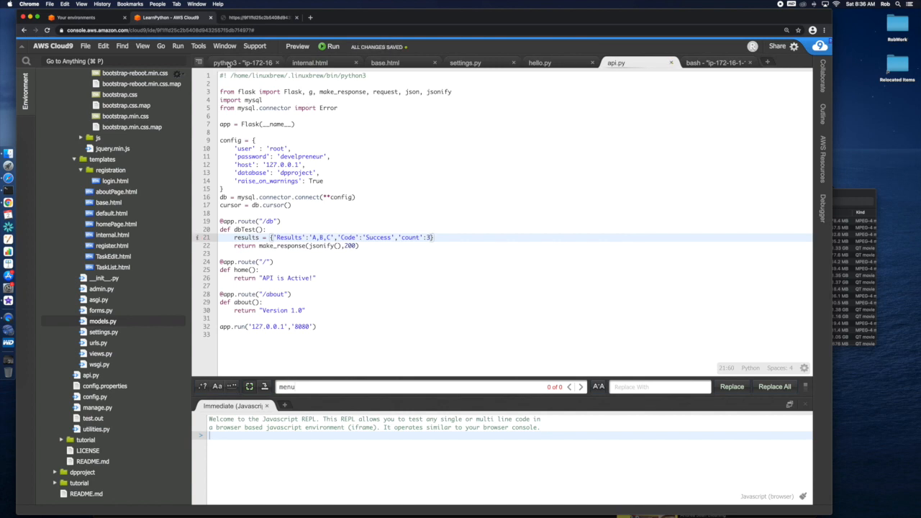
pyautogui.click(336, 246)
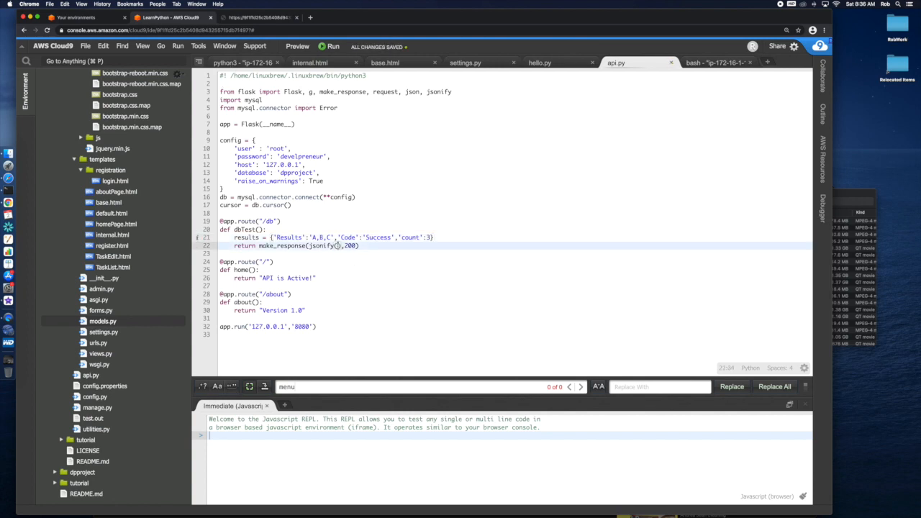
pyautogui.write('results')
# Restart ./api.py and reload /db to see Code Success, Results A,B,C and count 3
pyautogui.click(237, 63)
pyautogui.hotkey('ctrl', 'c')
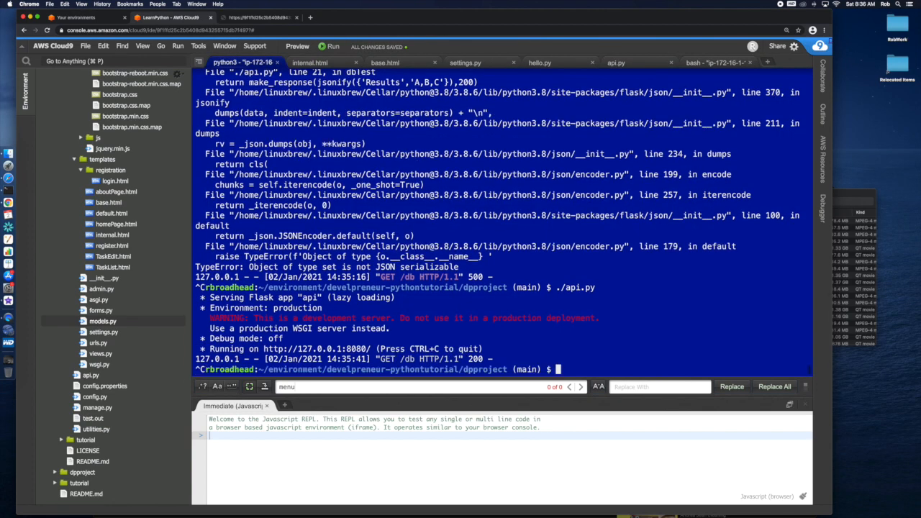
pyautogui.write('./api.py')
pyautogui.press('Return')
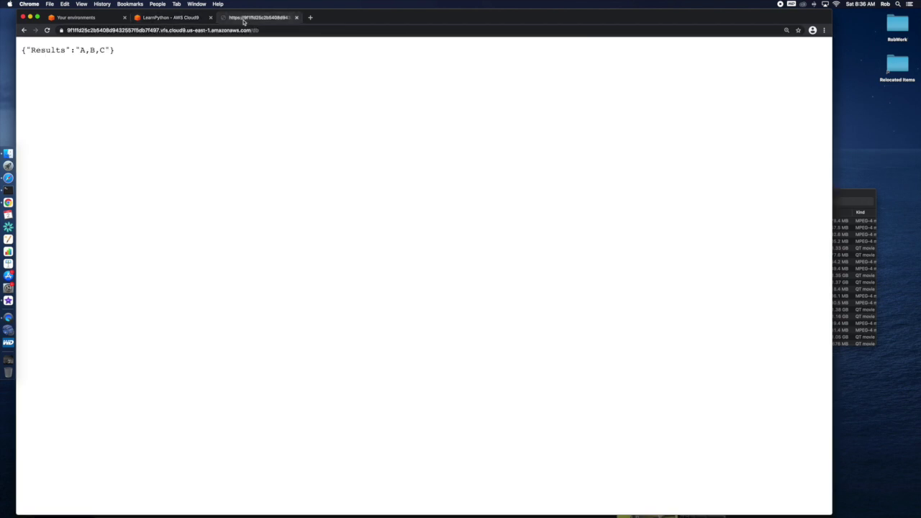
pyautogui.click(256, 17)
pyautogui.press('super+r')
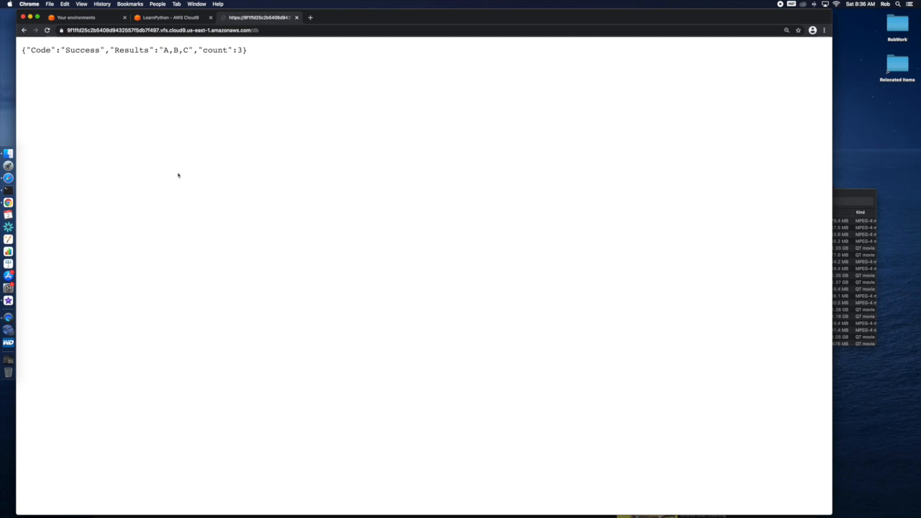
# Stop the Flask server again and return to the api.py source
pyautogui.click(169, 17)
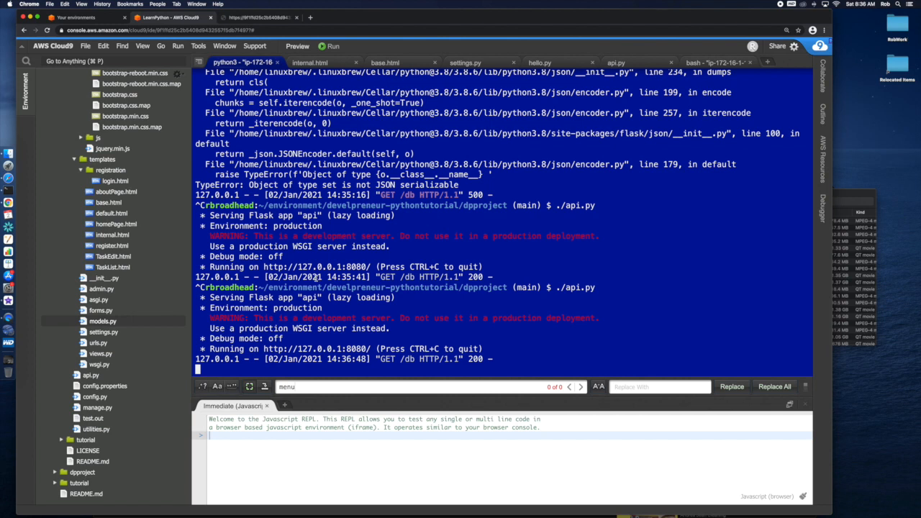
pyautogui.hotkey('ctrl', 'c')
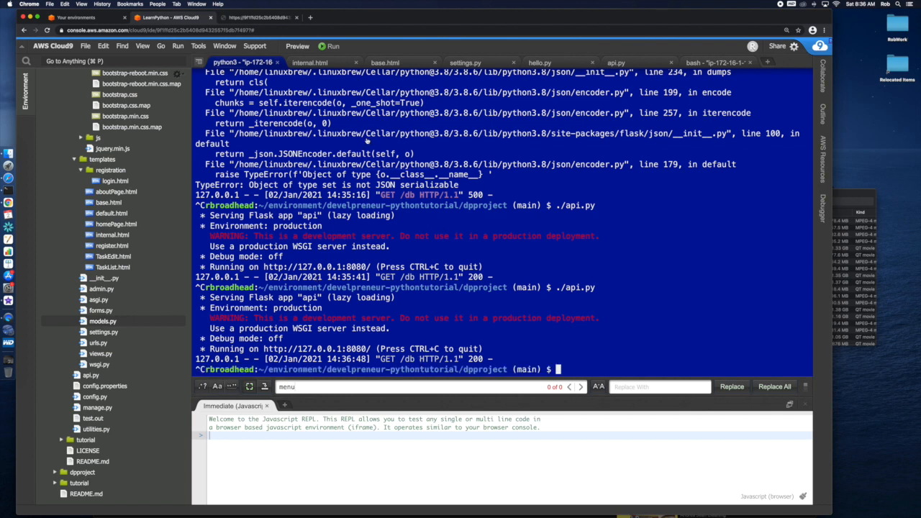
pyautogui.click(620, 63)
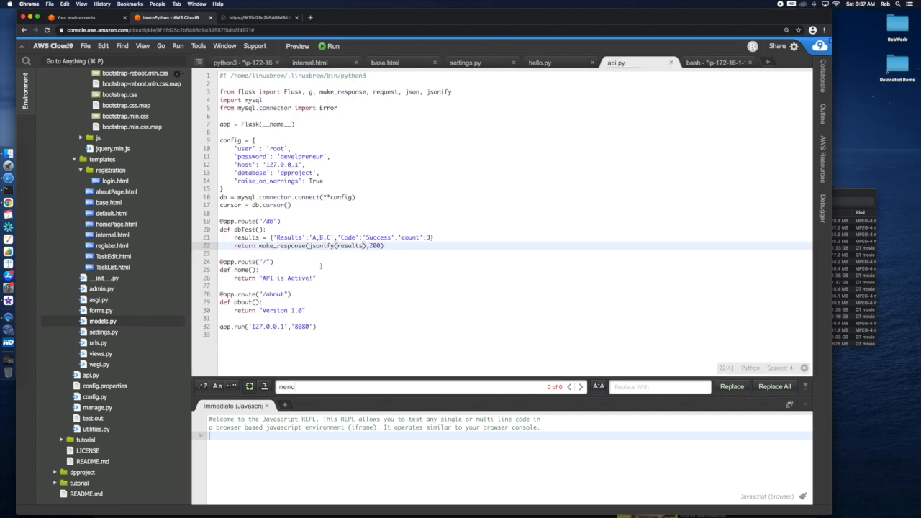
# Start a try block in dbTest holding query = "select * from dpproject"
pyautogui.click(266, 230)
pyautogui.press('Return')
pyautogui.write('try:')
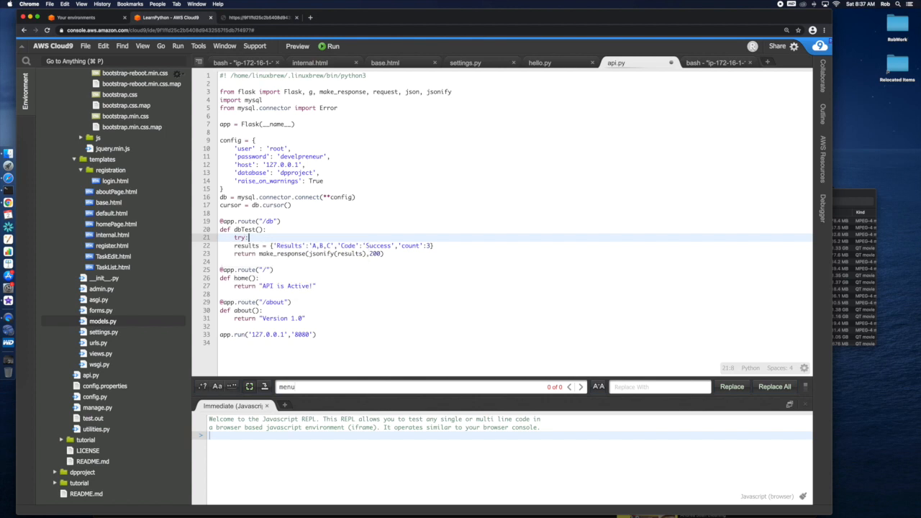
pyautogui.press('Return')
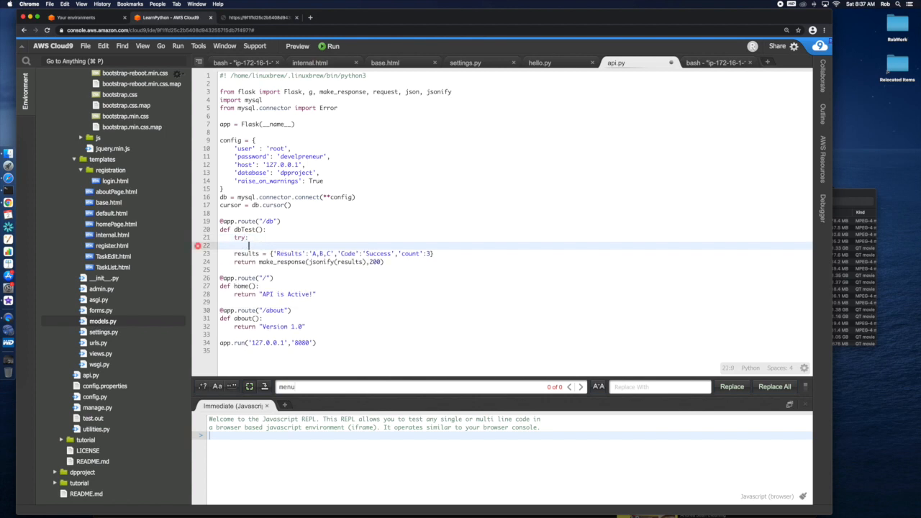
pyautogui.write('qu')
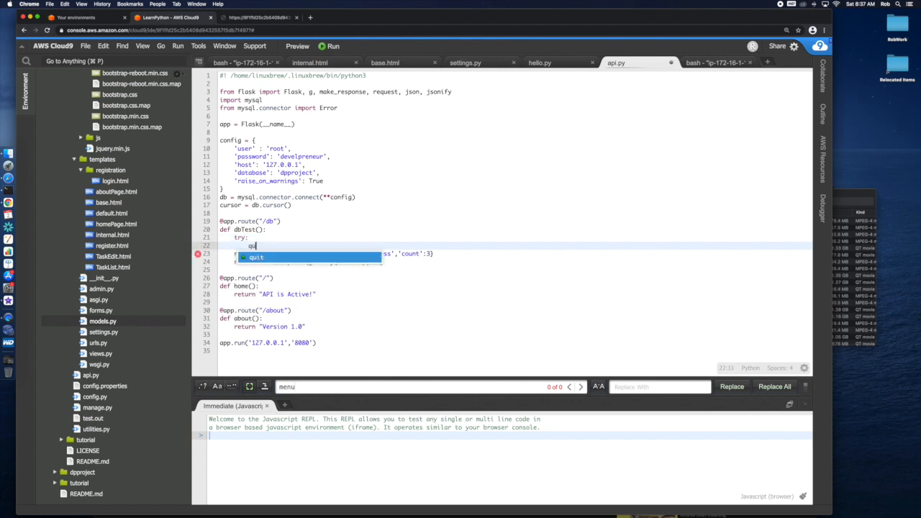
pyautogui.write('ery =')
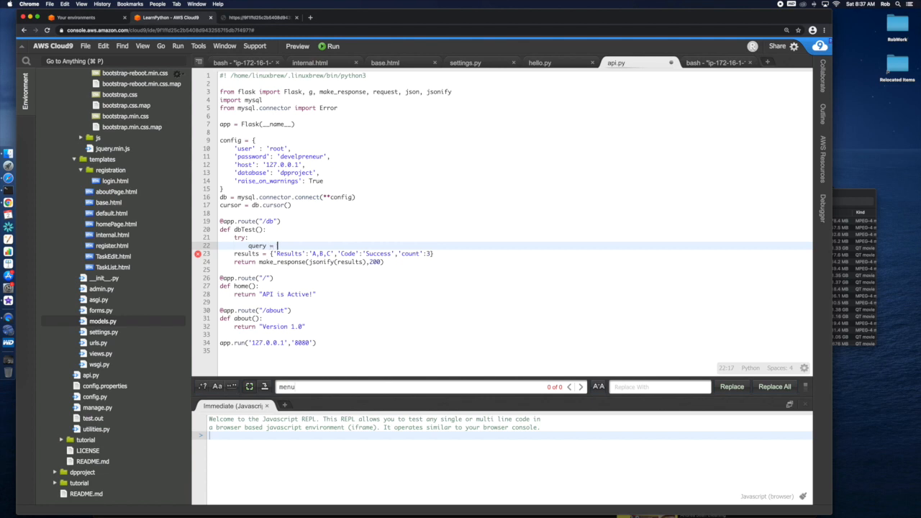
pyautogui.write('"')
pyautogui.write('sleect ')
pyautogui.write('from')
pyautogui.press('Escape')
pyautogui.press('Left')
pyautogui.press('Left')
pyautogui.press('Left')
pyautogui.press('BackSpace')
pyautogui.write('l')
pyautogui.press('Escape')
pyautogui.press('End')
pyautogui.press('Right')
pyautogui.write('dpproject')
# Cycle through the Terminal application and back to Cloud9's first bash terminal
pyautogui.press('super+Tab')
pyautogui.press('Tab')
pyautogui.press('Tab')
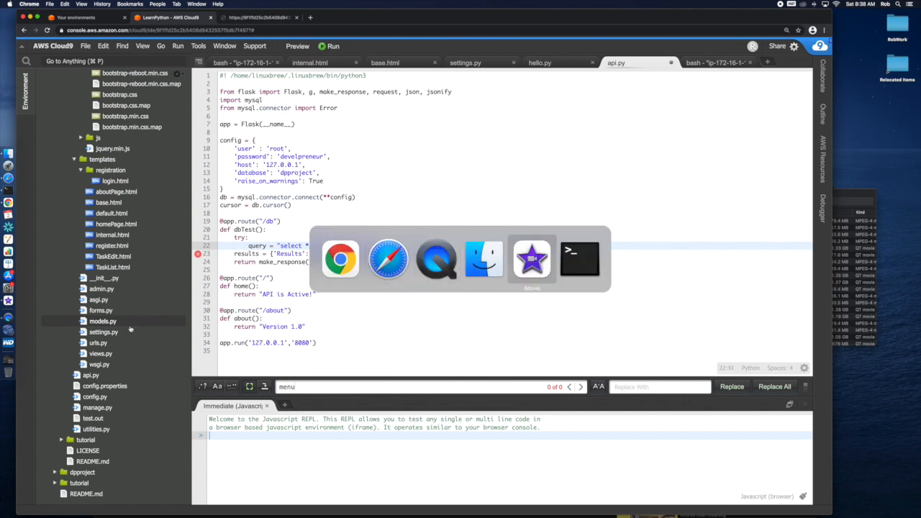
pyautogui.press('Tab')
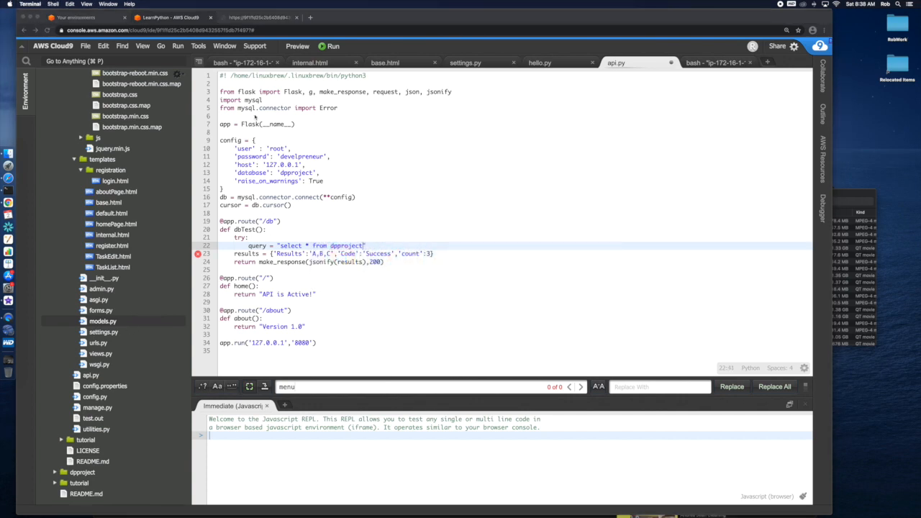
pyautogui.click(245, 80)
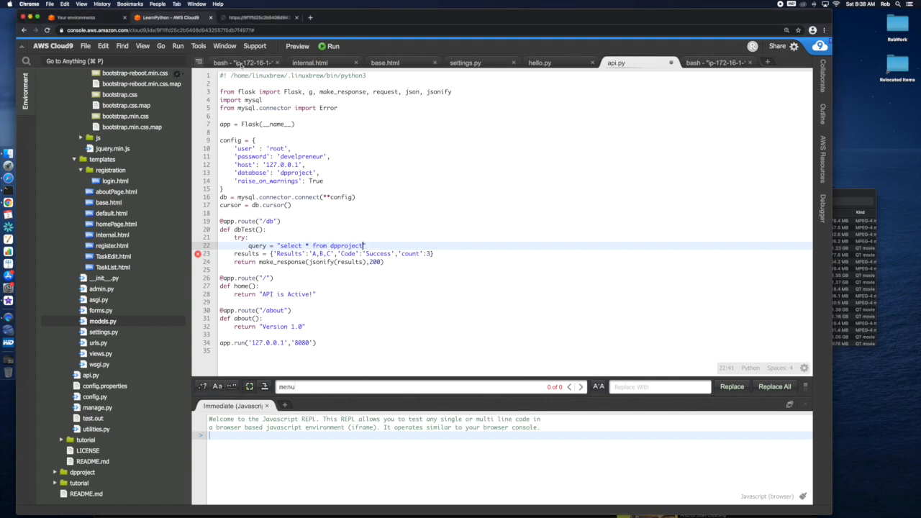
pyautogui.click(242, 63)
# Log into MariaDB as root with mysql -u root -p and the password
pyautogui.click(712, 63)
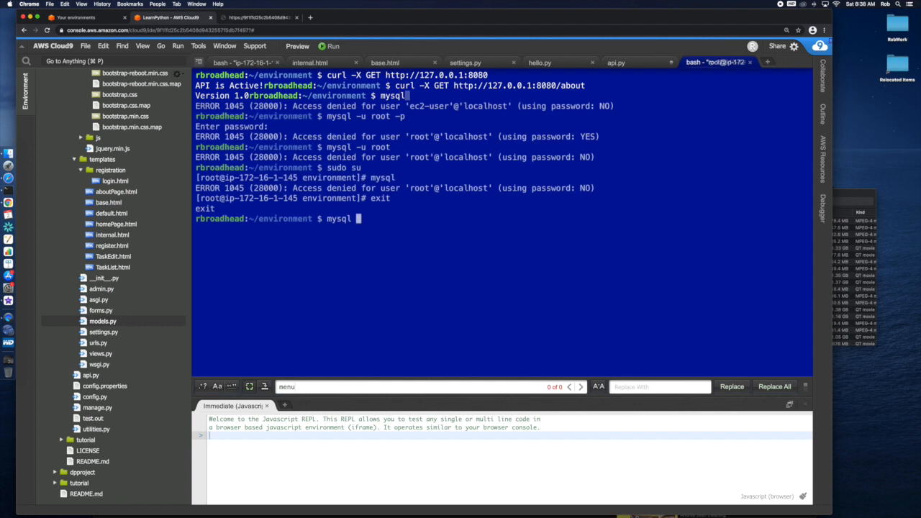
pyautogui.write('-root')
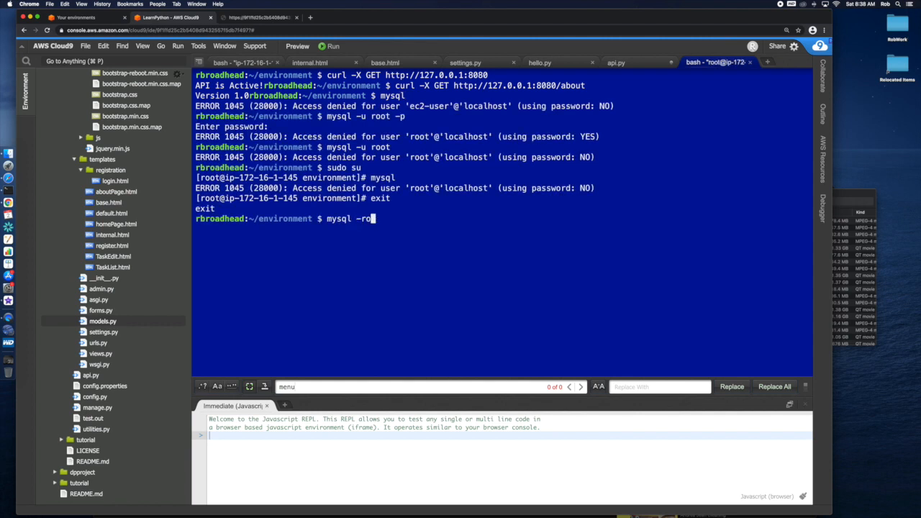
pyautogui.press('BackSpace')
pyautogui.press('BackSpace')
pyautogui.press('BackSpace')
pyautogui.write('u te')
pyautogui.press('BackSpace')
pyautogui.press('BackSpace')
pyautogui.write('root -p')
pyautogui.press('Return')
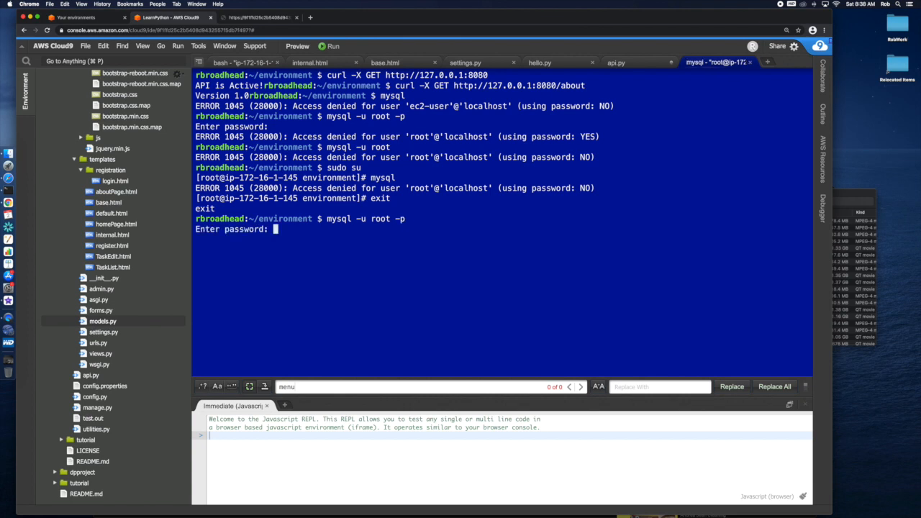
pyautogui.press('Return')
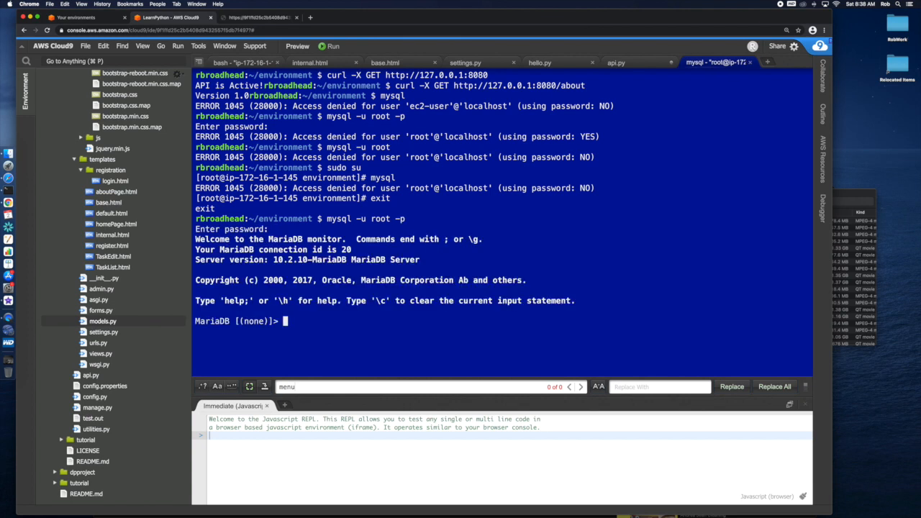
pyautogui.write('show databases')
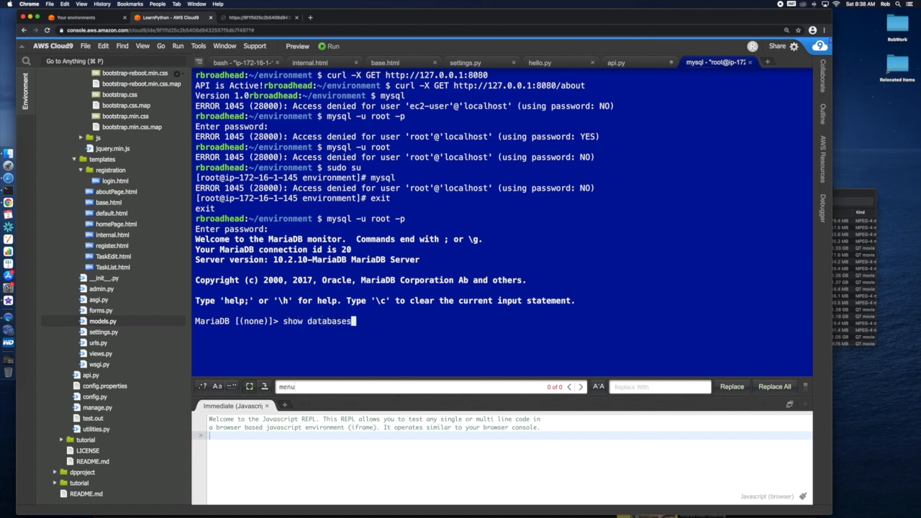
pyautogui.write(';')
# List the databases, switch to dpproject and show its tables
pyautogui.press('Return')
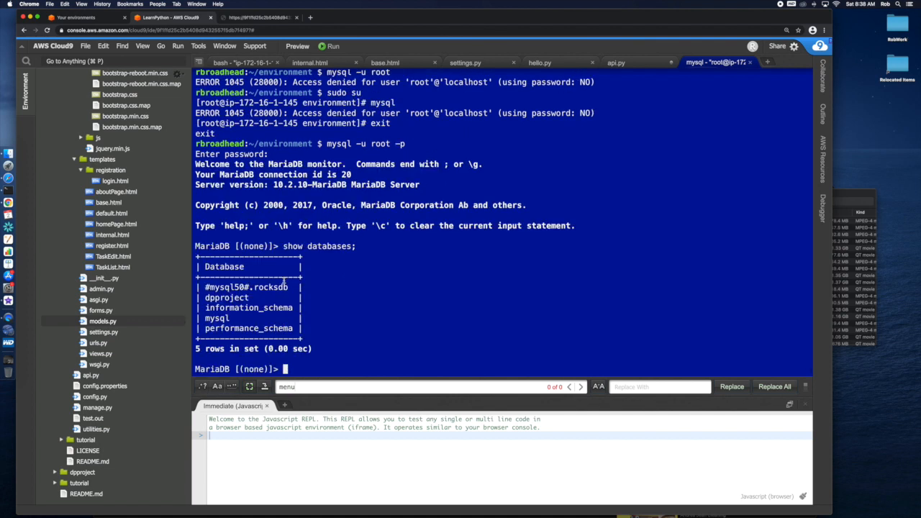
pyautogui.write('use dp')
pyautogui.write('project;')
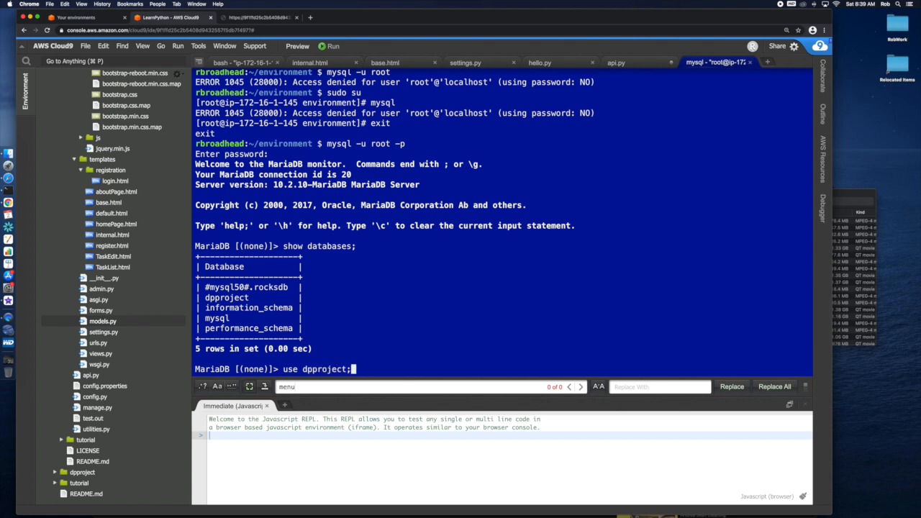
pyautogui.press('Return')
pyautogui.write('show t')
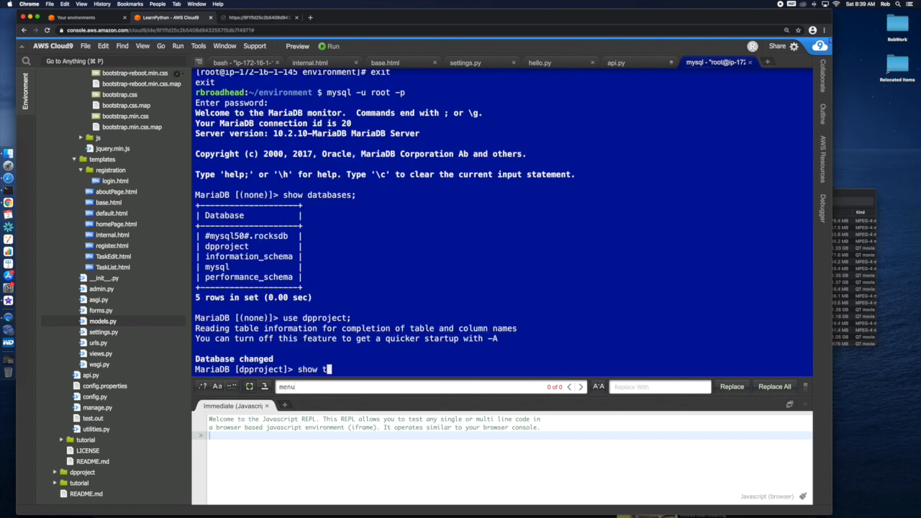
pyautogui.write('ables;')
pyautogui.press('Return')
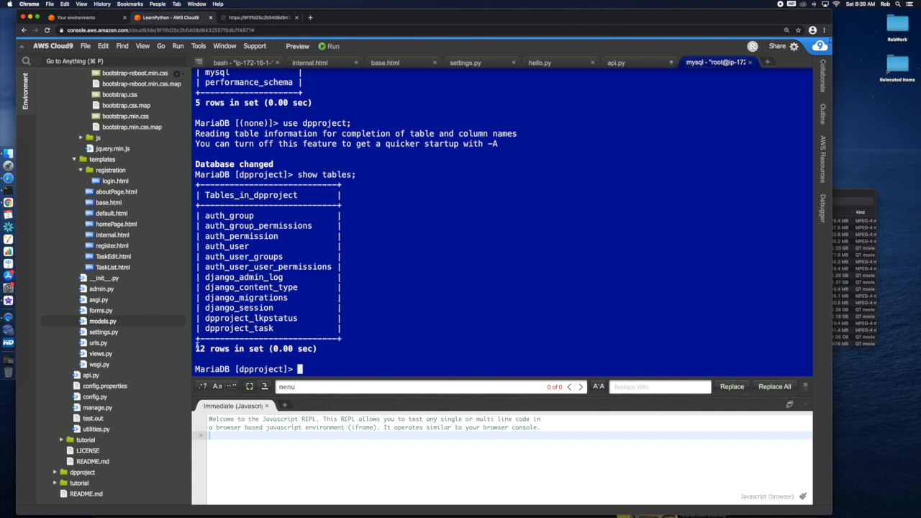
pyautogui.write('select')
pyautogui.write(' * from ')
pyautogui.write('dpproject')
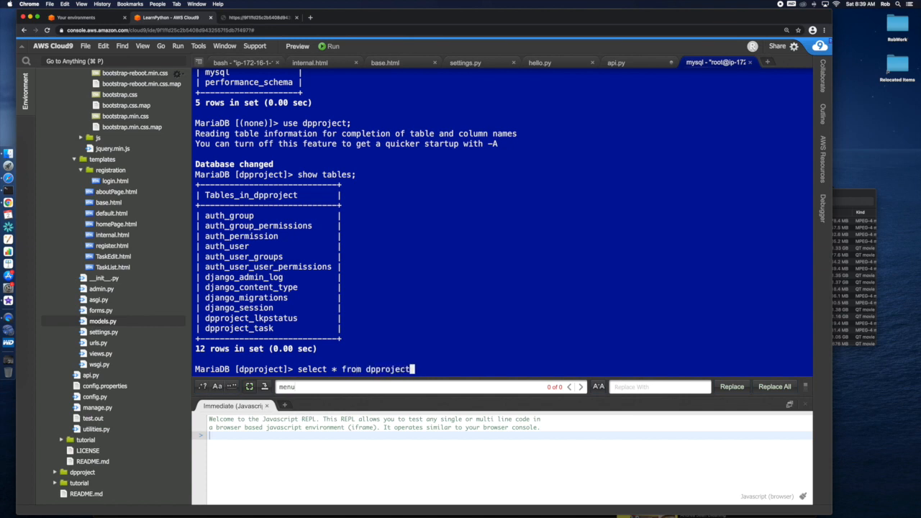
pyautogui.write('_ta')
pyautogui.write('sk;')
# Select all rows from dpproject_task, copy that query, and return to api.py
pyautogui.press('Return')
pyautogui.press('Up')
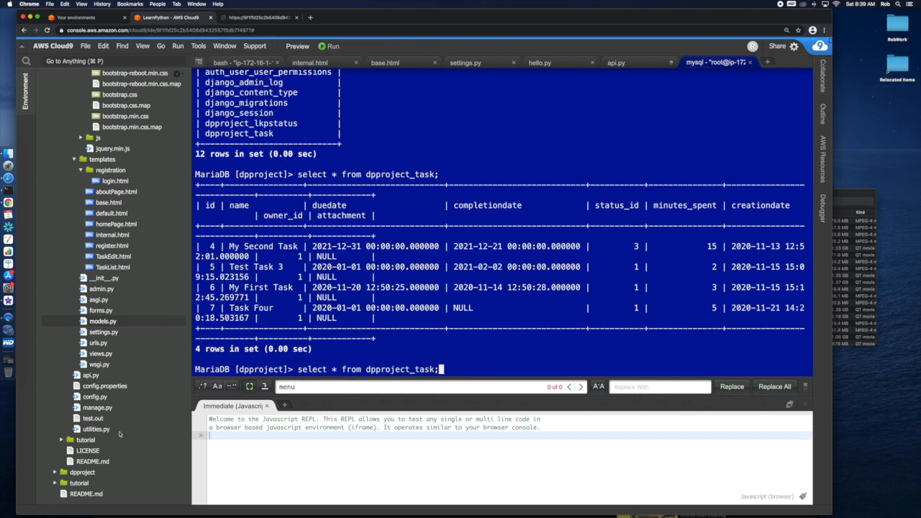
pyautogui.moveTo(298, 369); pyautogui.dragTo(435, 369)
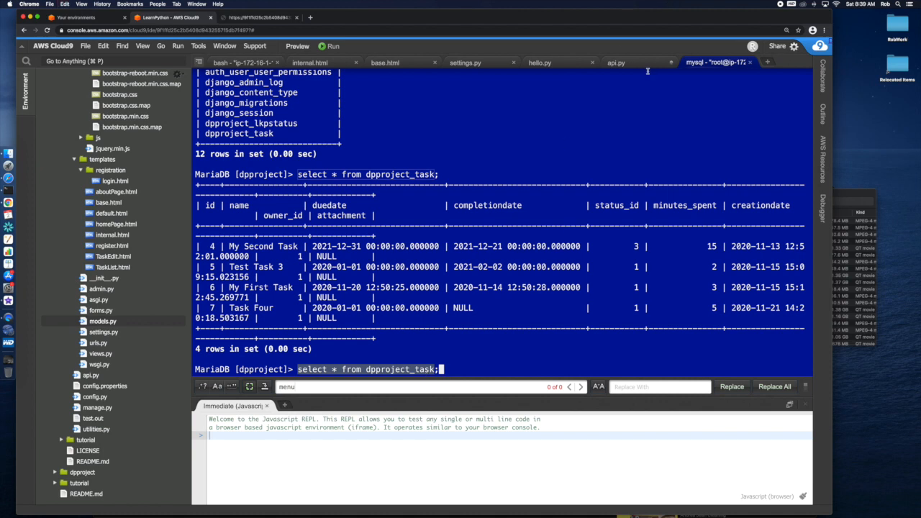
pyautogui.click(626, 62)
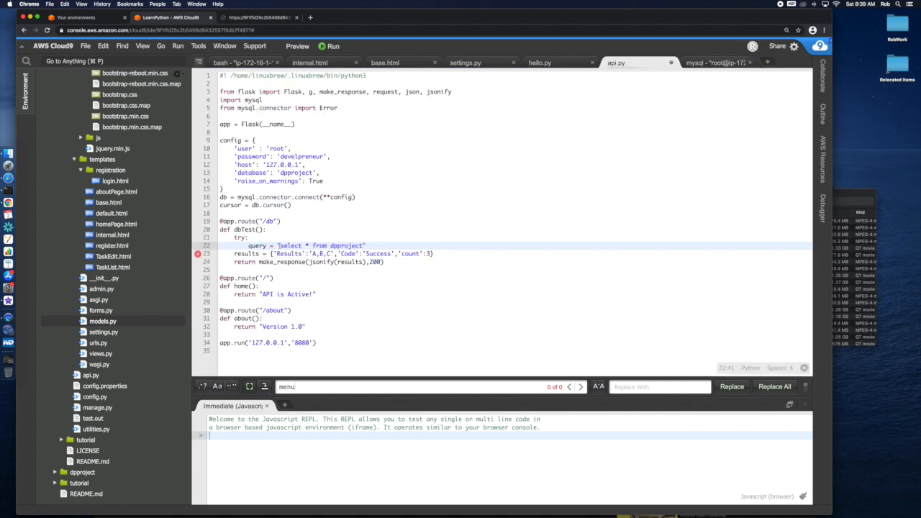
# Replace the query string with "select * from dpproject_task" and add a blank line below it
pyautogui.moveTo(279, 245); pyautogui.dragTo(364, 245)
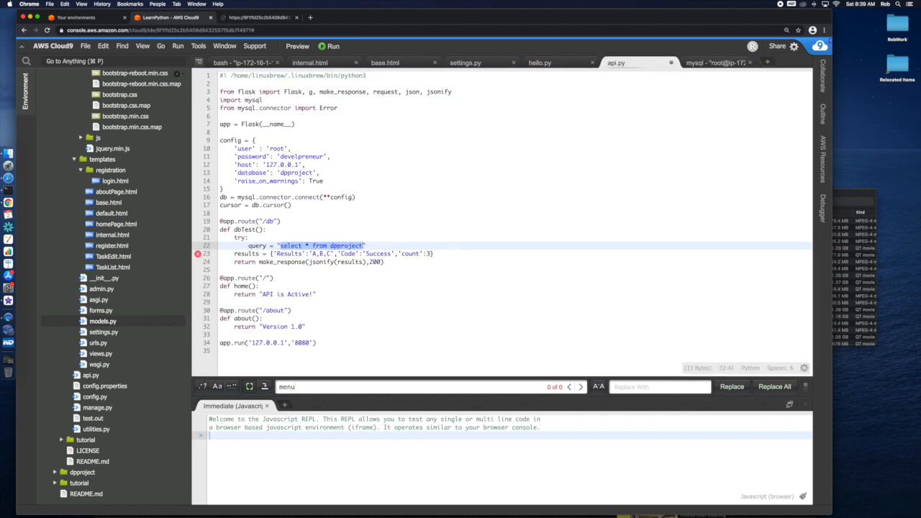
pyautogui.press('super+v')
pyautogui.write('"')
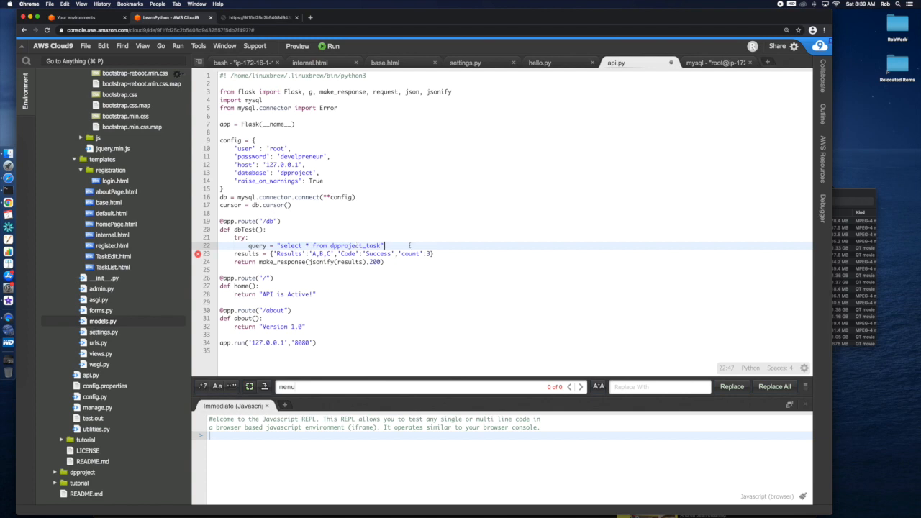
pyautogui.press('Return')
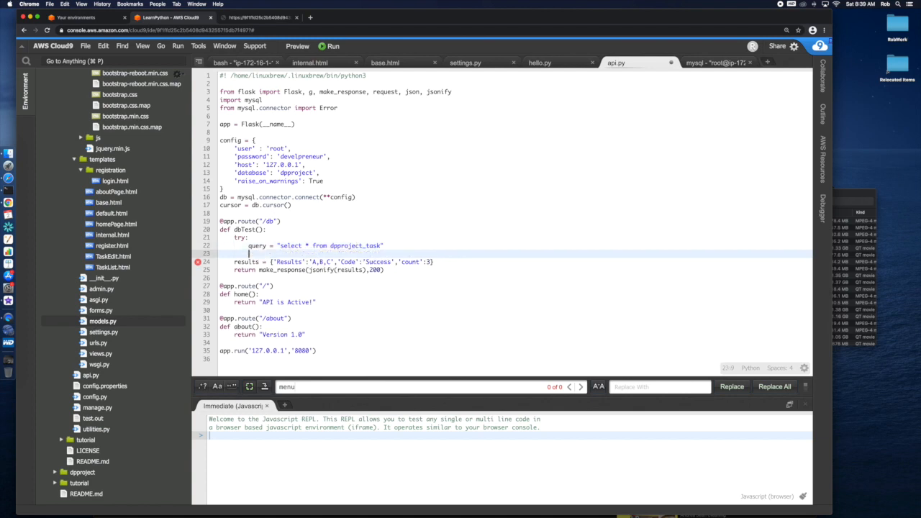
pyautogui.press('Up')
pyautogui.press('Up')
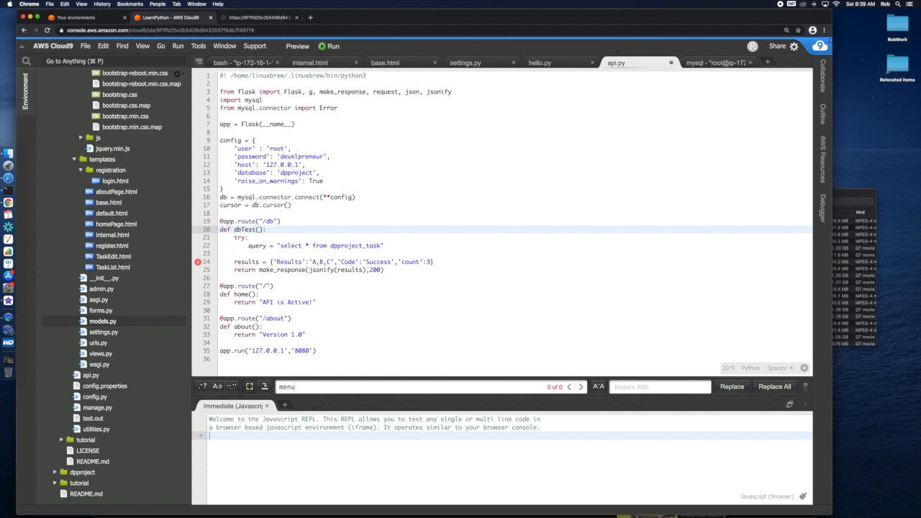
pyautogui.press('Down')
pyautogui.press('Down')
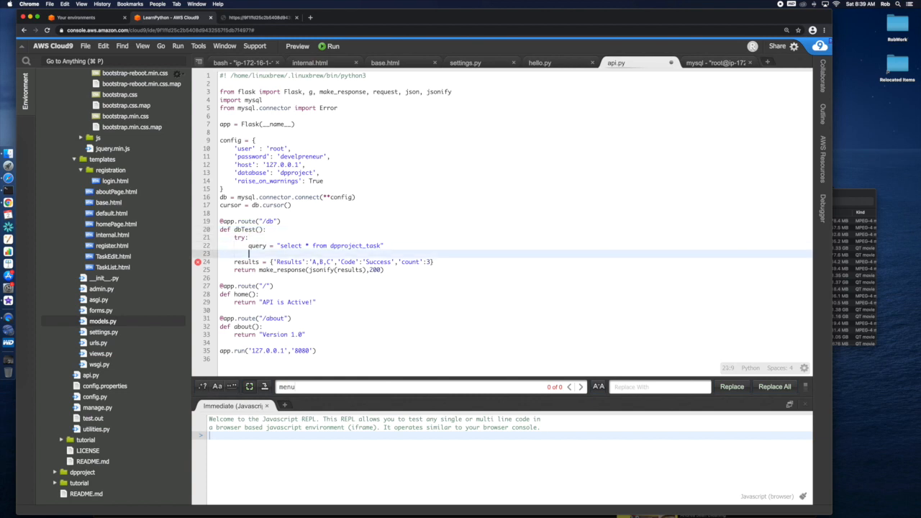
pyautogui.press('BackSpace')
pyautogui.write('ex')
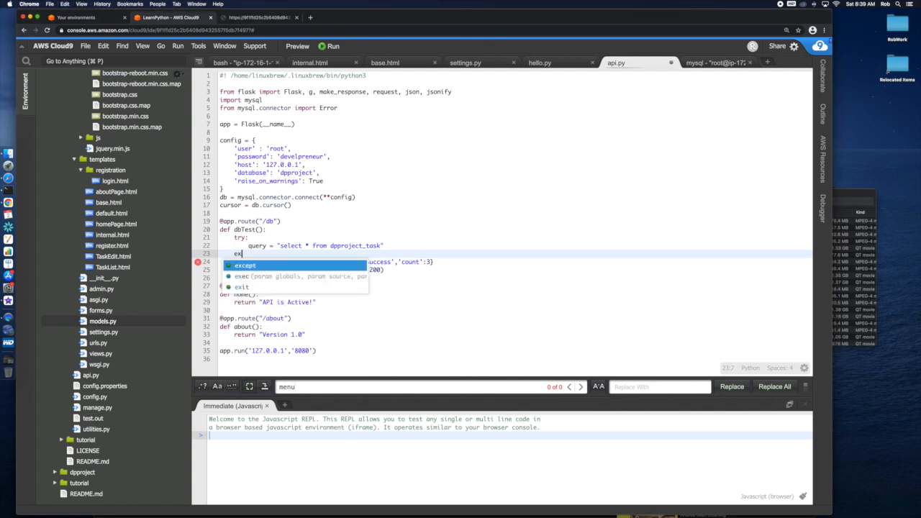
pyautogui.write('cept:')
# Add an except Error as e: handler and remove the leftover print line
pyautogui.press('Return')
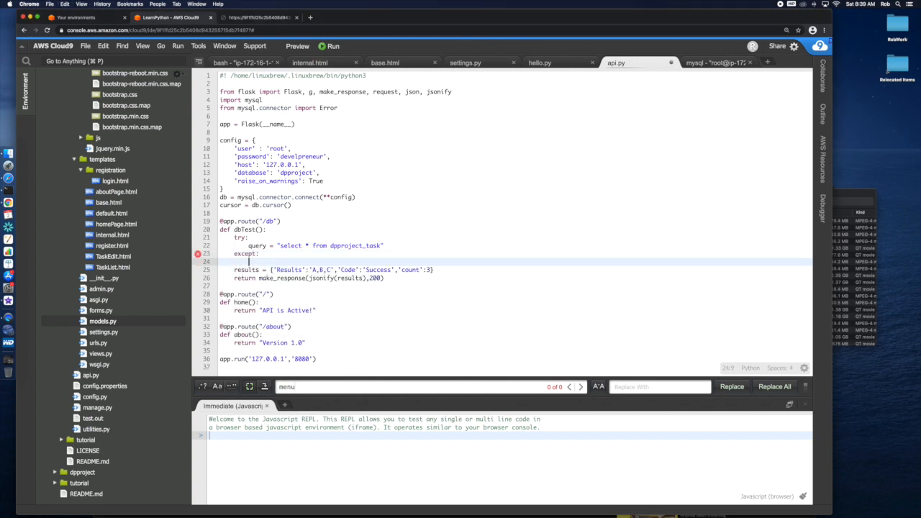
pyautogui.write('Error as ')
pyautogui.write('enume')
pyautogui.press('BackSpace')
pyautogui.press('BackSpace')
pyautogui.press('BackSpace')
pyautogui.press('Return')
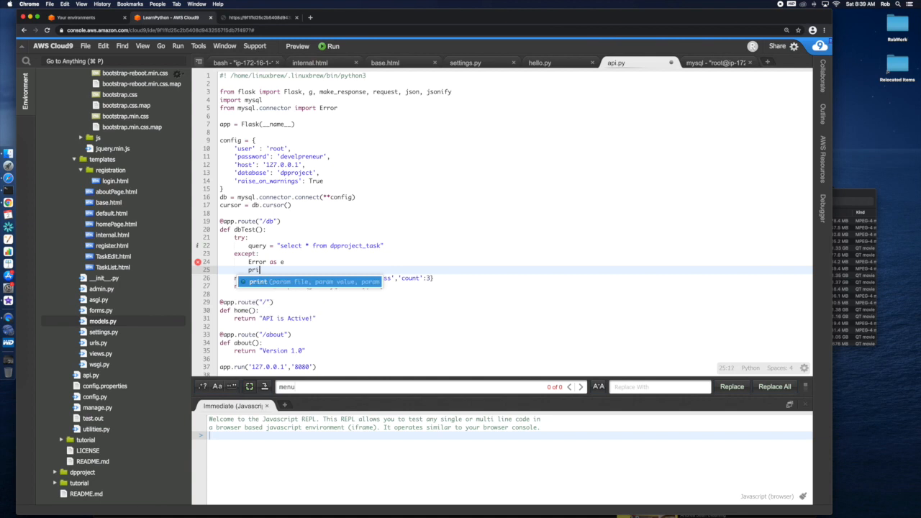
pyautogui.write('print e')
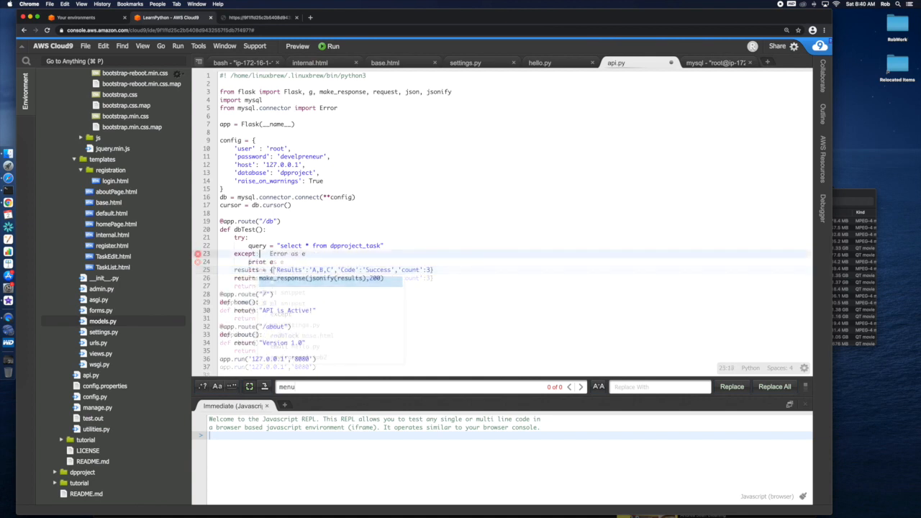
pyautogui.write(':')
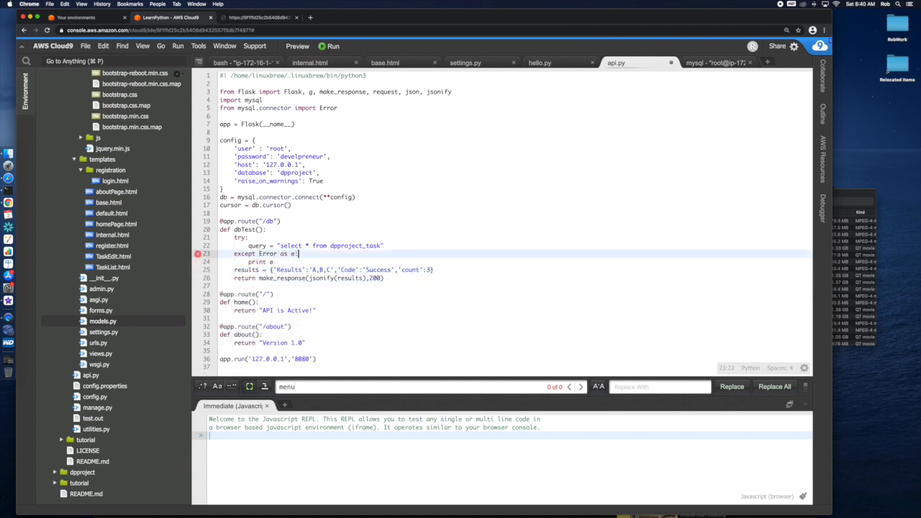
pyautogui.press('Down')
pyautogui.press('Home')
pyautogui.hotkey('shift', 'Down')
pyautogui.press('BackSpace')
# Move the return into the except block as make_response(jsonify(e),500)
pyautogui.hotkey('shift', 'Down')
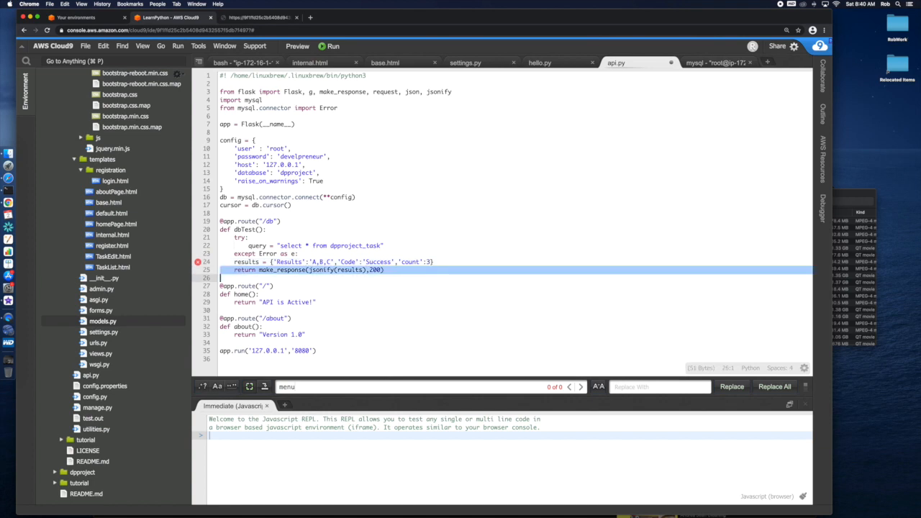
pyautogui.hotkey('ctrl', 'x')
pyautogui.press('Up')
pyautogui.press('Up')
pyautogui.hotkey('ctrl', 'v')
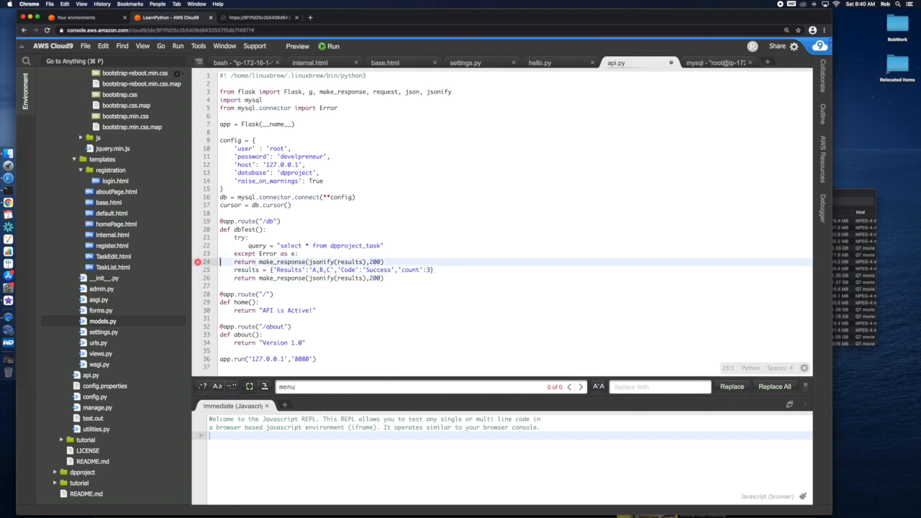
pyautogui.press('End')
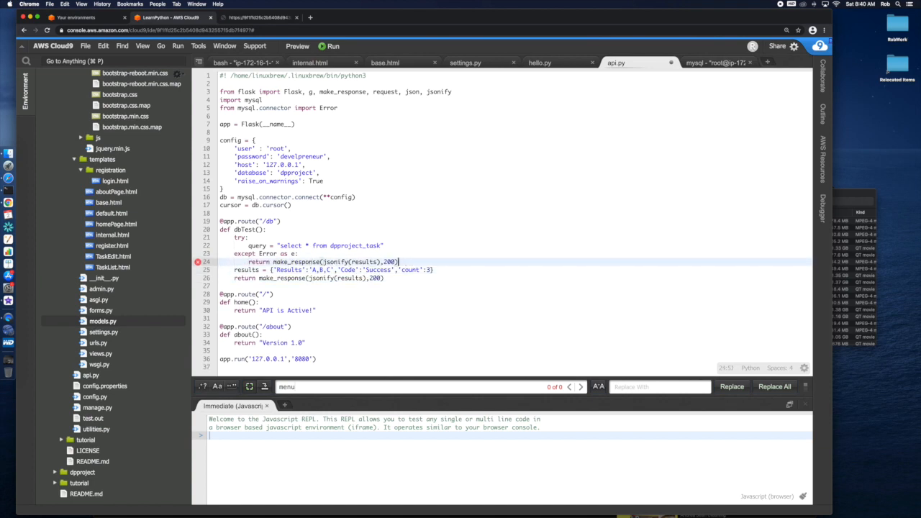
pyautogui.press('BackSpace')
pyautogui.press('BackSpace')
pyautogui.press('BackSpace')
pyautogui.write('5')
pyautogui.write('00)')
pyautogui.press('BackSpace')
pyautogui.press('BackSpace')
pyautogui.press('BackSpace')
pyautogui.write('e')
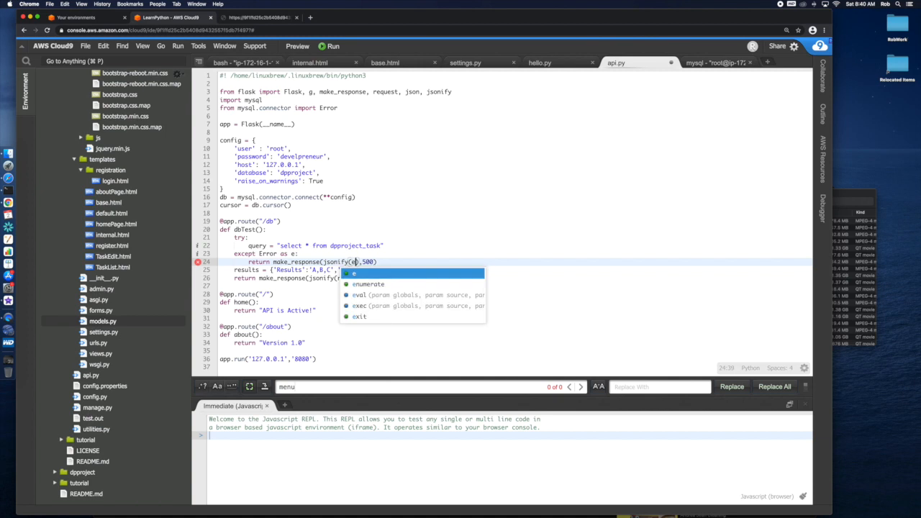
# Separate the results line with blank lines and start a new line after the query
pyautogui.press('Escape')
pyautogui.press('Down')
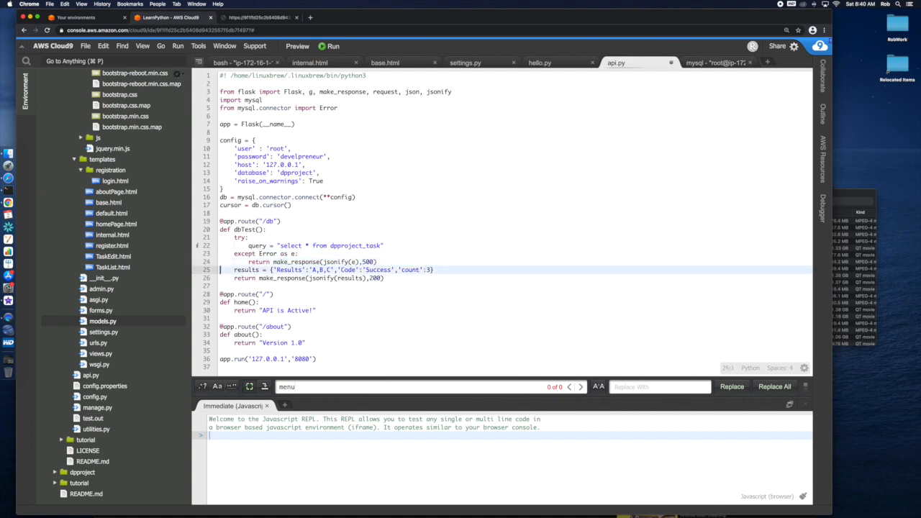
pyautogui.press('Return')
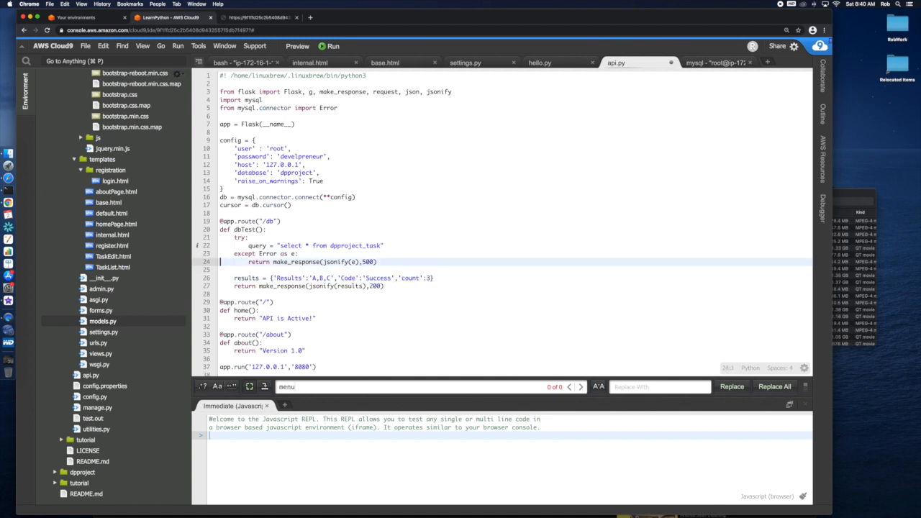
pyautogui.press('Up')
pyautogui.press('Up')
pyautogui.press('Up')
pyautogui.press('End')
pyautogui.press('Return')
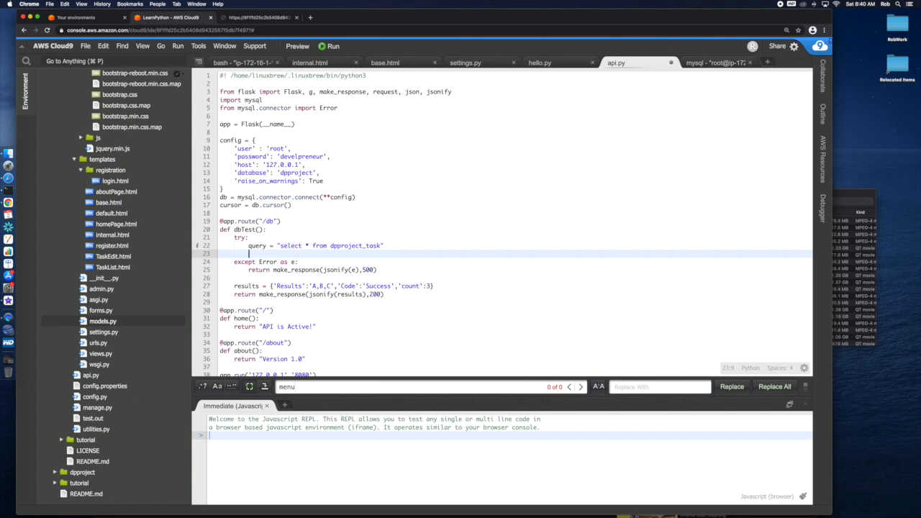
pyautogui.write('cursoe')
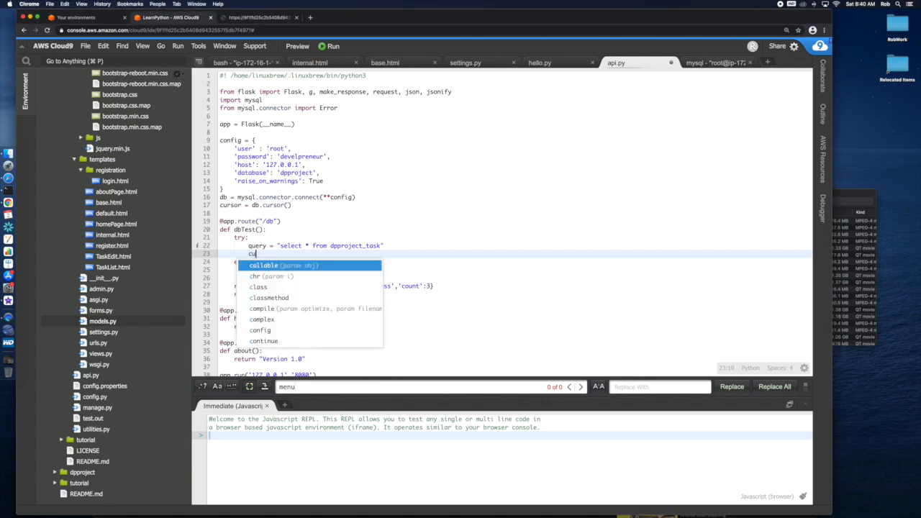
# Add cursor.execute(query) and rows = cursor.fetchall inside the try block
pyautogui.press('BackSpace')
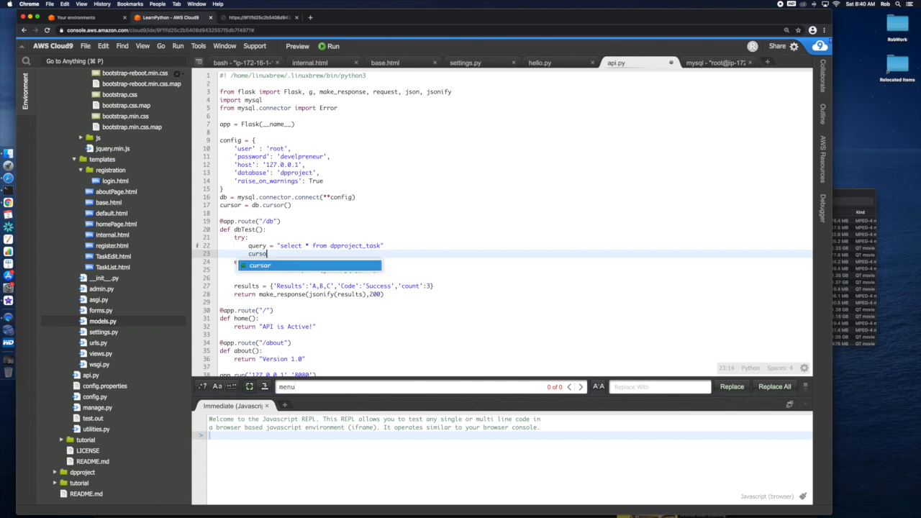
pyautogui.write('r.ex')
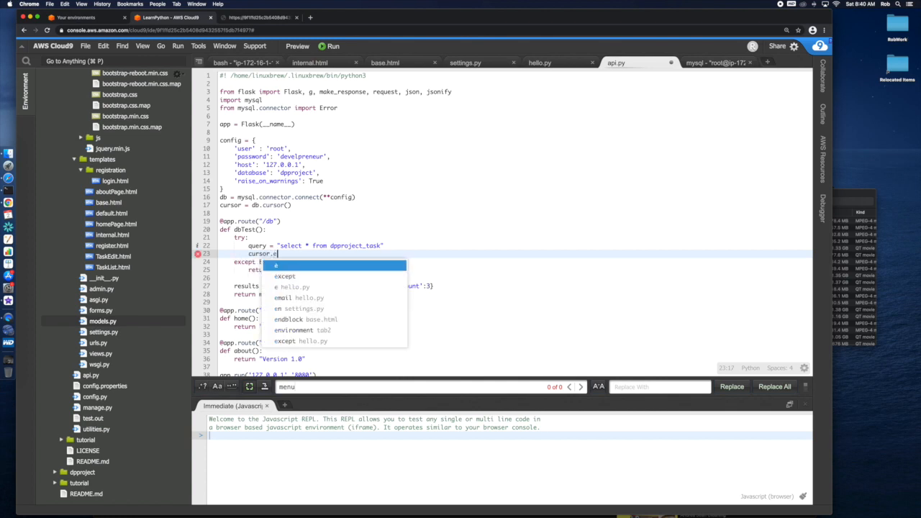
pyautogui.write('ecute')
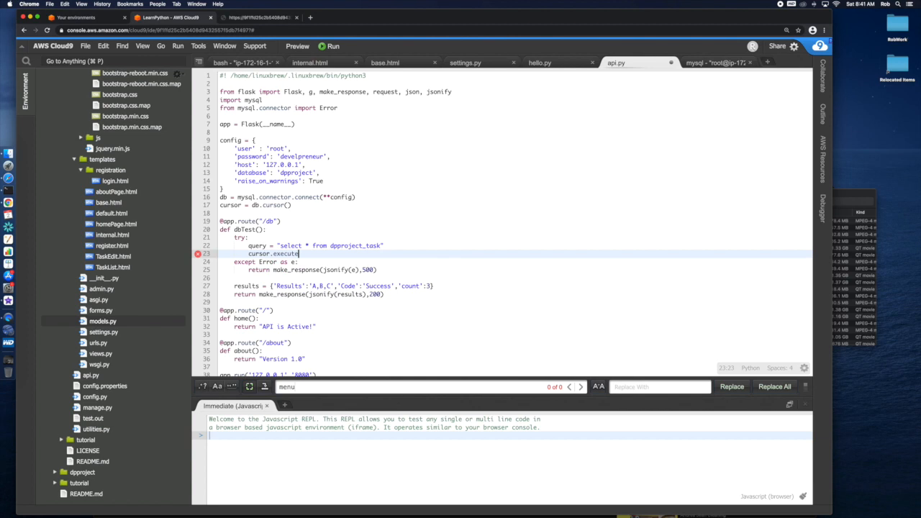
pyautogui.write('(')
pyautogui.write('query')
pyautogui.press('Right')
pyautogui.press('Return')
pyautogui.write('rows = ')
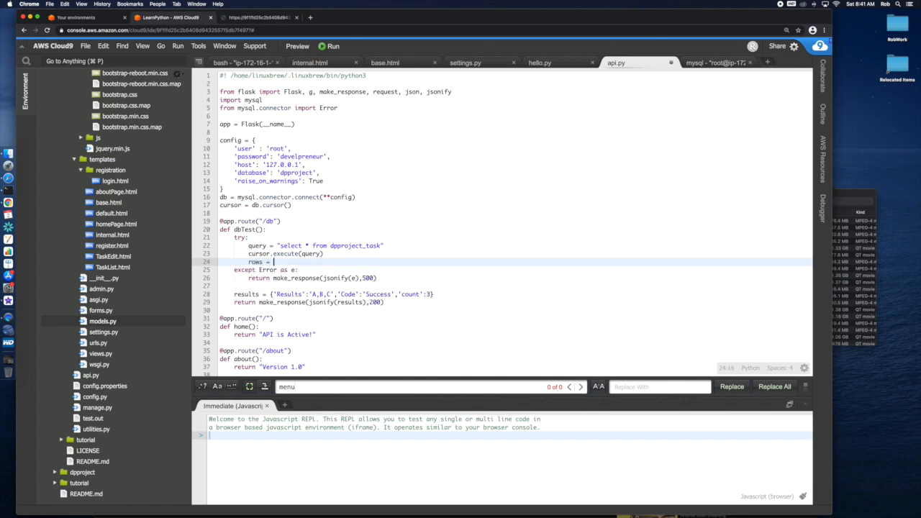
pyautogui.write('cursor')
pyautogui.write('.fet')
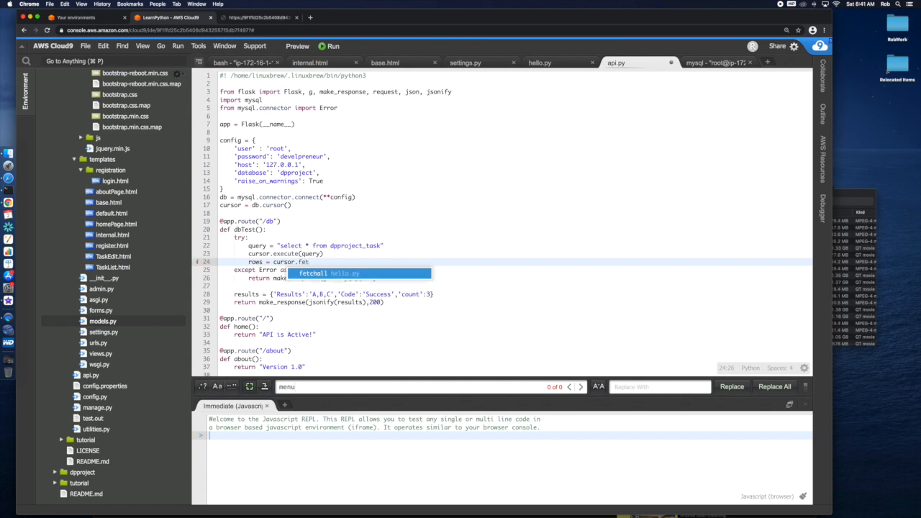
pyautogui.write('chall')
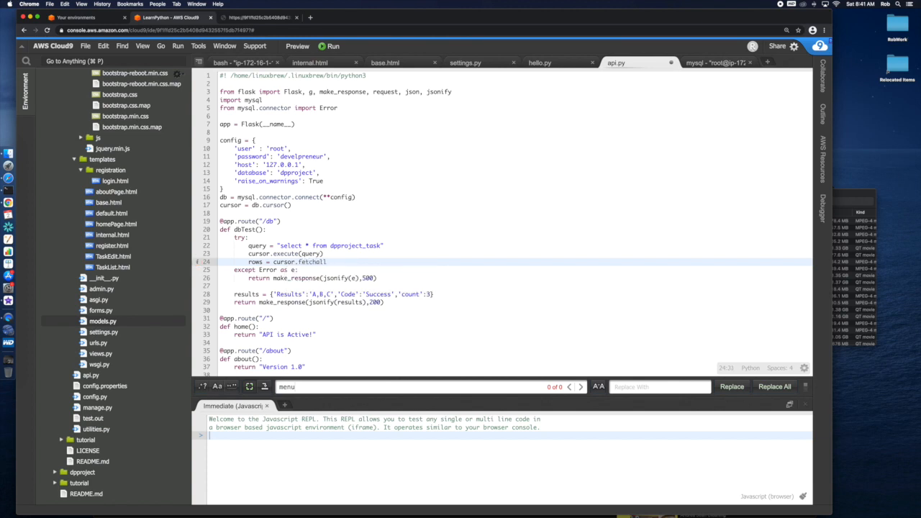
pyautogui.press('Up')
pyautogui.press('Up')
pyautogui.press('Up')
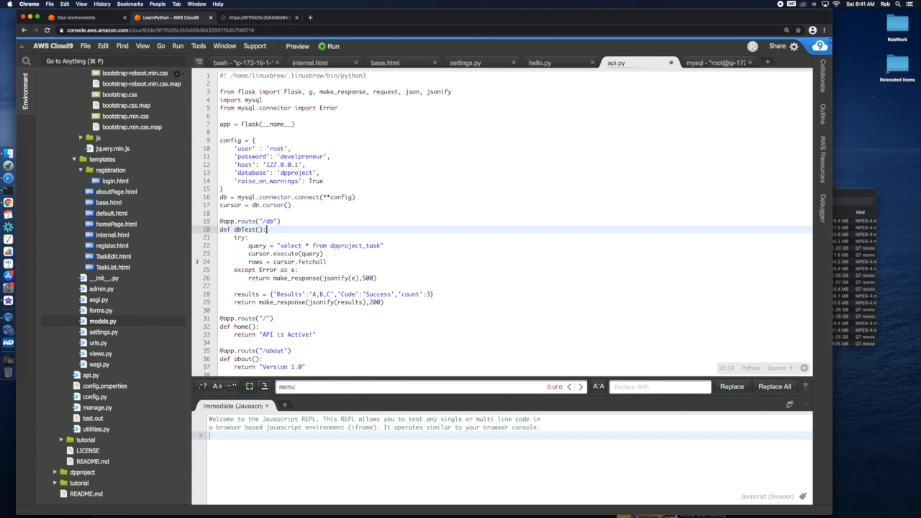
pyautogui.press('Down')
pyautogui.press('Down')
pyautogui.press('Down')
pyautogui.press('Down')
pyautogui.press('Down')
pyautogui.press('Up')
pyautogui.press('Up')
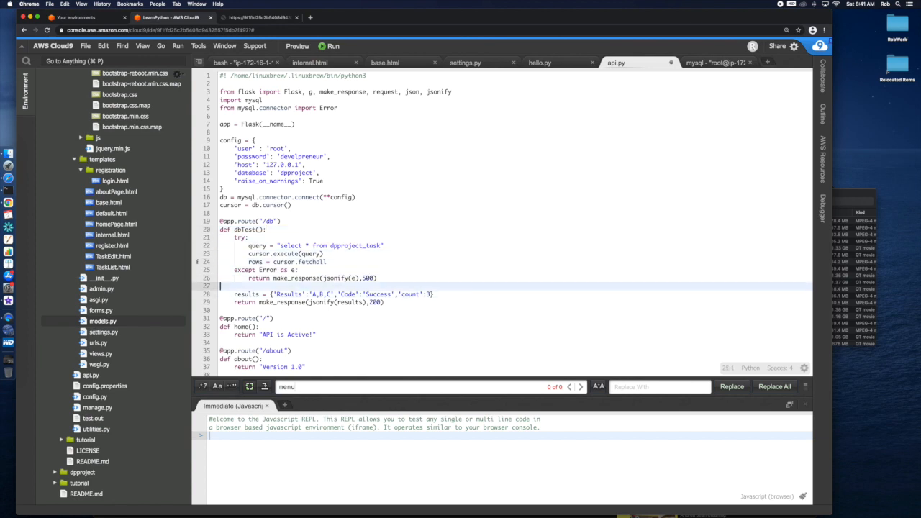
pyautogui.press('Up')
pyautogui.press('Up')
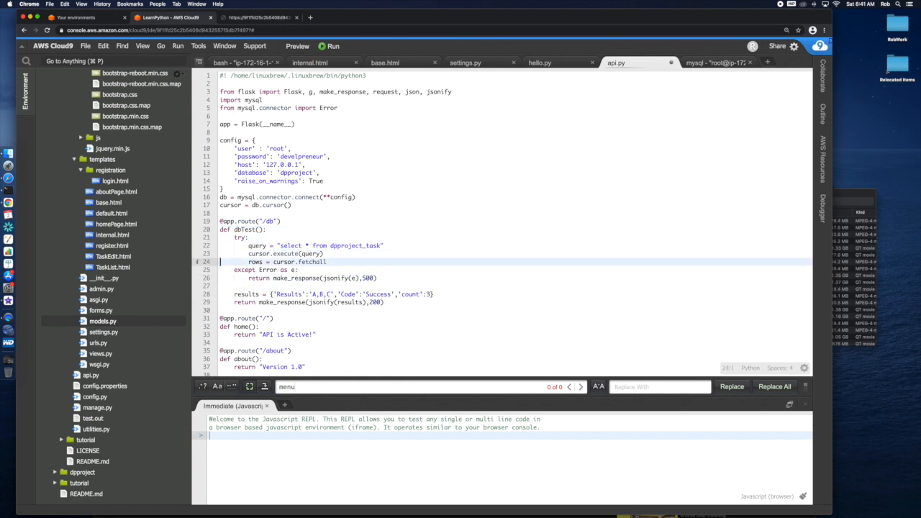
pyautogui.press('Up')
pyautogui.press('Up')
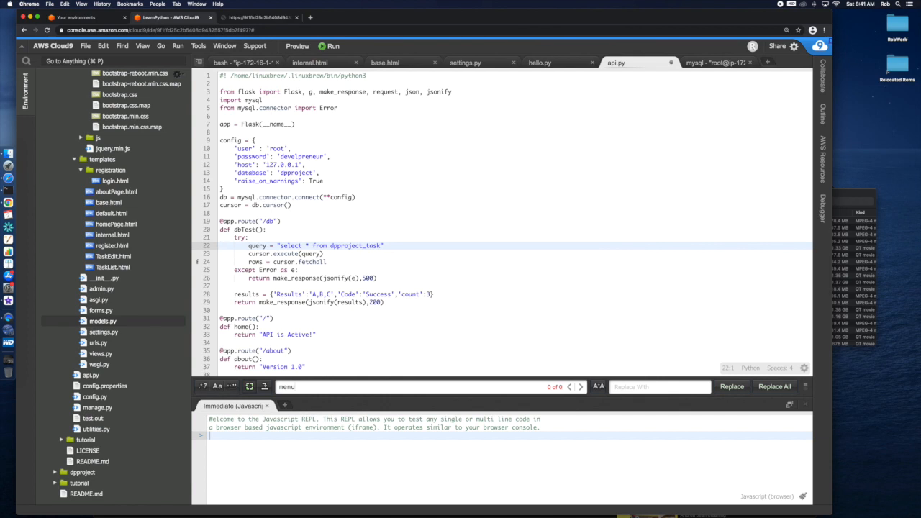
pyautogui.press('Down')
pyautogui.press('Up')
pyautogui.press('Down')
pyautogui.press('Down')
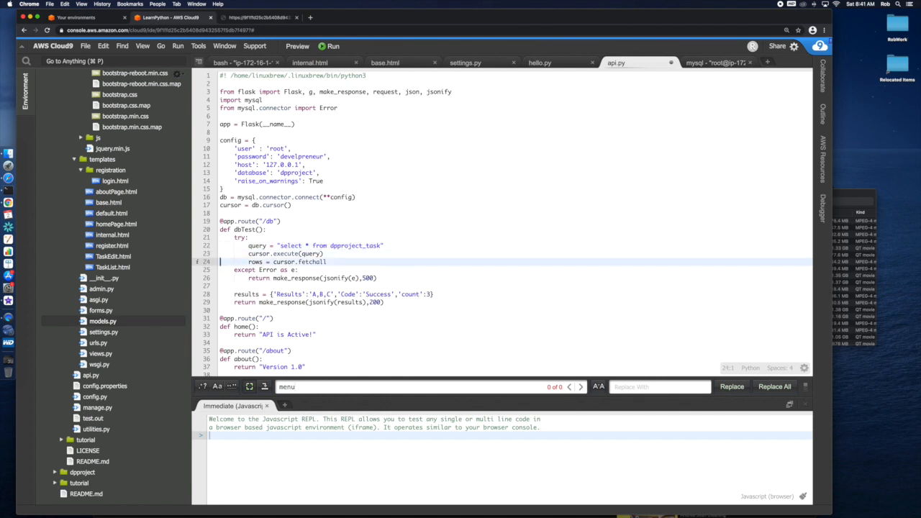
# Replace the placeholder A,B,C Results value with rows
pyautogui.press('Down')
pyautogui.press('Down')
pyautogui.press('Down')
pyautogui.press('Down')
pyautogui.press('End')
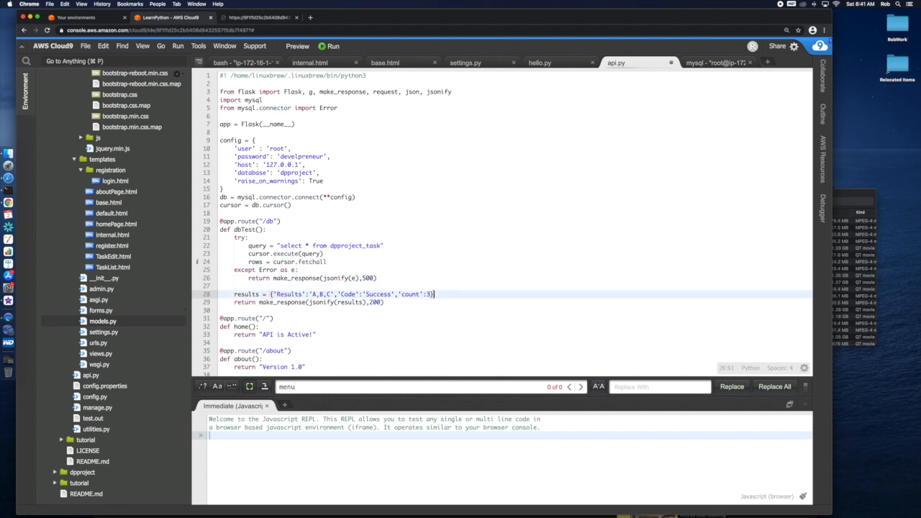
pyautogui.hotkey('alt', 'Left')
pyautogui.hotkey('alt', 'Left')
pyautogui.hotkey('alt', 'Left')
pyautogui.hotkey('alt', 'Left')
pyautogui.hotkey('alt', 'Left')
pyautogui.hotkey('alt', 'Left')
pyautogui.press('BackSpace')
pyautogui.press('BackSpace')
pyautogui.press('BackSpace')
pyautogui.press('BackSpace')
pyautogui.press('BackSpace')
pyautogui.press('BackSpace')
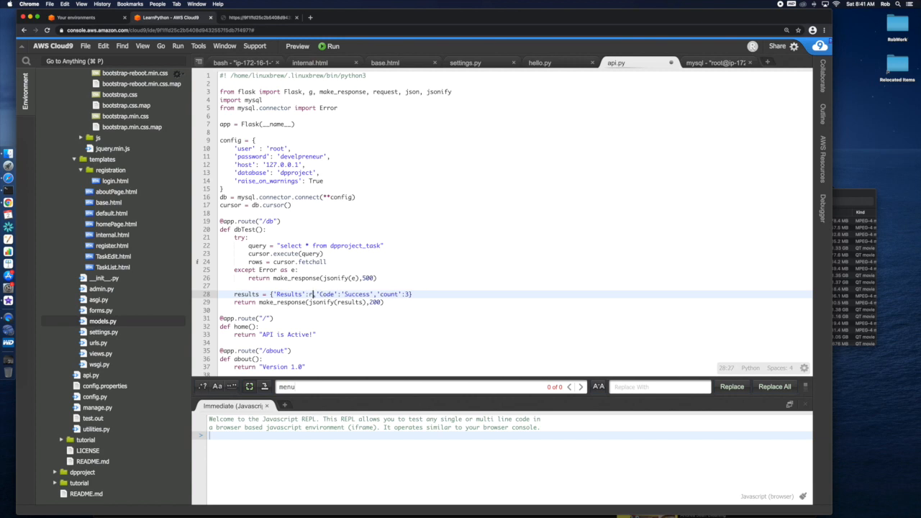
pyautogui.write('rows,')
# Delete the count entry, close the results dictionary and save api.py
pyautogui.press('Home')
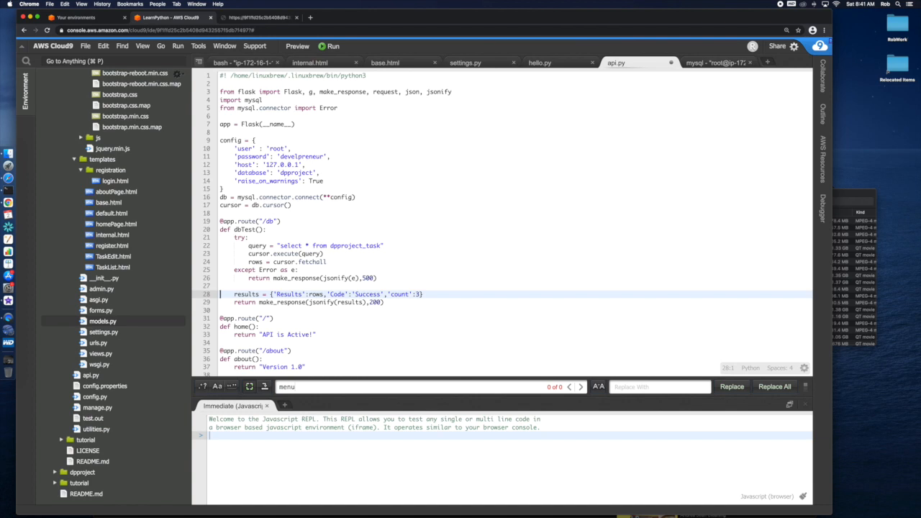
pyautogui.hotkey('ctrl', 's')
pyautogui.press('End')
pyautogui.press('BackSpace')
pyautogui.press('BackSpace')
pyautogui.press('BackSpace')
pyautogui.press('BackSpace')
pyautogui.press('BackSpace')
pyautogui.press('BackSpace')
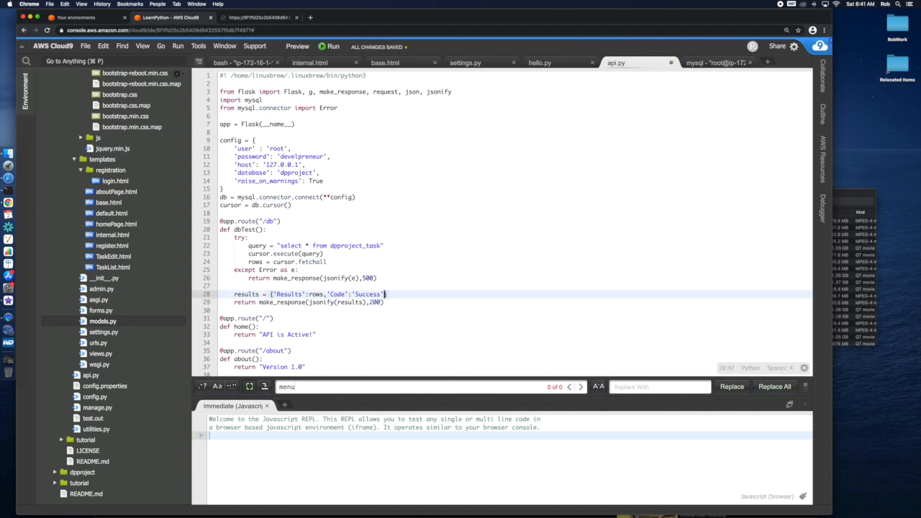
pyautogui.write('}')
pyautogui.press('Up')
pyautogui.press('Down')
# Restart the Flask server, glance at the MySQL task rows, and return to api.py
pyautogui.click(241, 63)
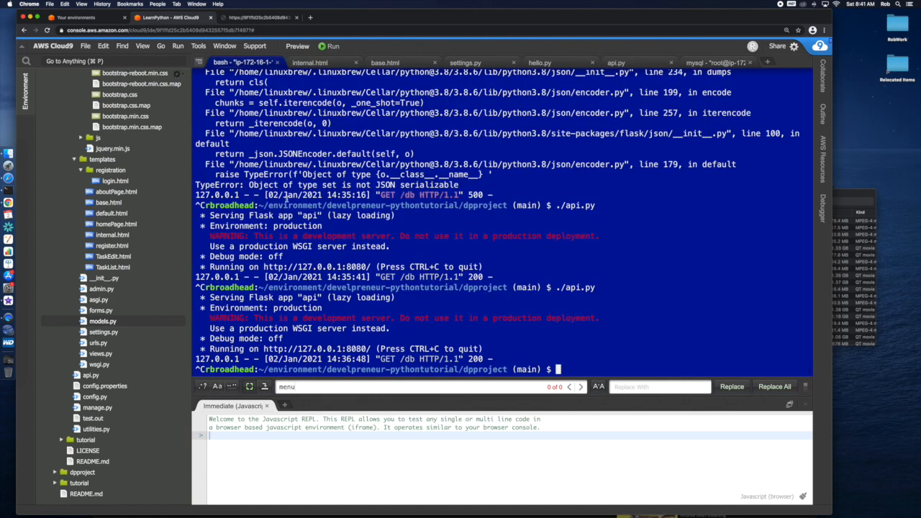
pyautogui.press('Up')
pyautogui.press('Return')
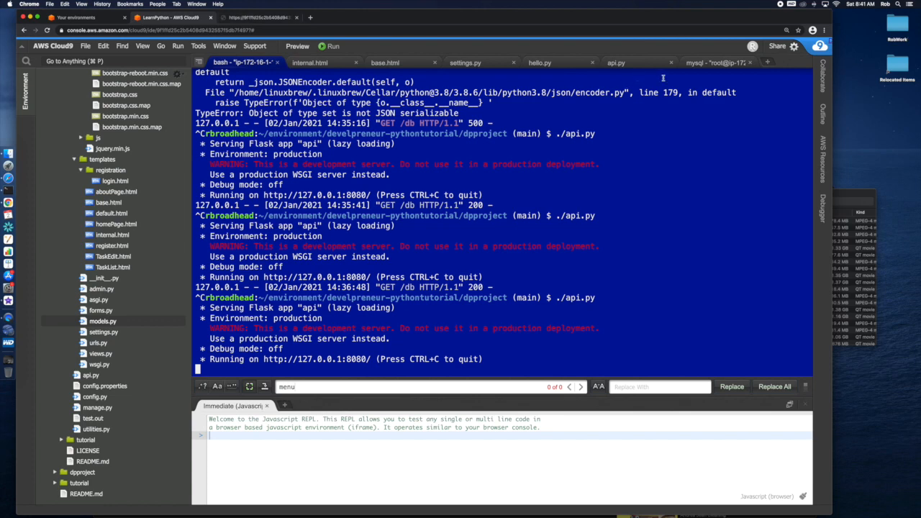
pyautogui.click(719, 63)
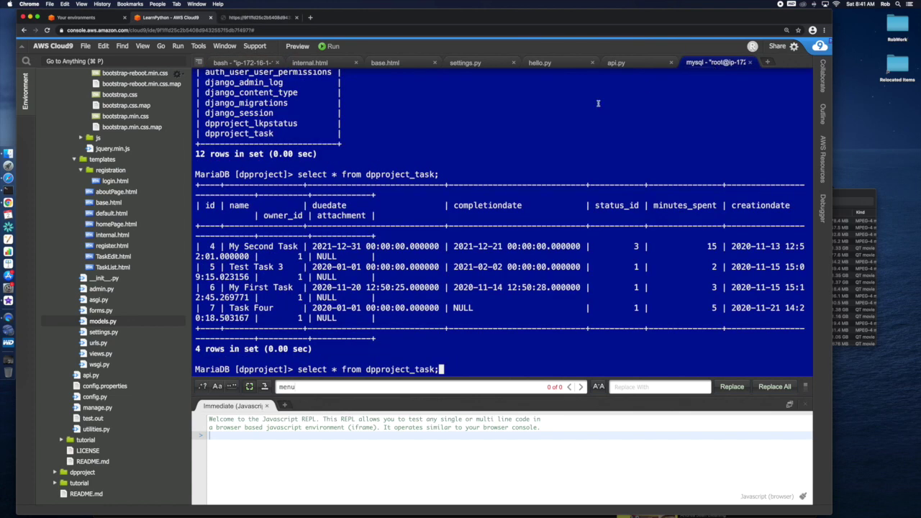
pyautogui.click(619, 63)
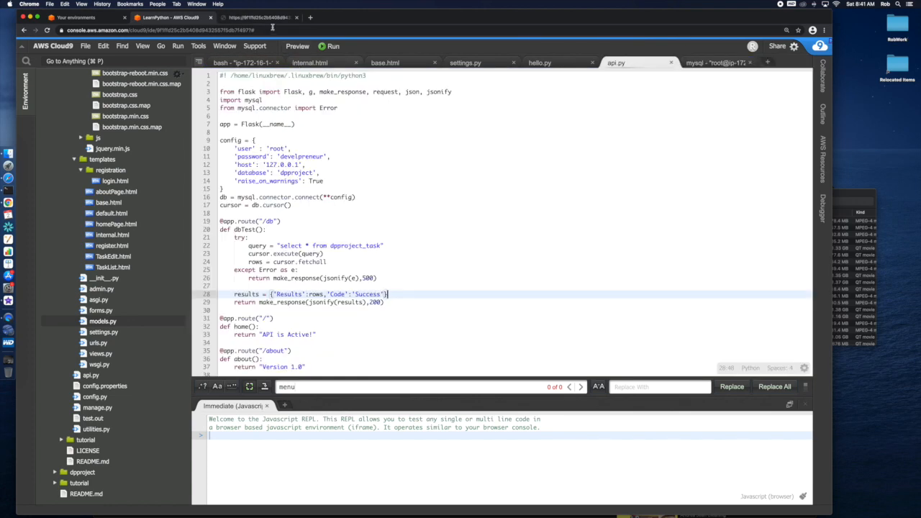
# Trim the preview address to the domain and load the root page showing API is Active!
pyautogui.click(259, 17)
pyautogui.click(281, 30)
pyautogui.press('Right')
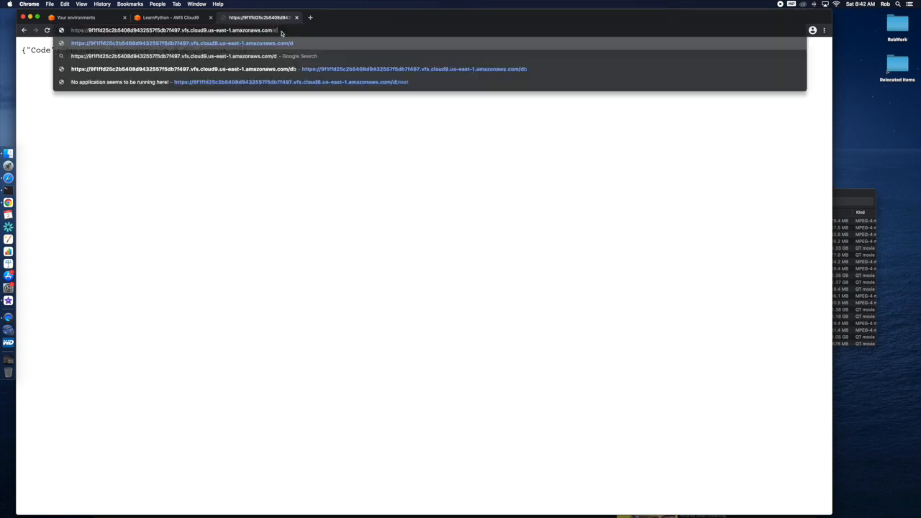
pyautogui.press('BackSpace')
pyautogui.press('BackSpace')
pyautogui.press('BackSpace')
pyautogui.write('m')
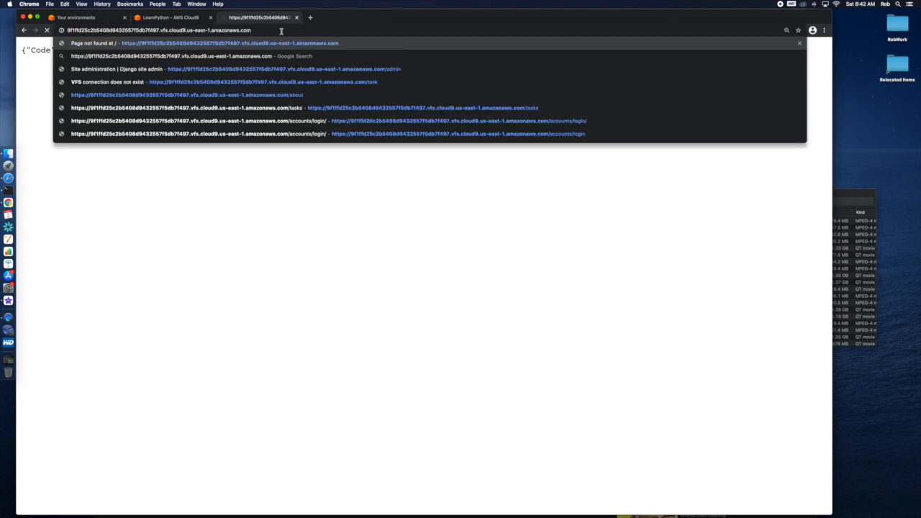
pyautogui.press('Return')
# Load the /db route, which returns Internal Server Error, and return to Cloud9
pyautogui.click(277, 30)
pyautogui.press('Right')
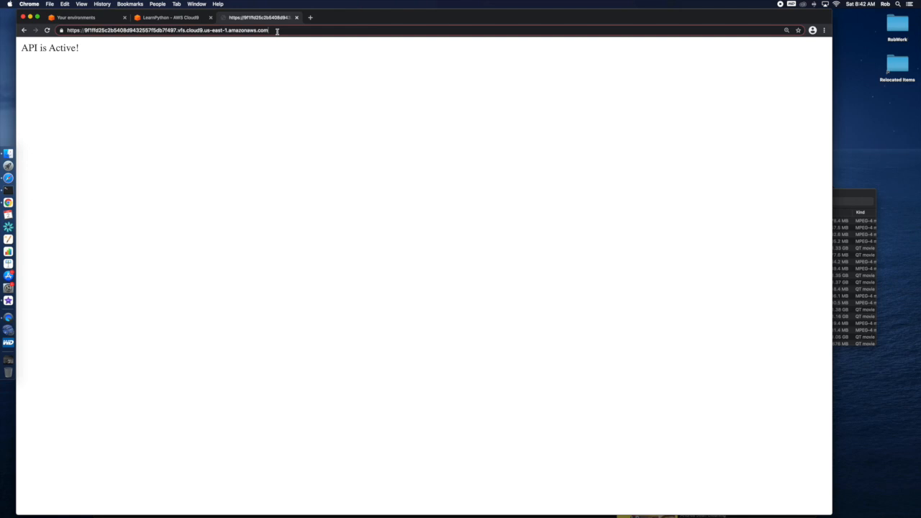
pyautogui.write('/db')
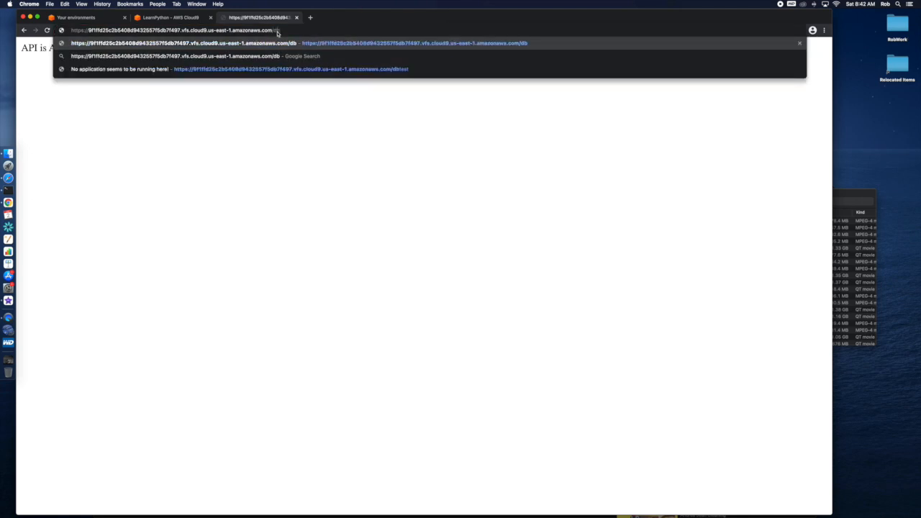
pyautogui.press('Return')
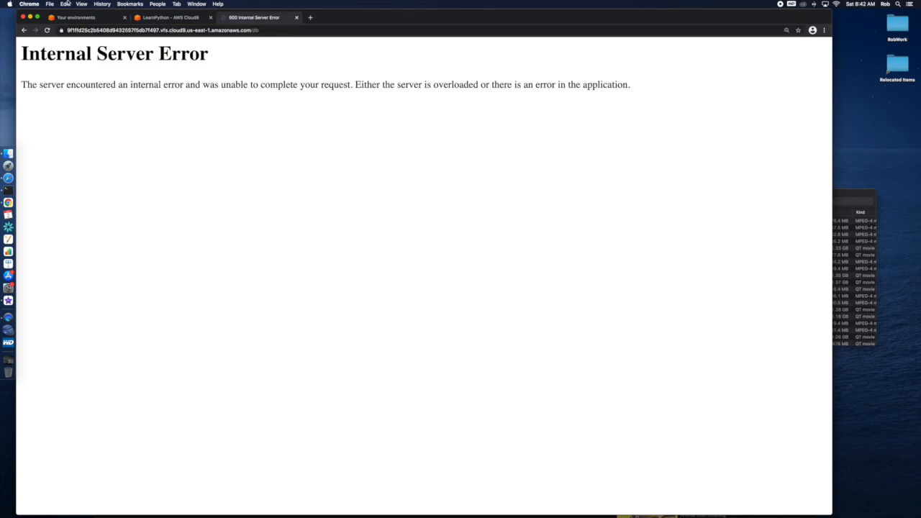
pyautogui.click(165, 18)
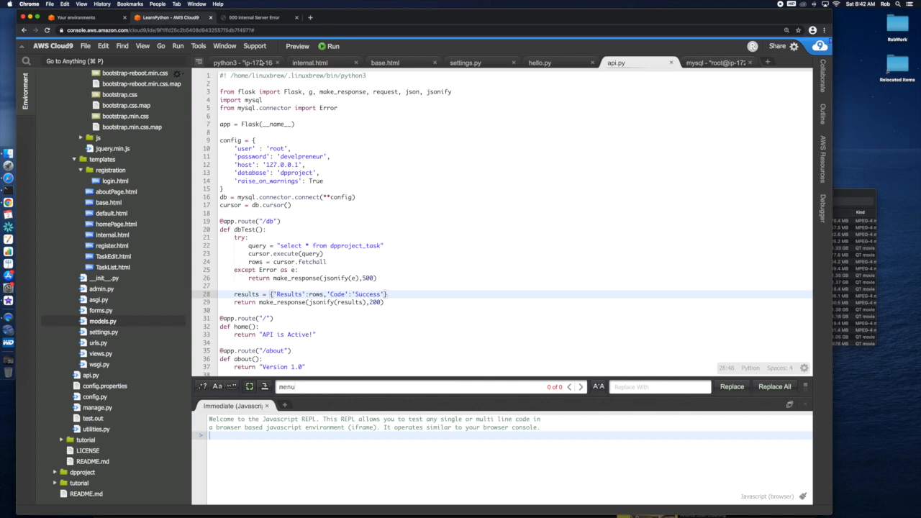
pyautogui.click(242, 62)
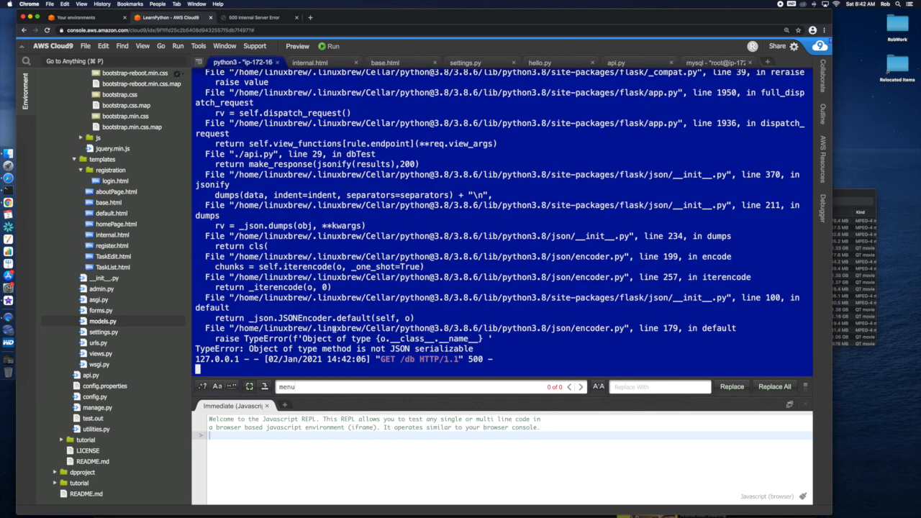
pyautogui.scroll(3, 322, 286)
pyautogui.scroll(-3, 302, 324)
pyautogui.scroll(5, 275, 290)
pyautogui.scroll(5, 275, 291)
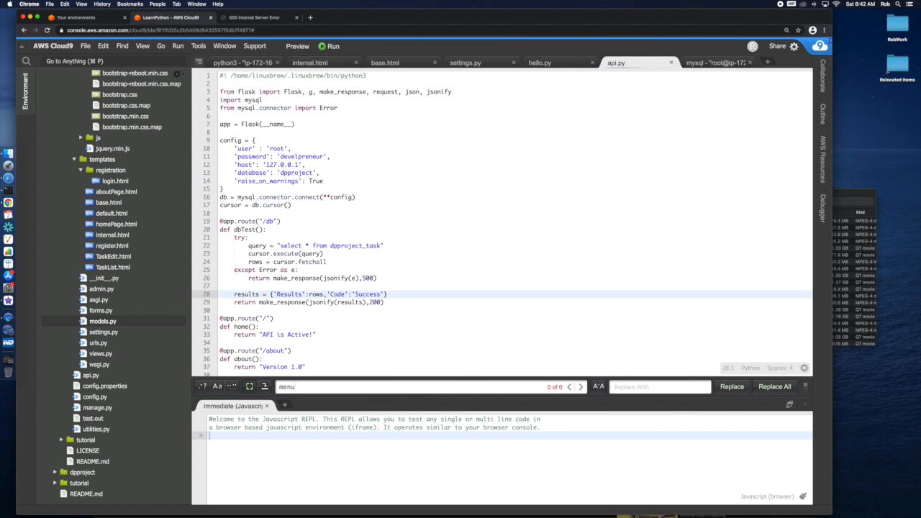
# Remove the results line, return jsonify(rows) with status 200, and save
pyautogui.hotkey('shift', 'Down')
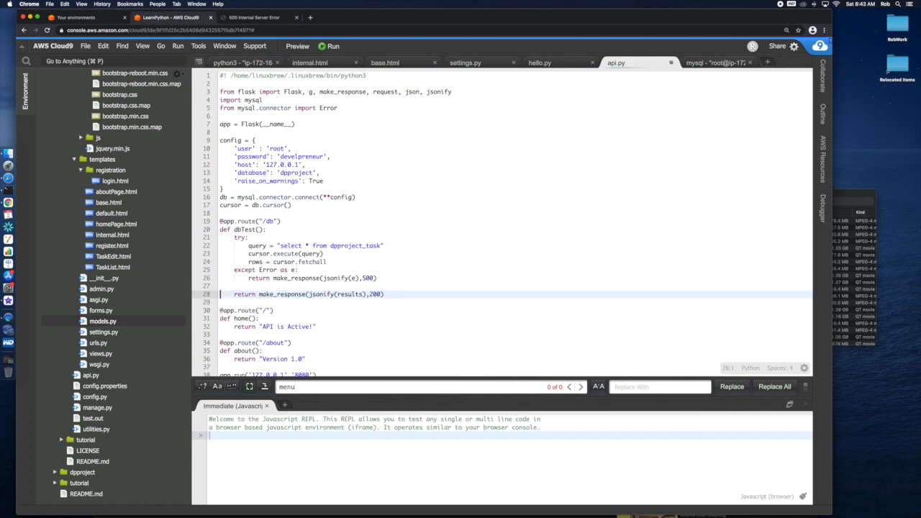
pyautogui.press('BackSpace')
pyautogui.press('super+Right')
pyautogui.press('BackSpace')
pyautogui.press('BackSpace')
pyautogui.press('BackSpace')
pyautogui.press('BackSpace')
pyautogui.press('Left')
pyautogui.press('Left')
pyautogui.press('Left')
pyautogui.press('BackSpace')
pyautogui.press('BackSpace')
pyautogui.press('BackSpace')
pyautogui.write('ows')
pyautogui.hotkey('ctrl', 's')
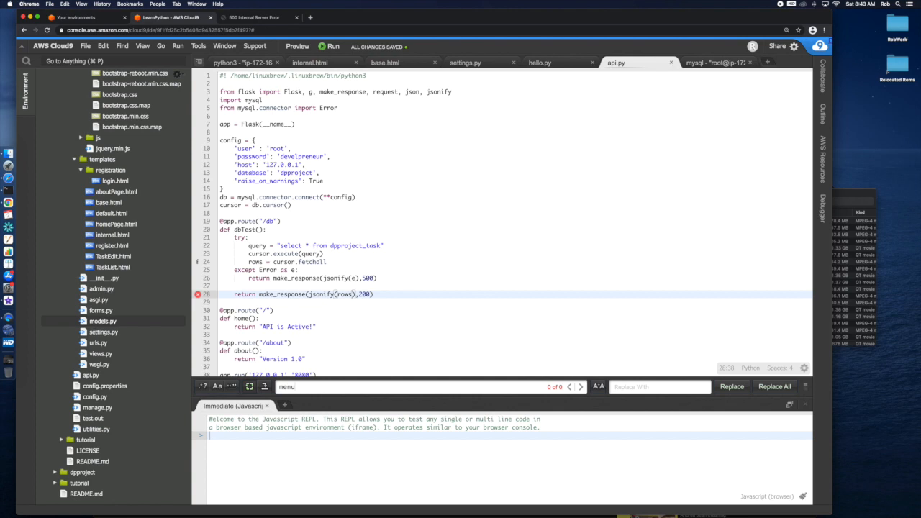
# Add the missing () after cursor.fetchall and save api.py
pyautogui.press('Up')
pyautogui.press('Up')
pyautogui.press('Up')
pyautogui.press('Down')
pyautogui.press('Down')
pyautogui.press('Down')
pyautogui.click(328, 262)
pyautogui.write('()')
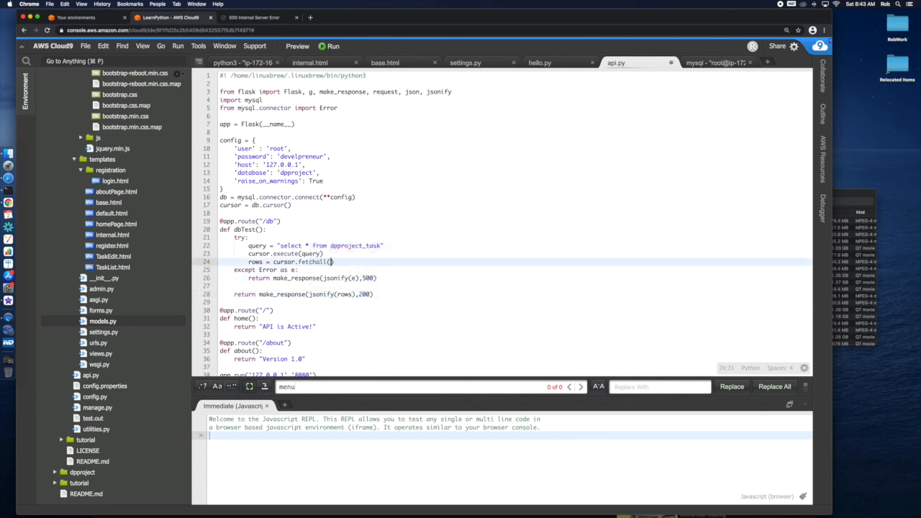
pyautogui.hotkey('ctrl', 's')
# Stop the running Flask server with Ctrl+C and relaunch ./api.py in its terminal
pyautogui.click(242, 62)
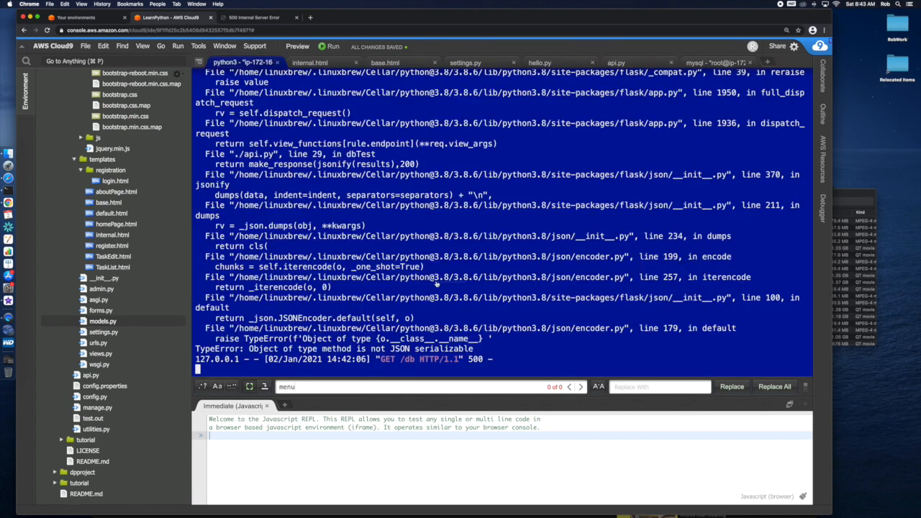
pyautogui.rightClick(436, 284)
pyautogui.hotkey('ctrl', 'c')
pyautogui.press('Up')
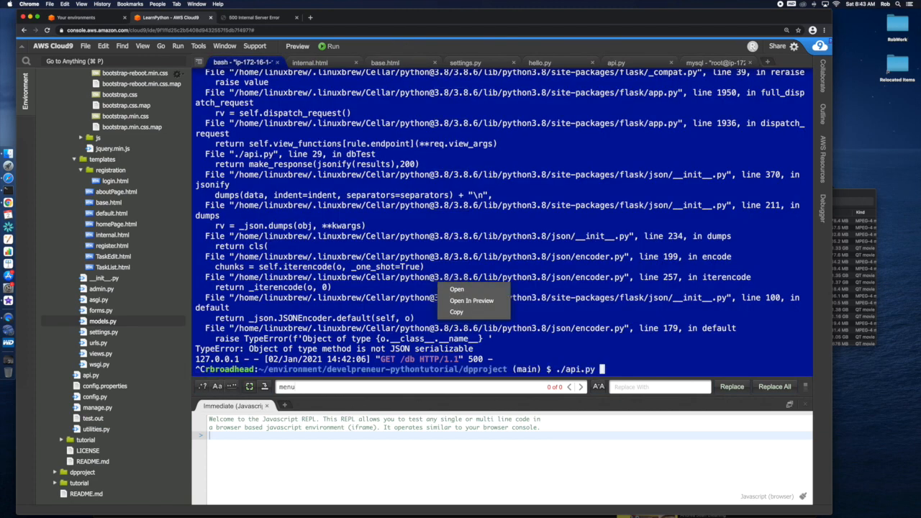
pyautogui.press('Return')
pyautogui.rightClick(346, 188)
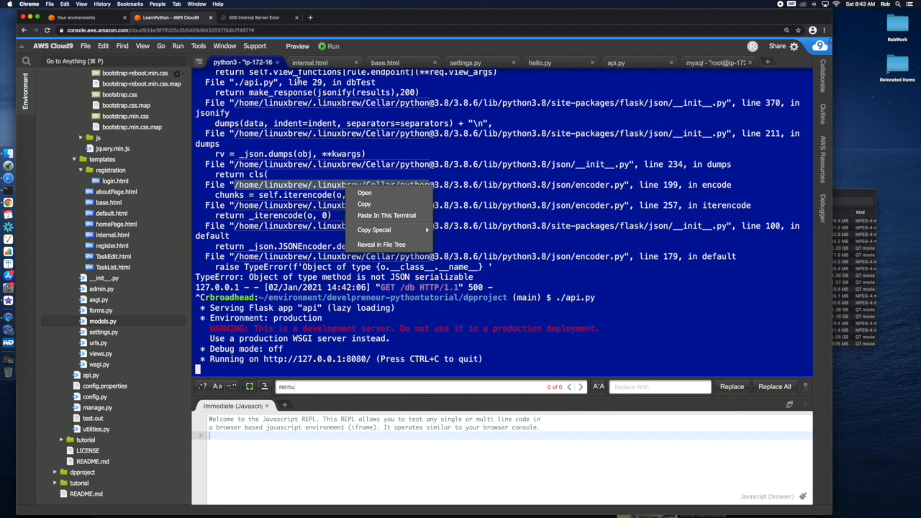
pyautogui.click(297, 79)
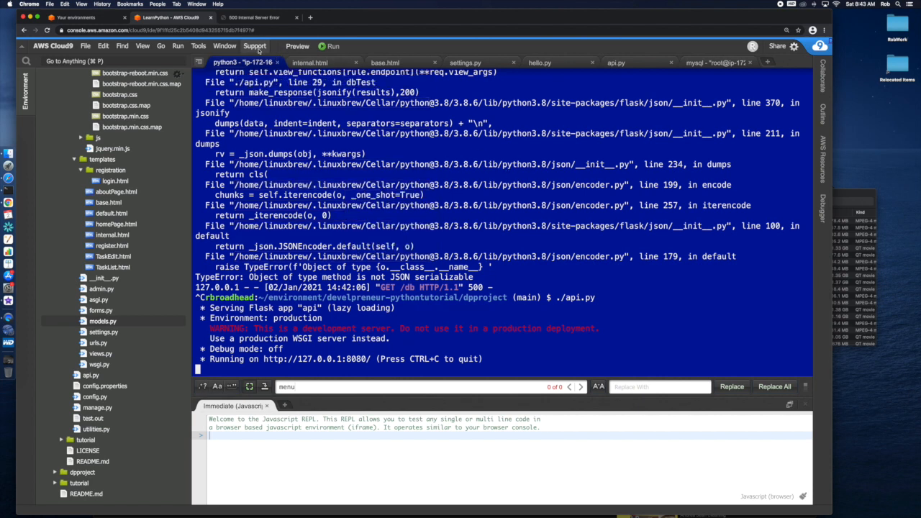
pyautogui.click(254, 18)
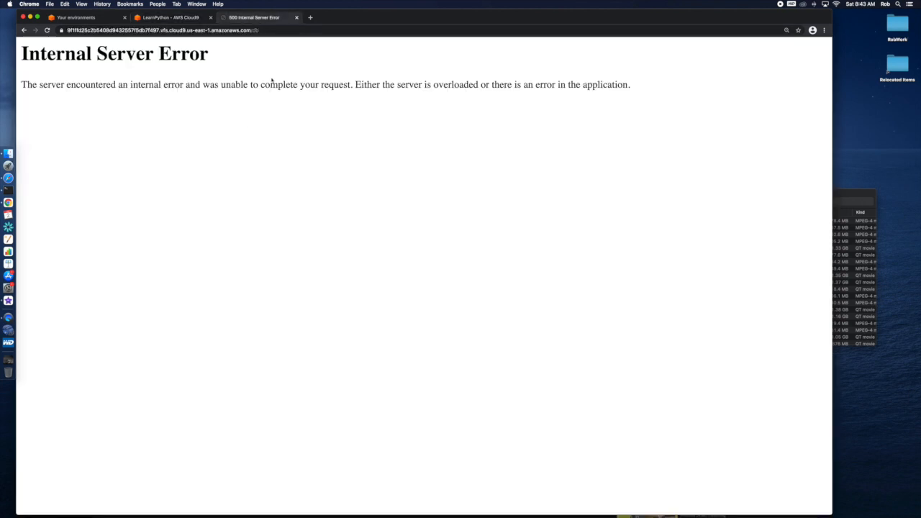
# Reload /db so the four dpproject_task rows appear as JSON, then return to Cloud9
pyautogui.click(47, 30)
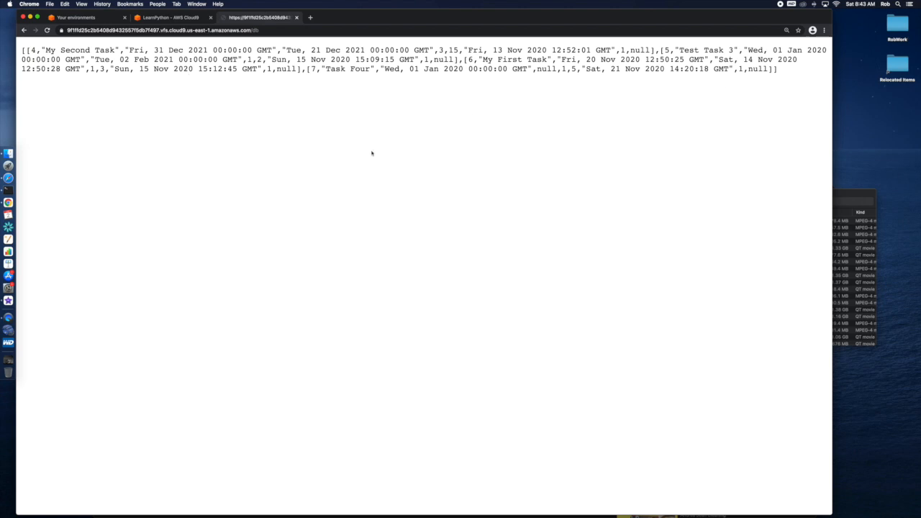
pyautogui.click(164, 17)
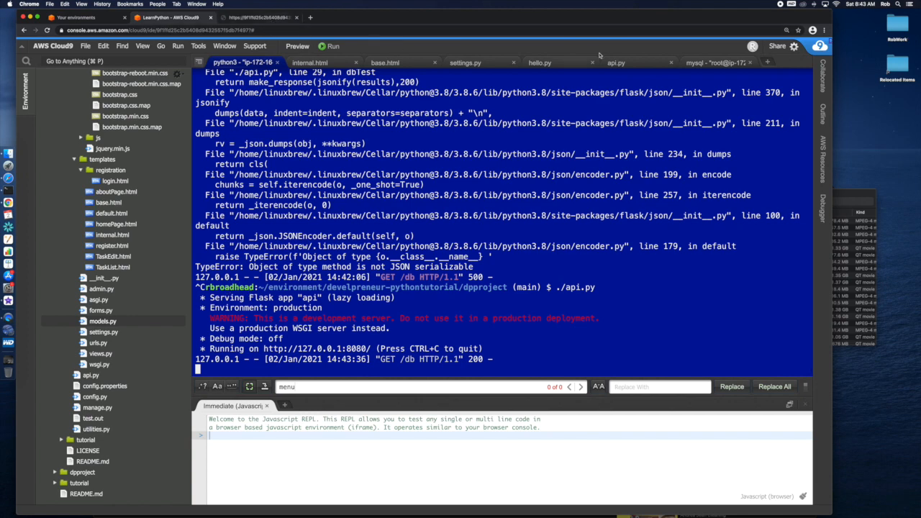
# Reopen the api.py editor showing the completed /db route
pyautogui.click(619, 62)
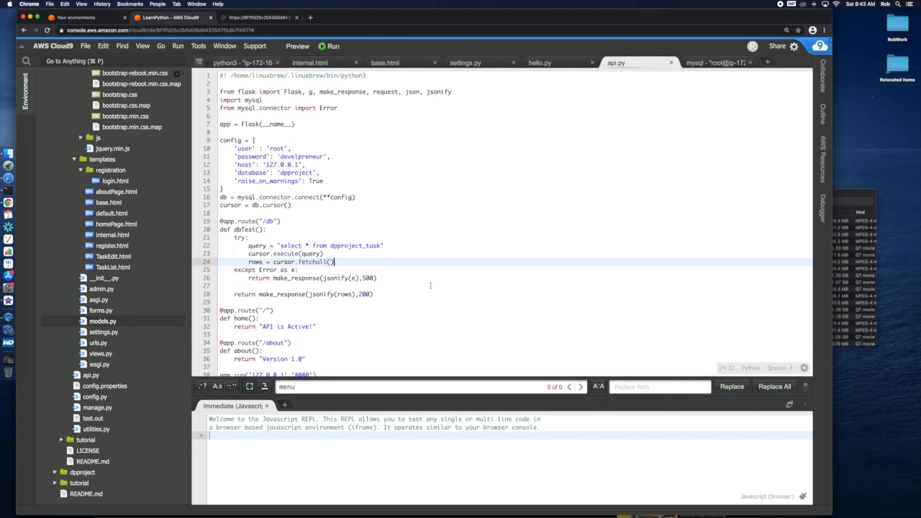
pyautogui.scroll(-3, 430, 286)
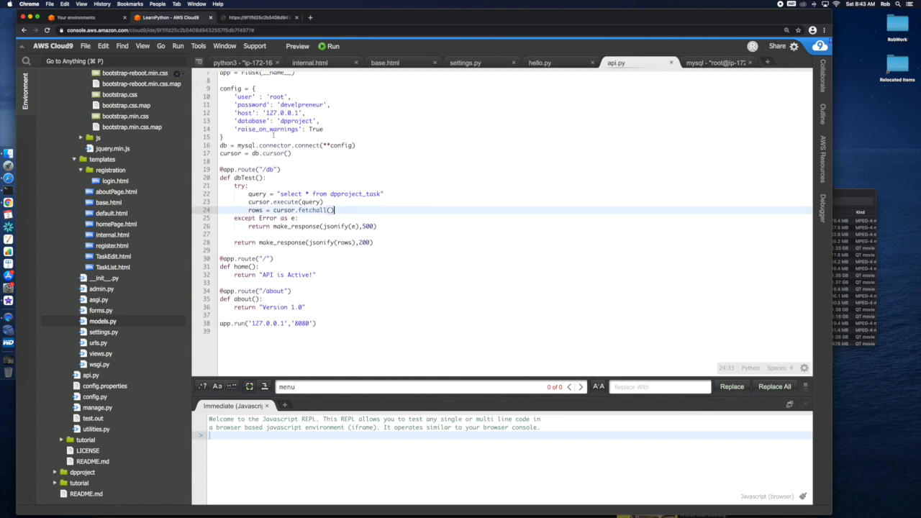
pyautogui.scroll(1, 288, 115)
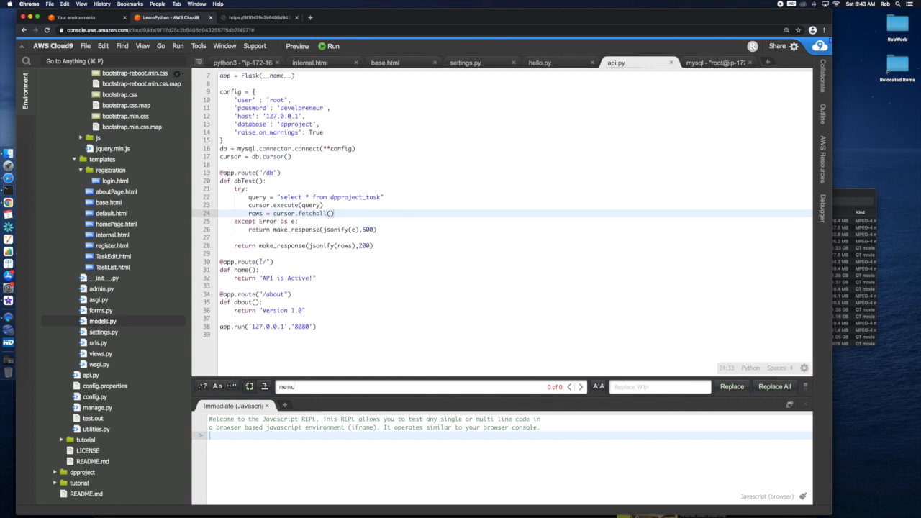